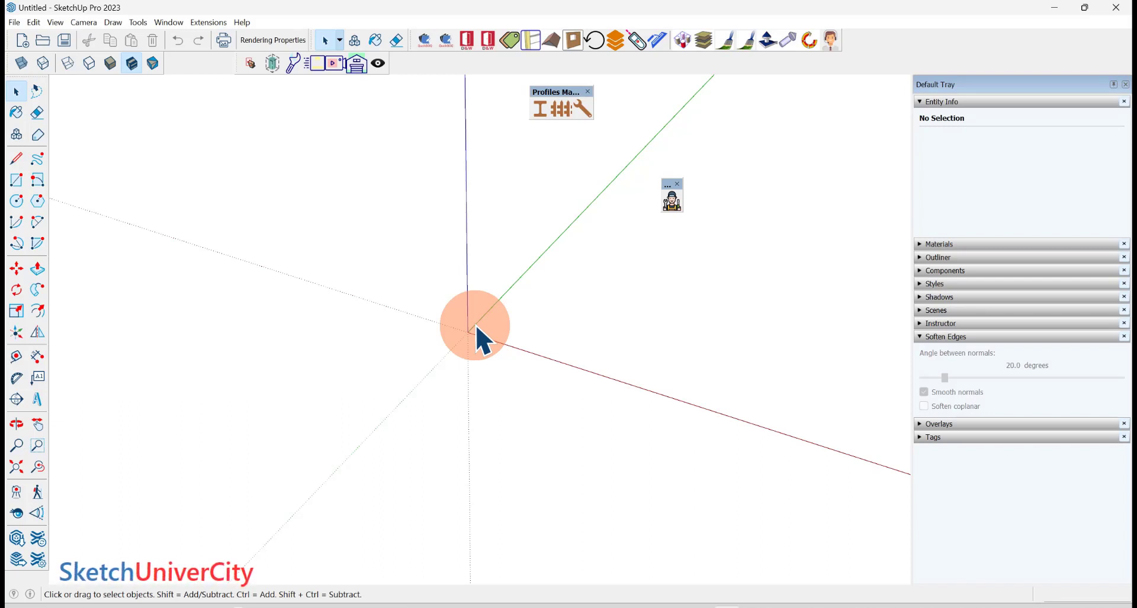
- Open Profiles Maker and load the IBeam profile, then close it and cancel a trial placement
click(539, 109)
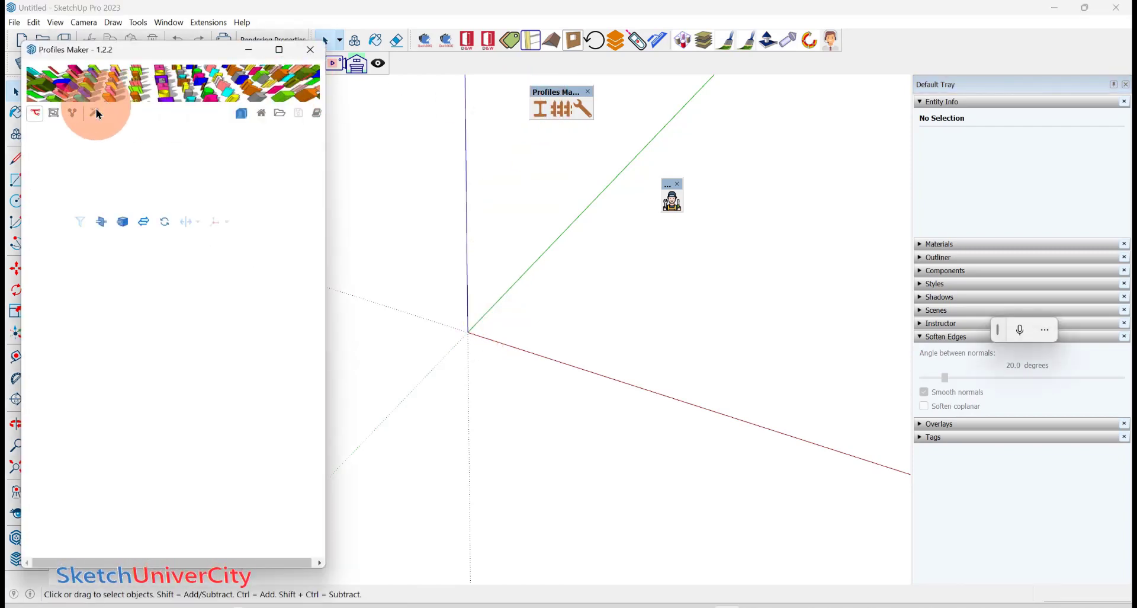
click(96, 113)
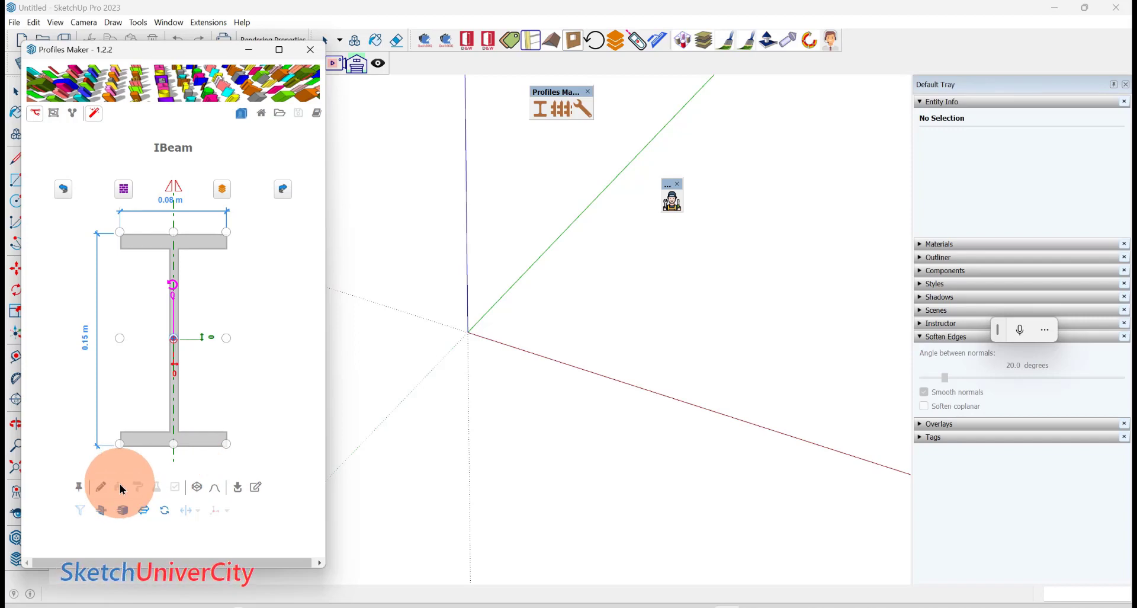
click(311, 50)
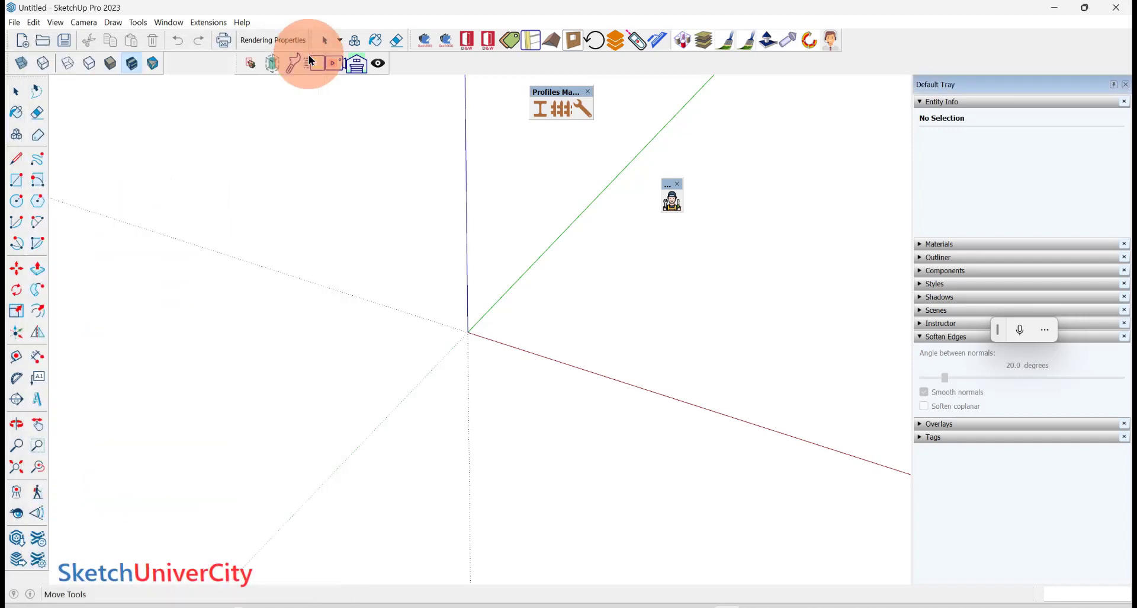
click(310, 59)
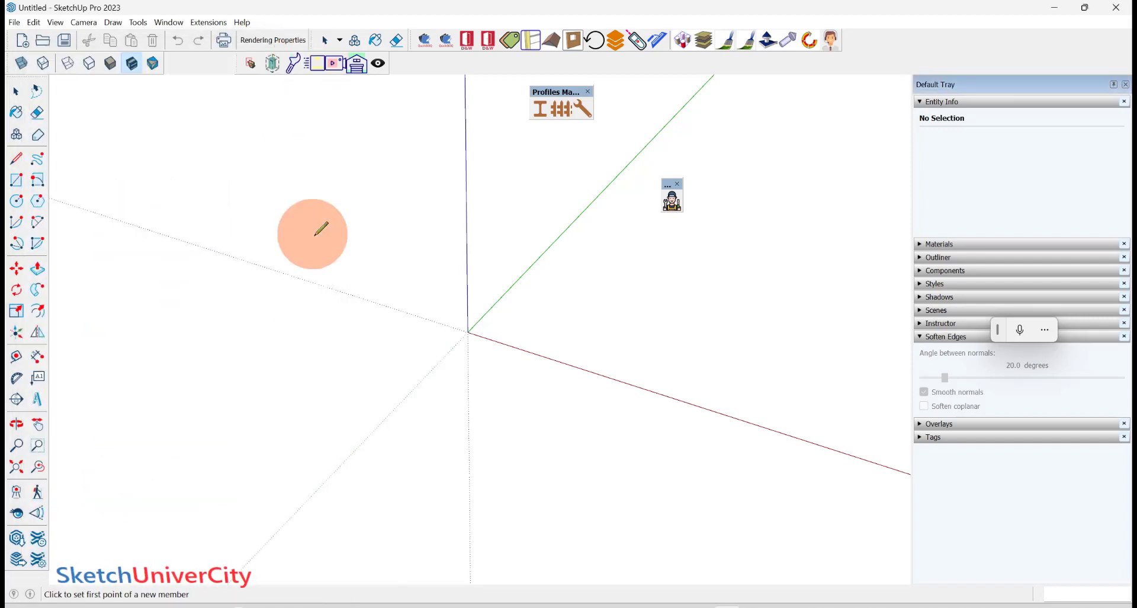
scroll(225, 258, down, 2)
key(space)
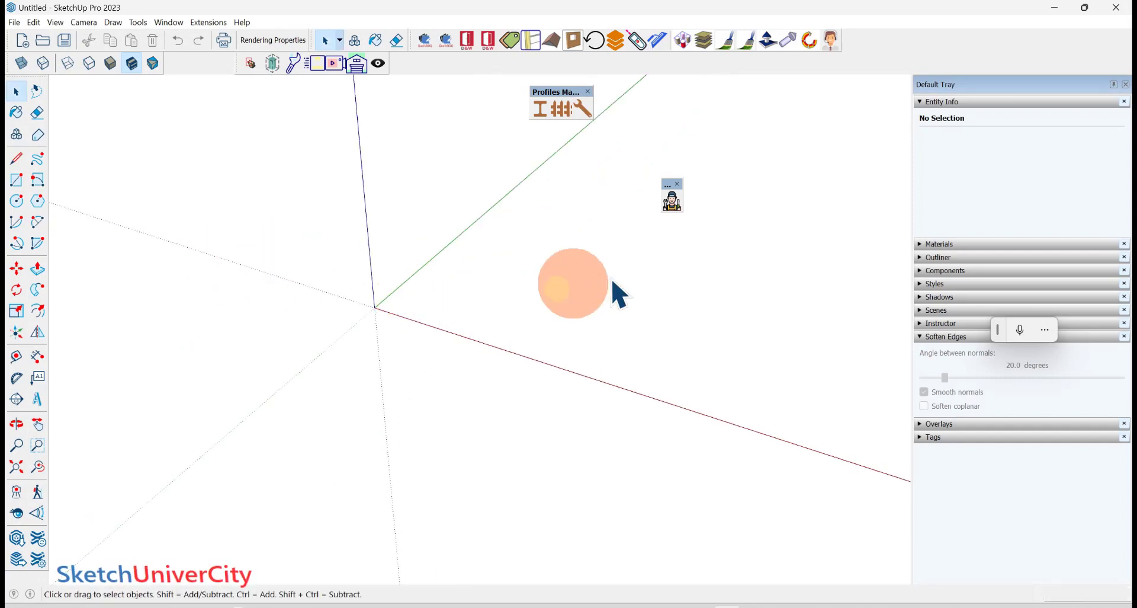
- Reopen Profiles Maker beside the model, bring up the IBeam profile and pin it
click(544, 111)
mouse_move(154, 54)
mouse_down()
mouse_move(817, 101)
mouse_move(855, 48)
mouse_up()
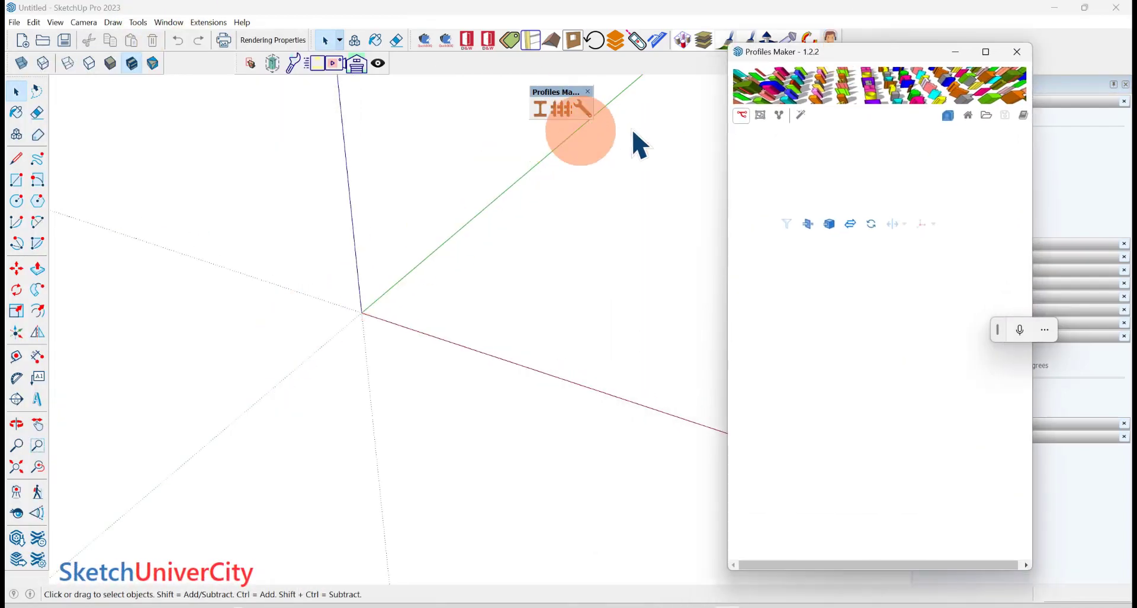
click(802, 124)
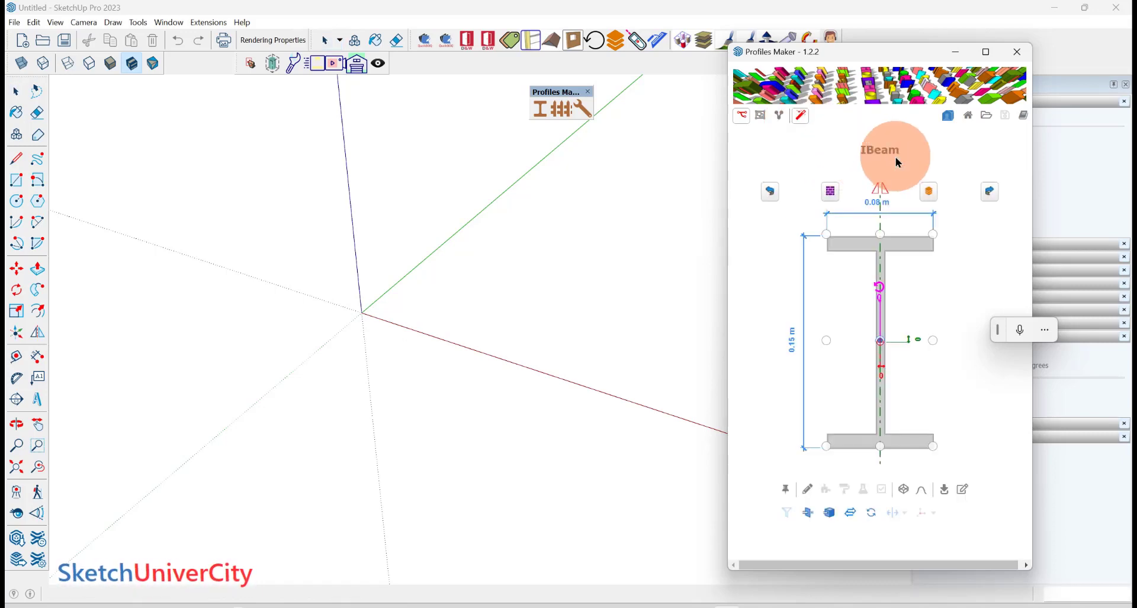
click(785, 490)
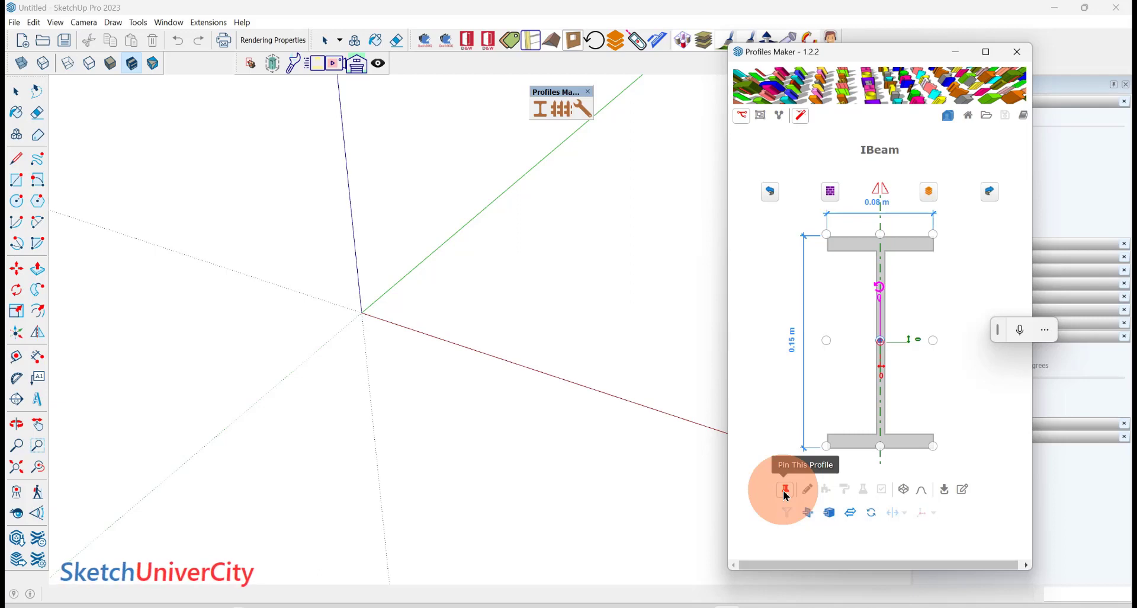
- Draw a straight 2 m line along the green axis
scroll(381, 280, up, 3)
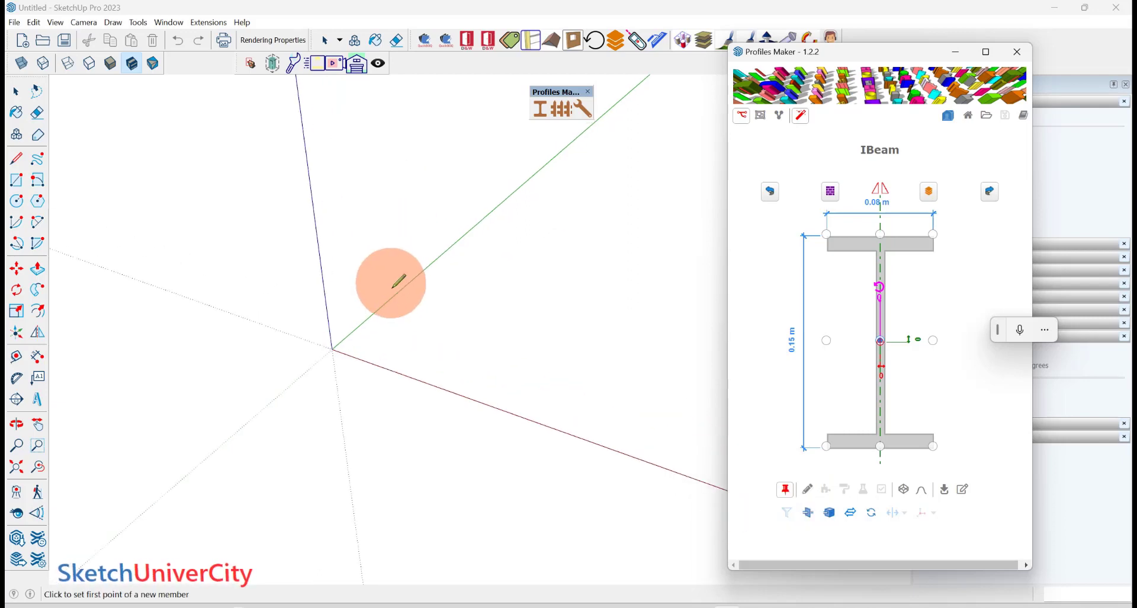
scroll(393, 302, up, 2)
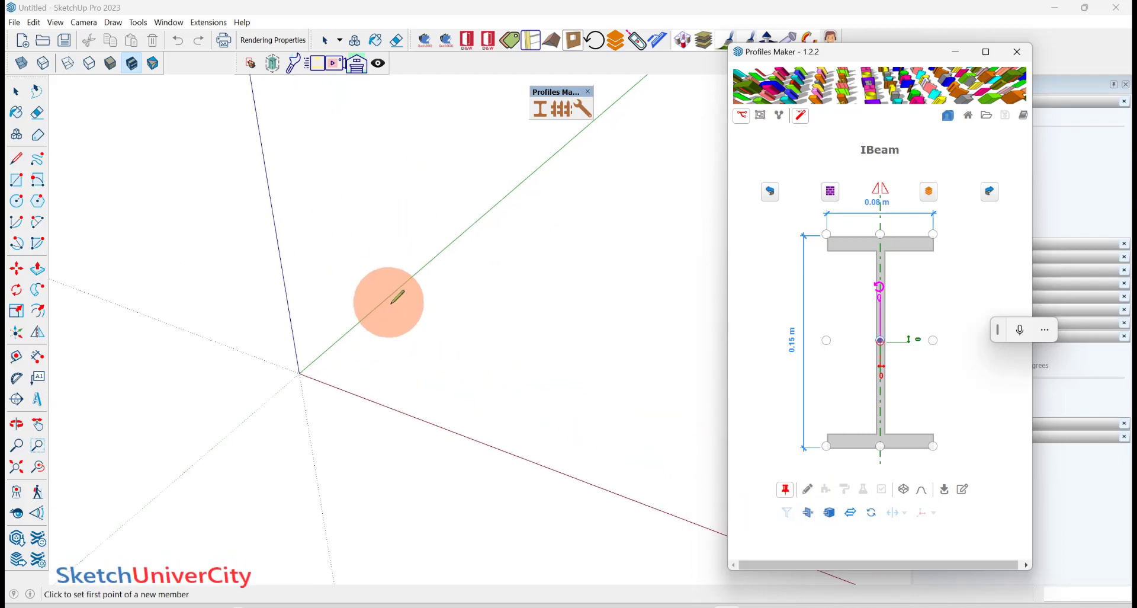
click(16, 158)
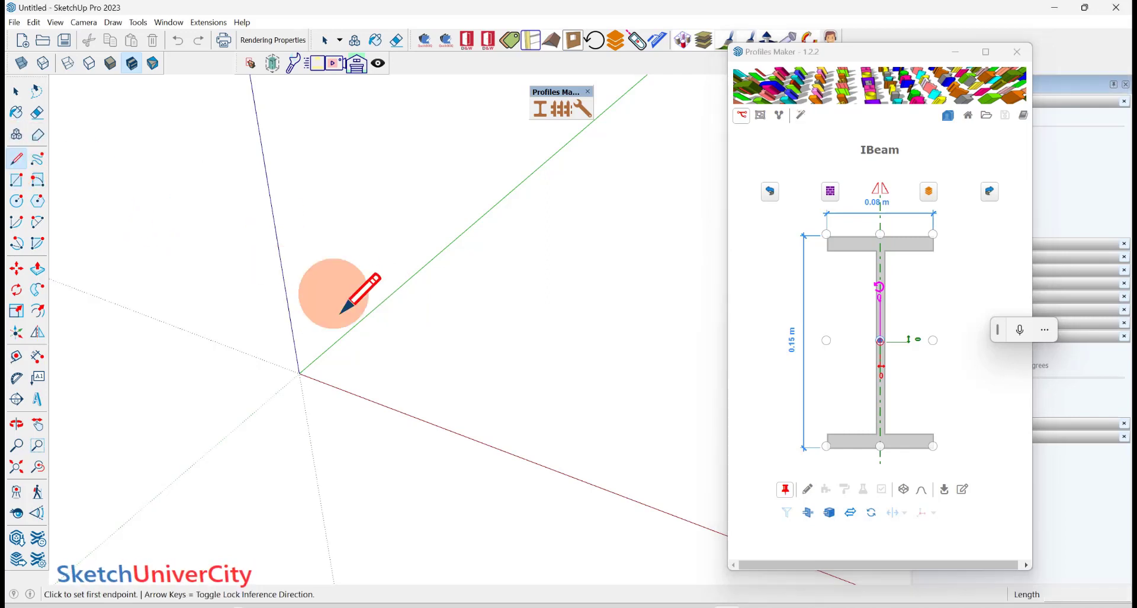
click(372, 383)
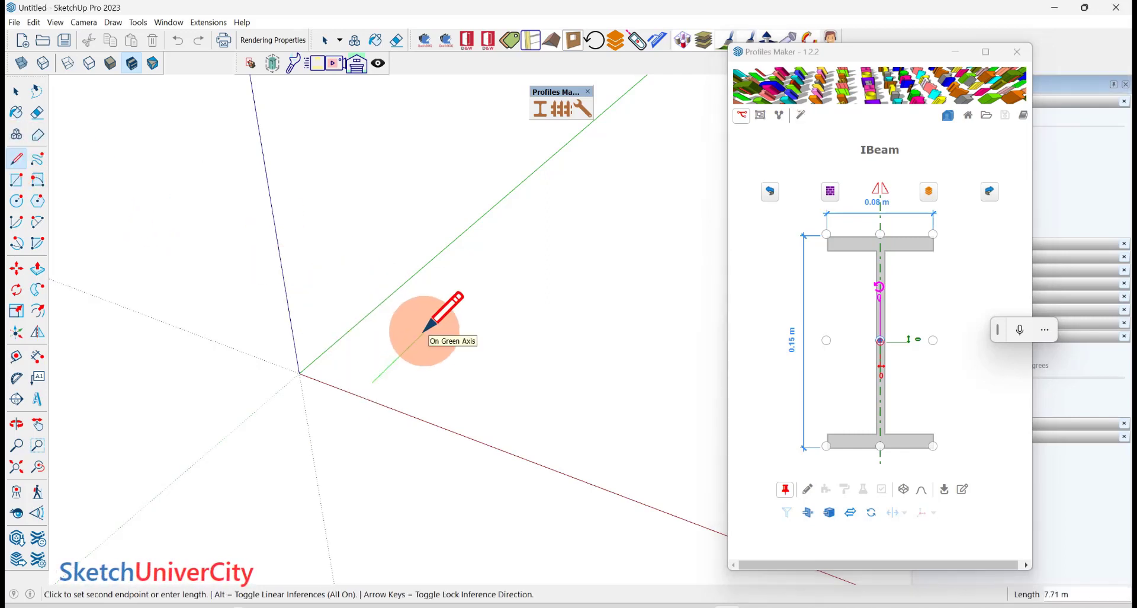
text(2)
key(Return)
key(space)
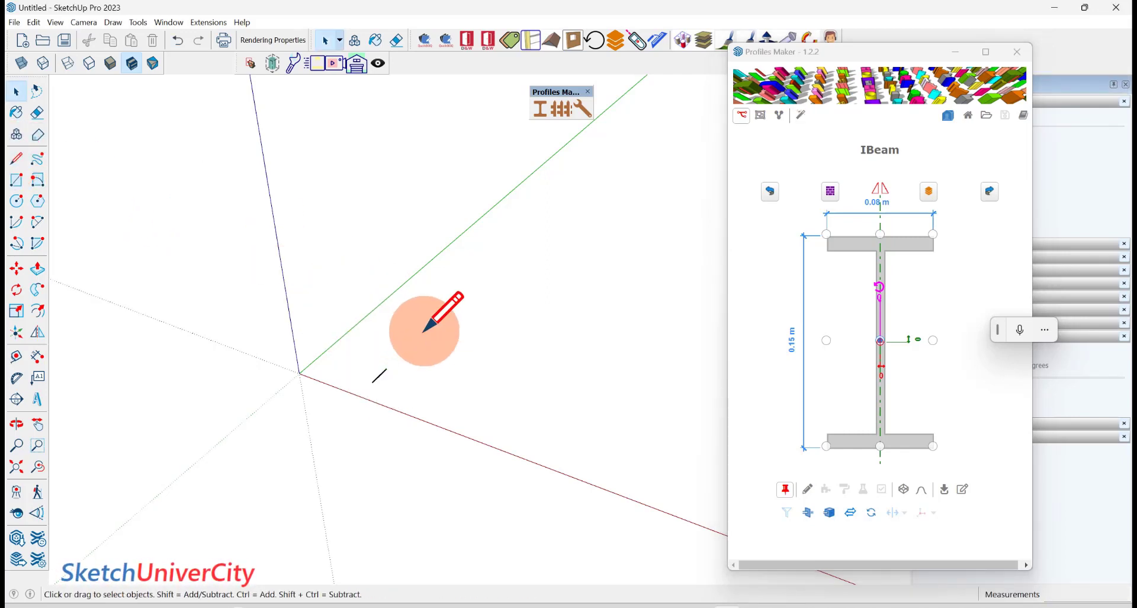
- Zoom in, window-select the line and enter 'tPATH'
scroll(367, 355, up, 3)
scroll(357, 352, up, 3)
scroll(360, 360, up, 2)
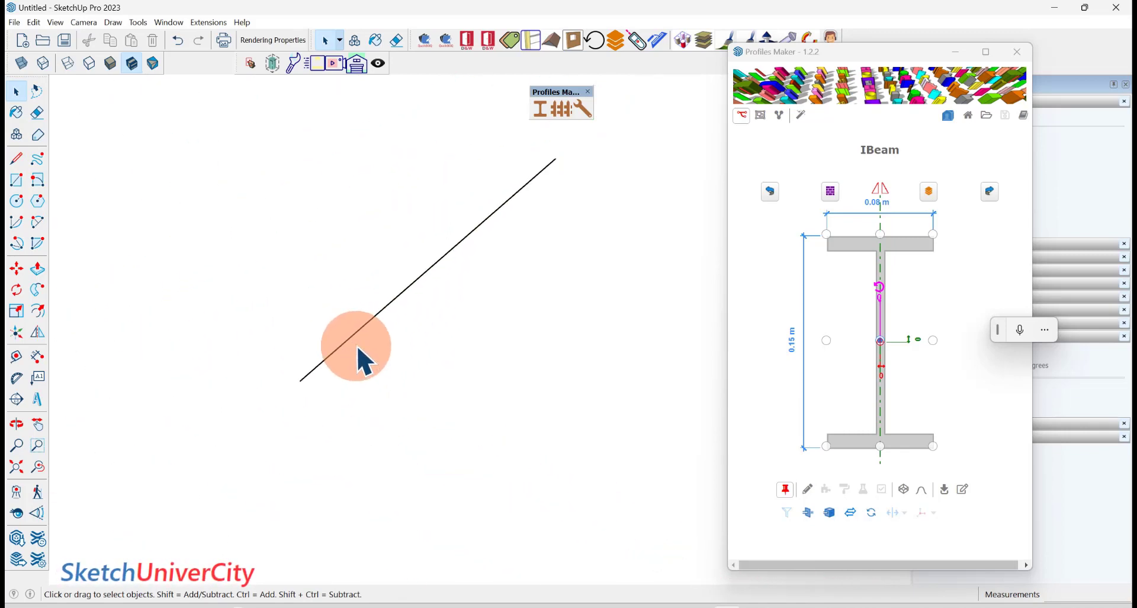
scroll(407, 315, down, 1)
scroll(385, 311, up, 1)
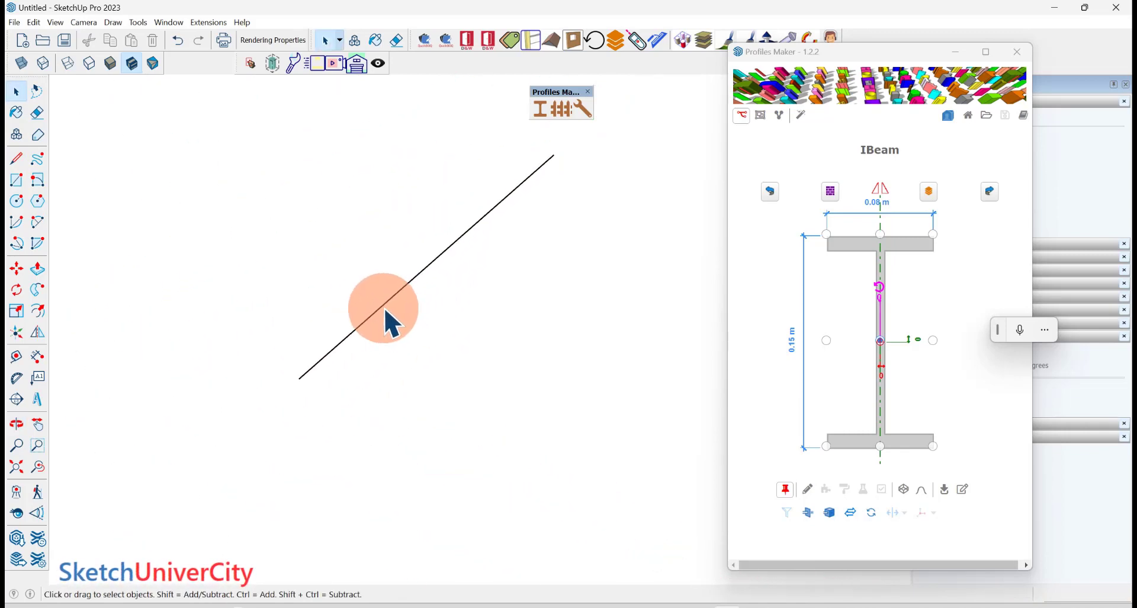
drag(288, 177, 393, 281)
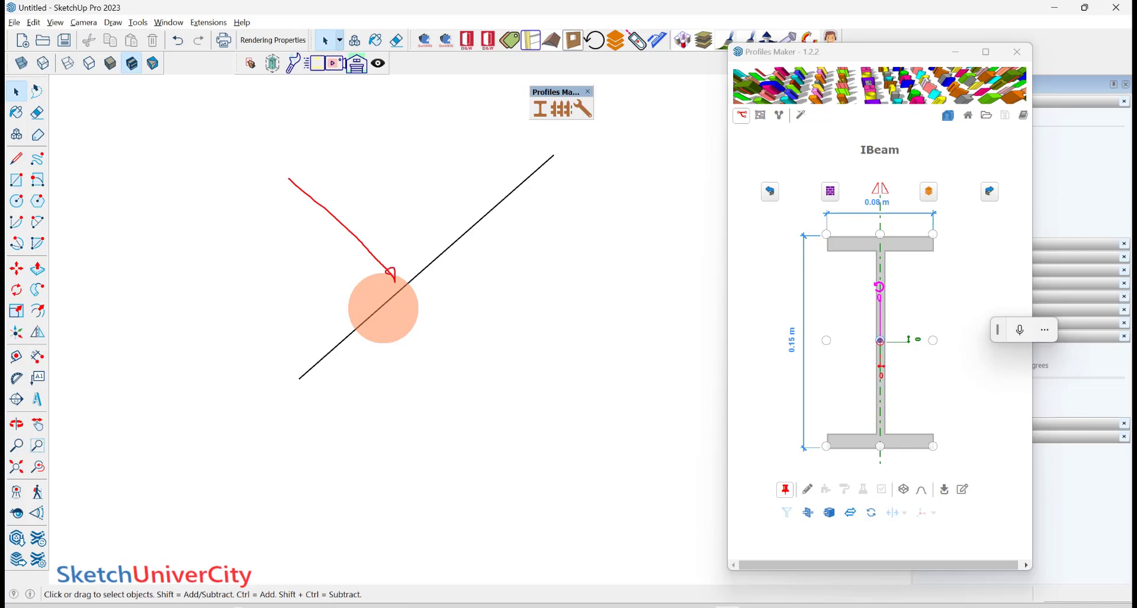
text(t)
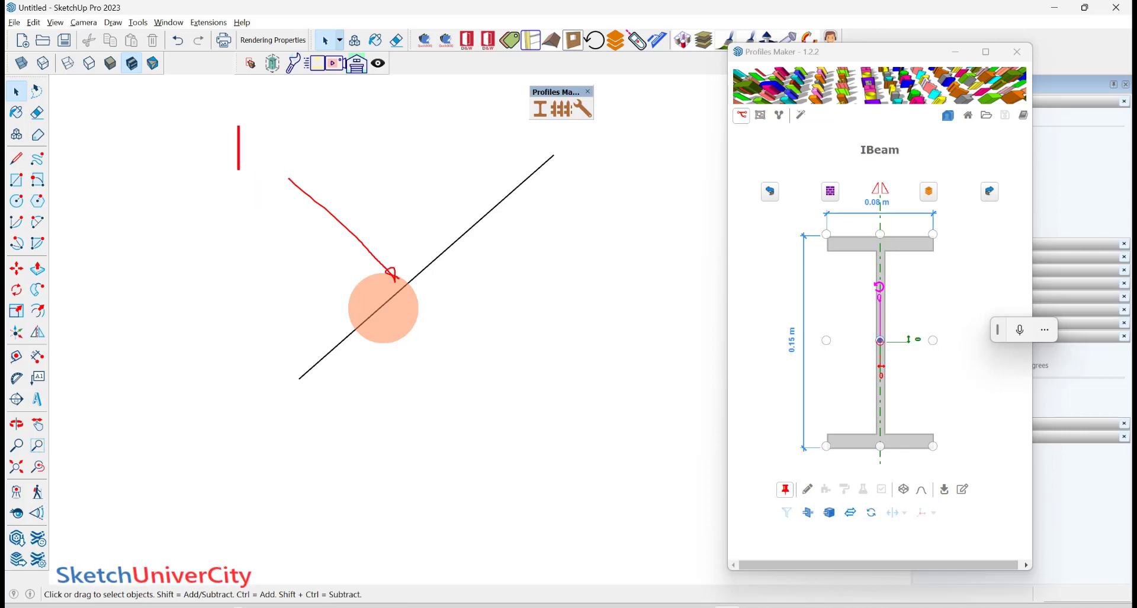
text(PATH)
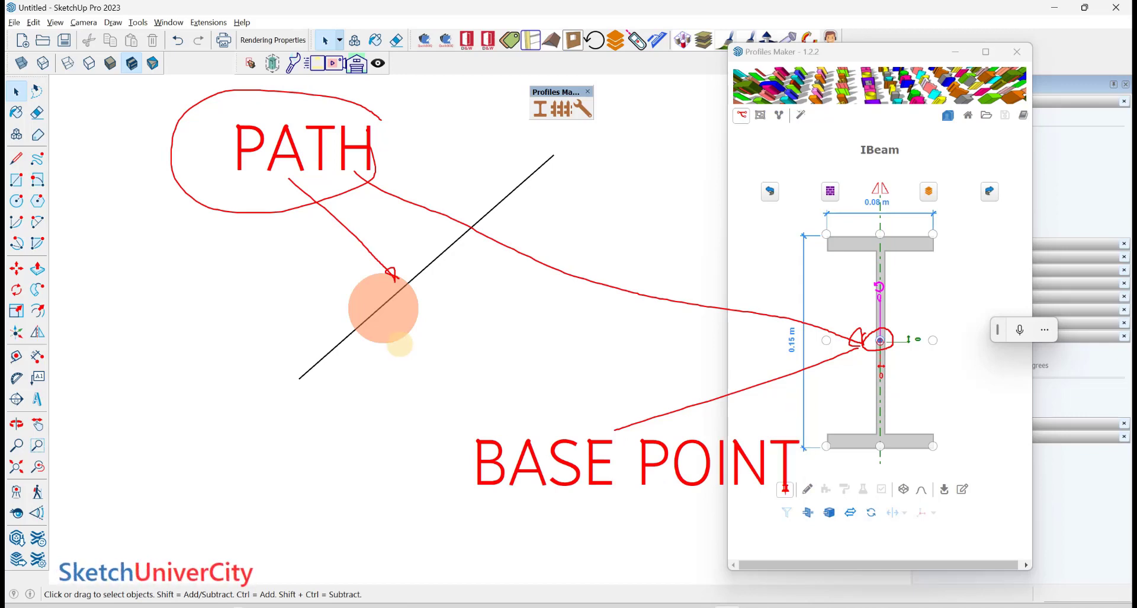
key(Escape)
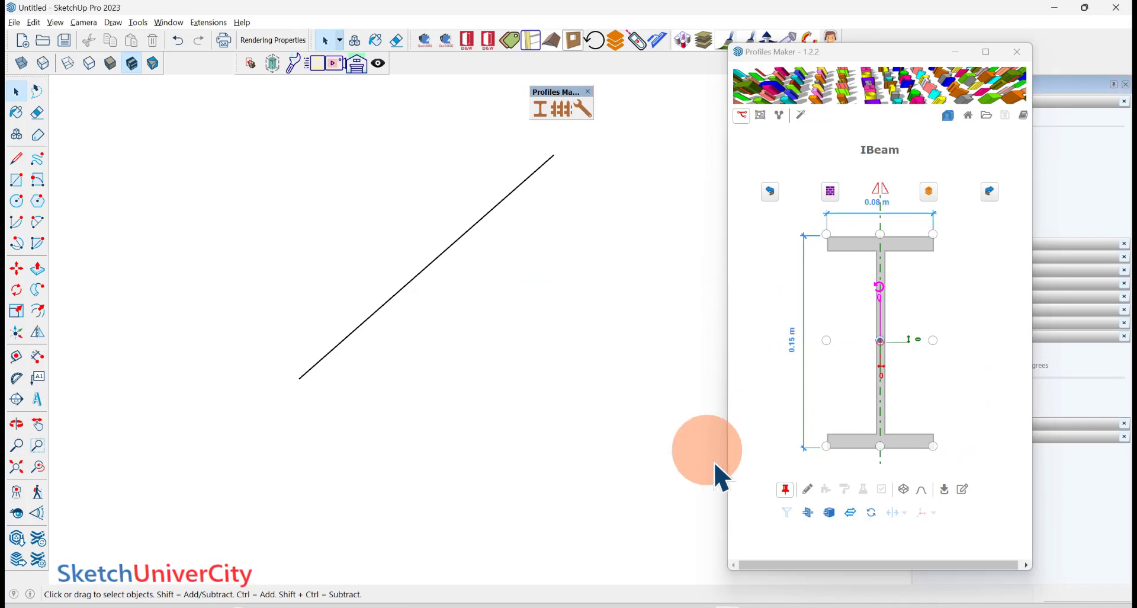
click(809, 492)
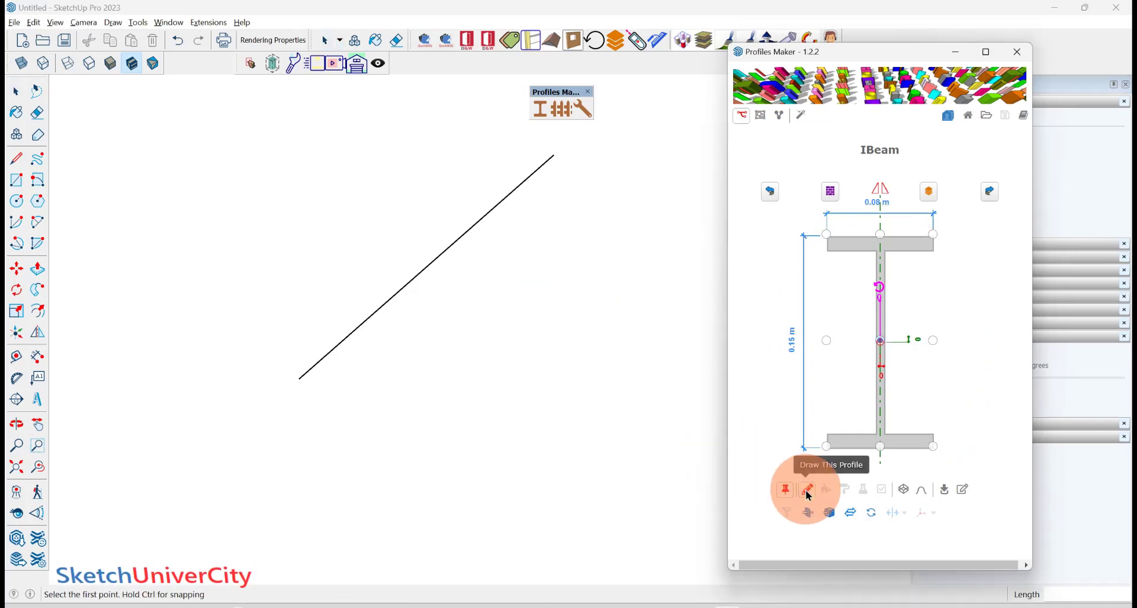
click(344, 338)
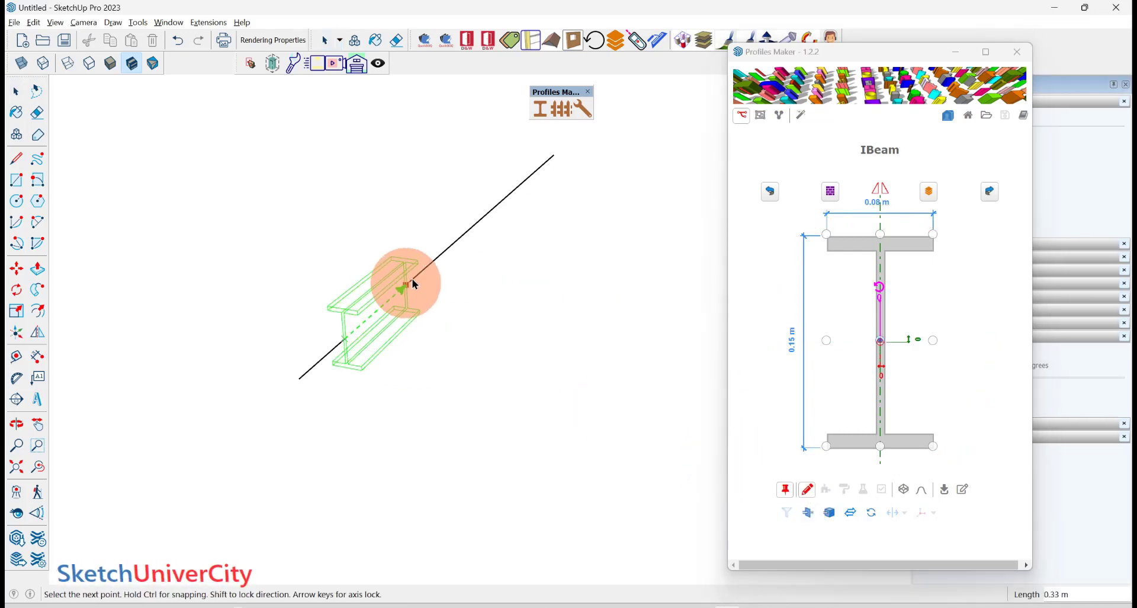
scroll(495, 209, up, 3)
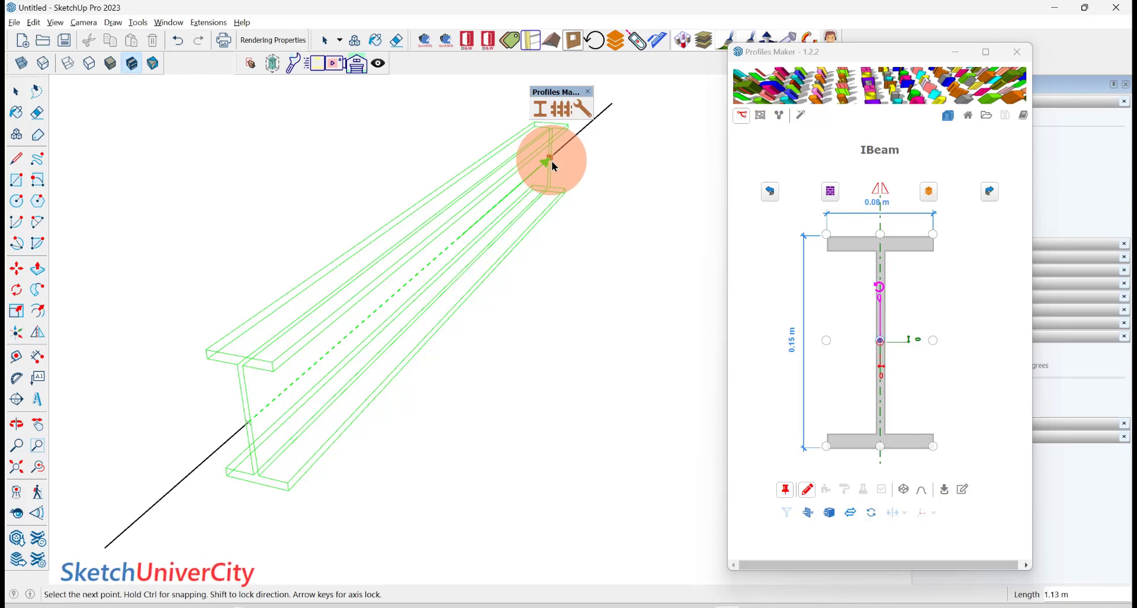
click(553, 163)
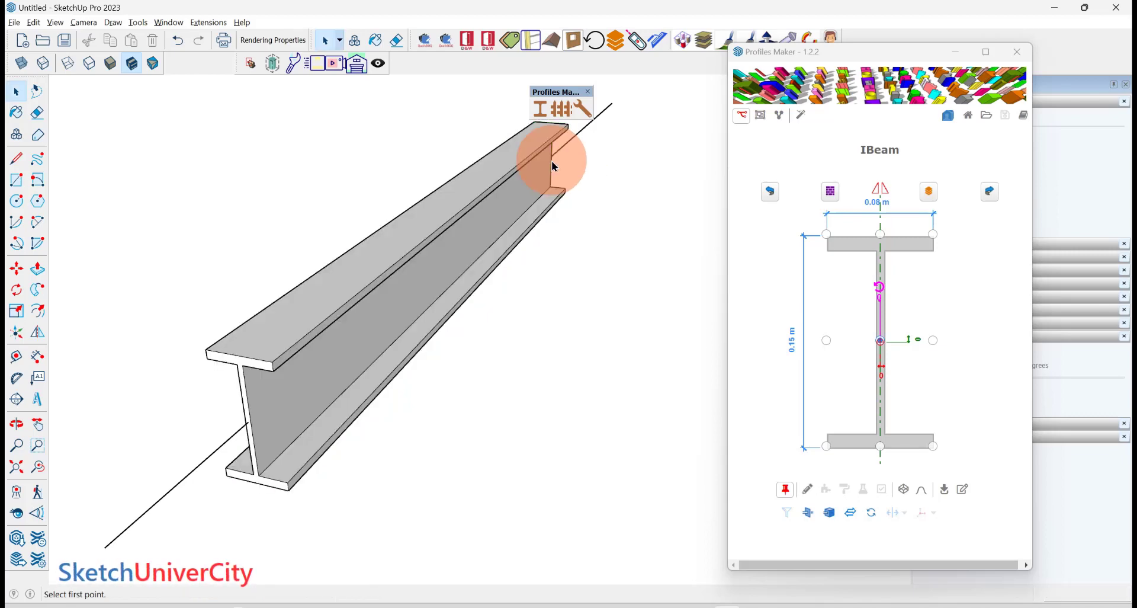
mouse_move(366, 356)
middle_down()
mouse_move(481, 269)
mouse_move(312, 362)
middle_up()
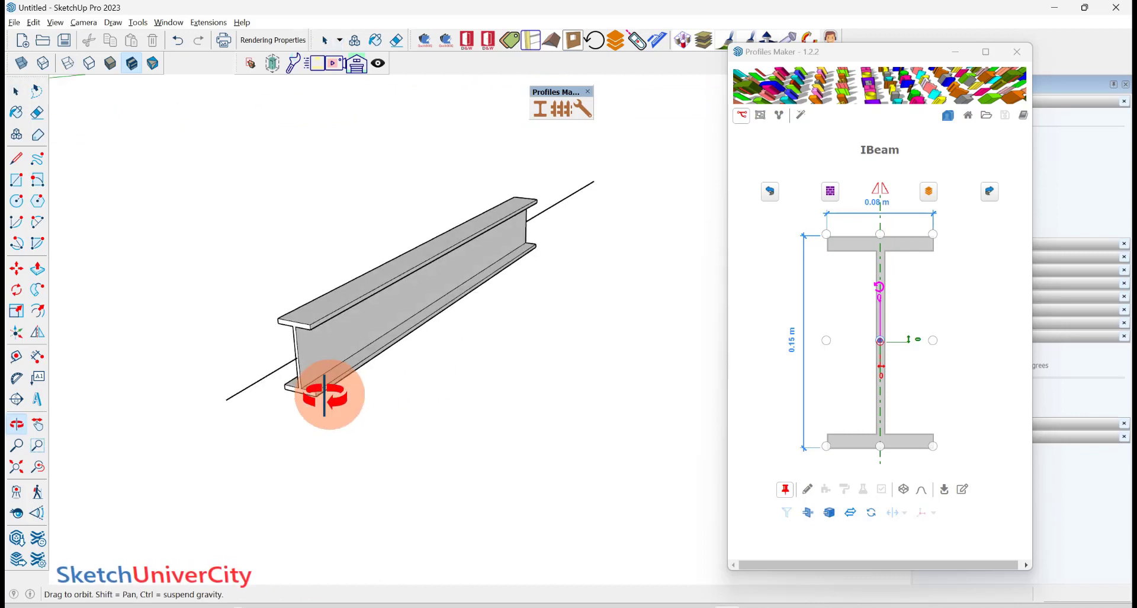
mouse_move(351, 412)
middle_down()
mouse_move(378, 388)
mouse_move(300, 414)
mouse_move(385, 316)
mouse_move(386, 347)
mouse_move(421, 312)
mouse_move(470, 401)
mouse_move(434, 394)
middle_up()
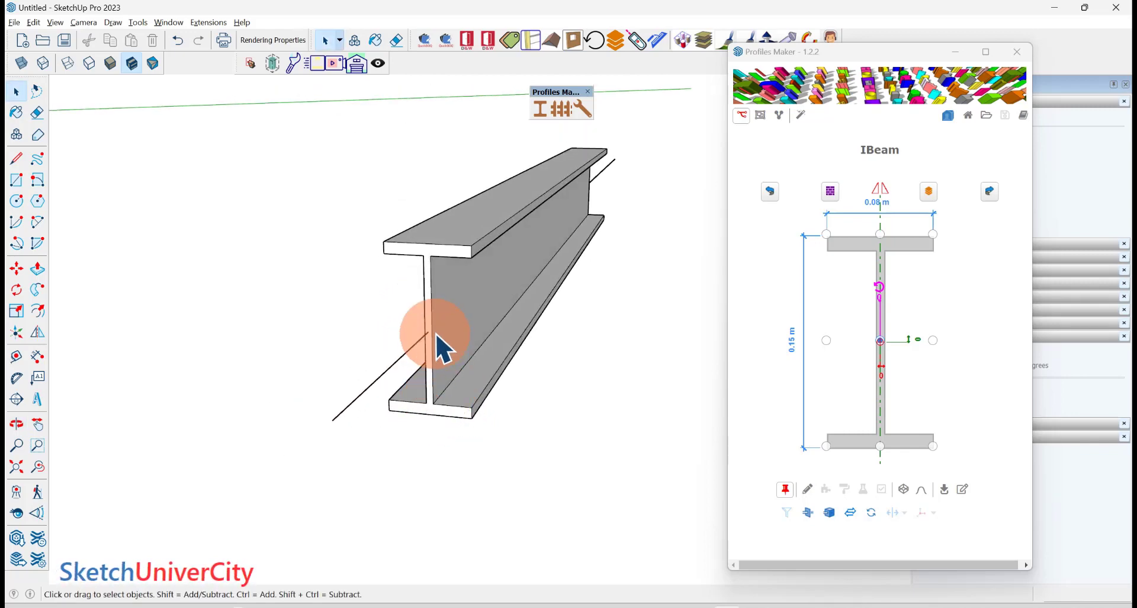
mouse_move(486, 325)
middle_down()
mouse_move(432, 355)
mouse_move(447, 284)
middle_up()
click(446, 284)
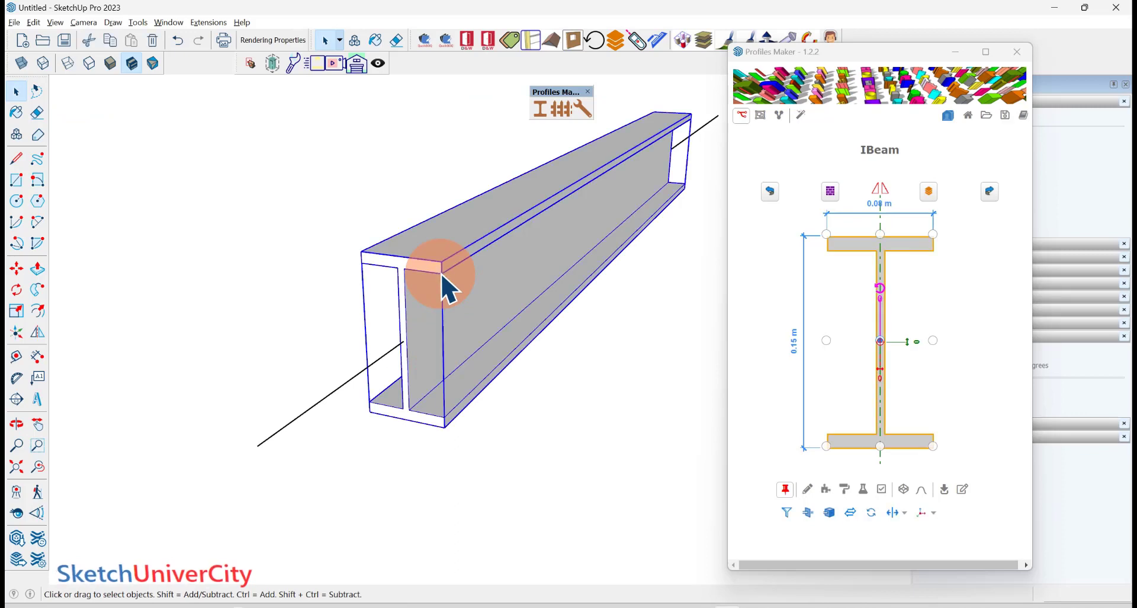
click(770, 190)
click(458, 232)
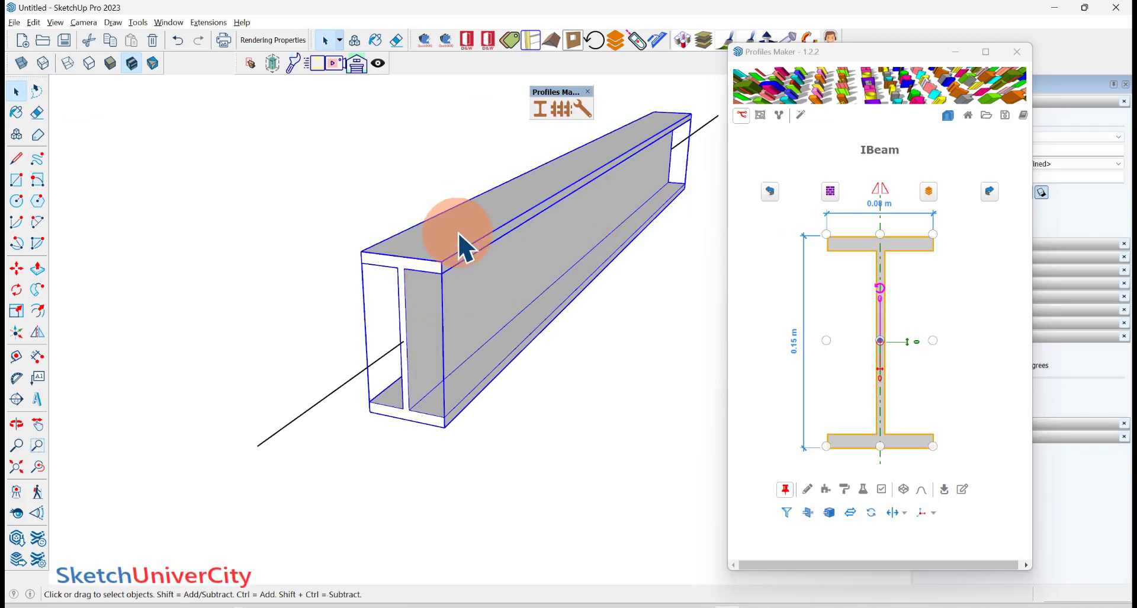
key(Delete)
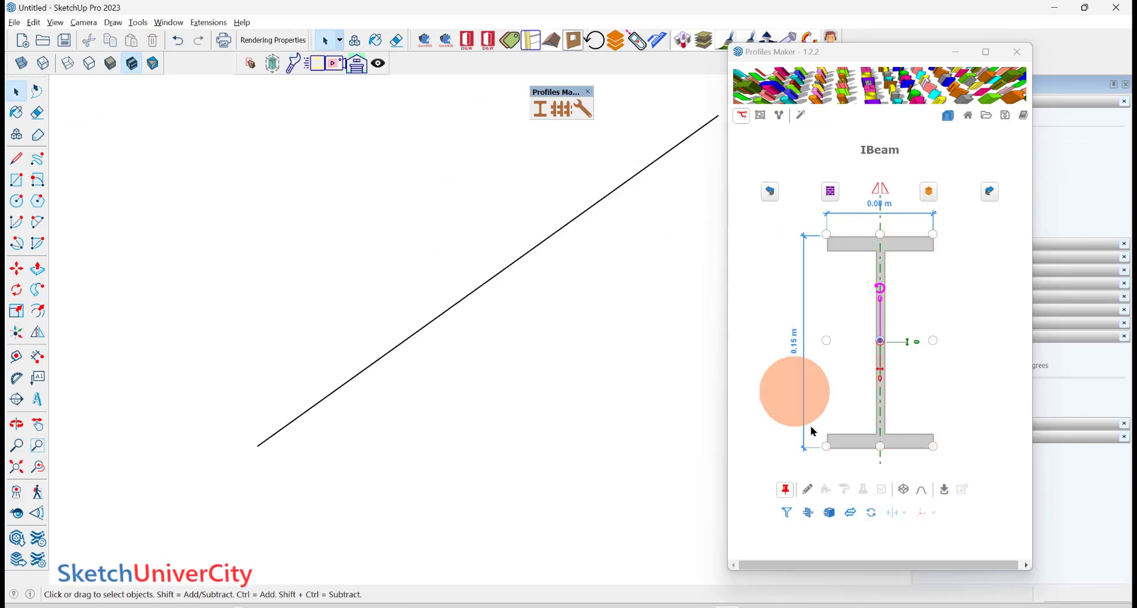
- Anchor the IBeam at its top-middle, sweep it along the full line, then undo the beam
click(808, 491)
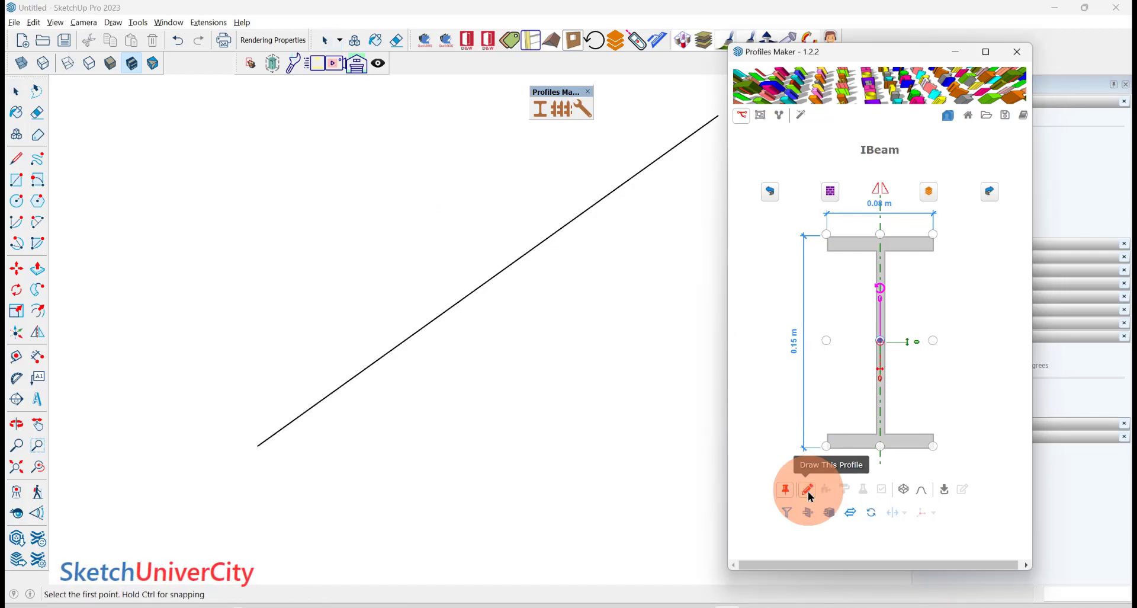
click(880, 234)
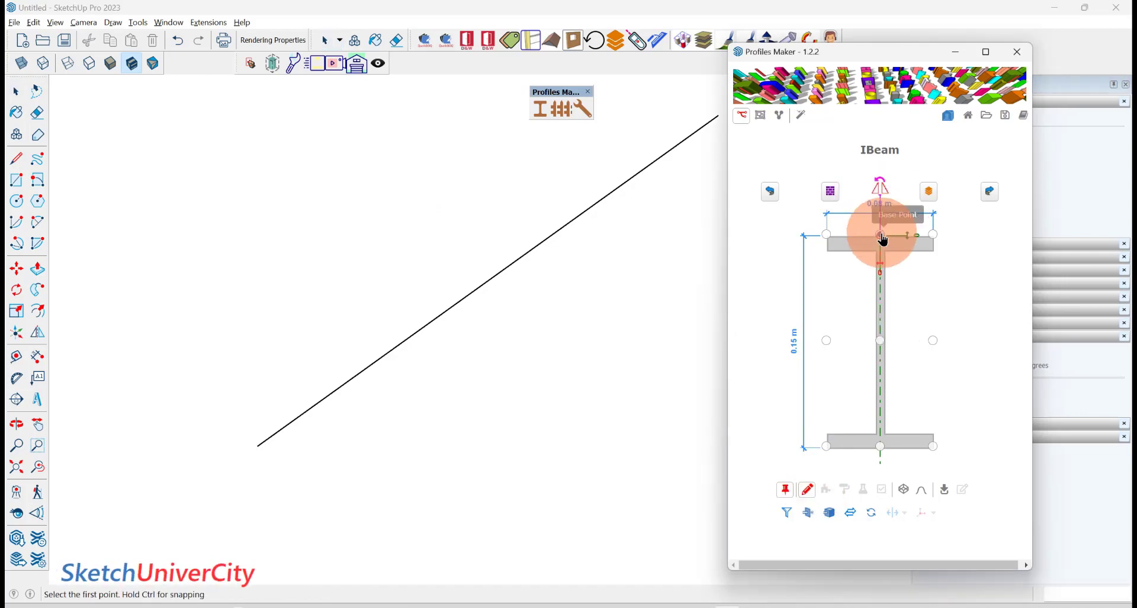
click(319, 402)
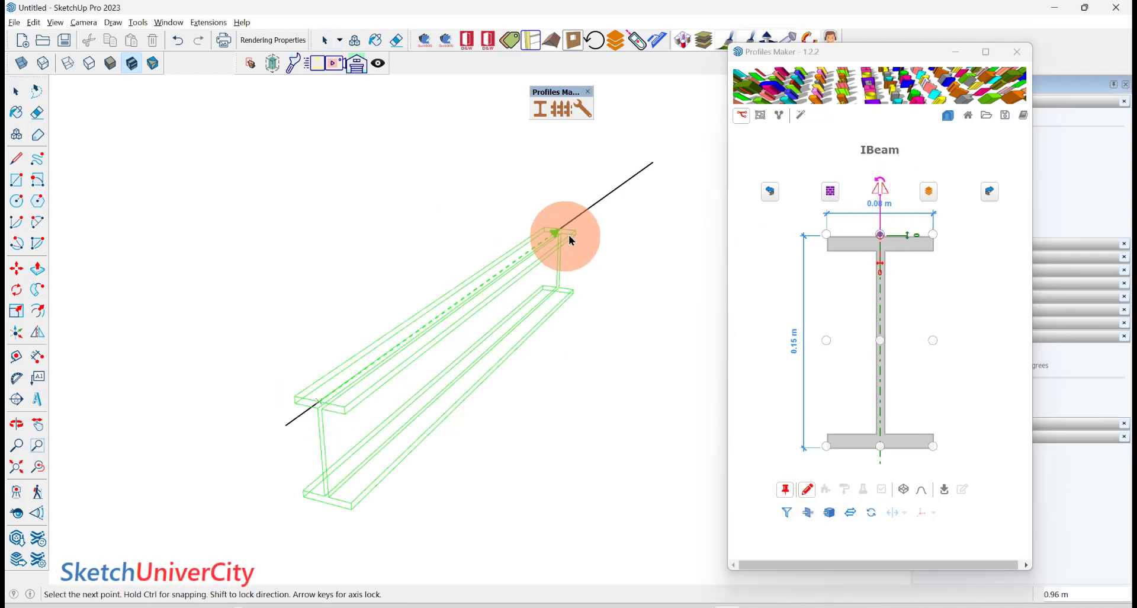
click(600, 204)
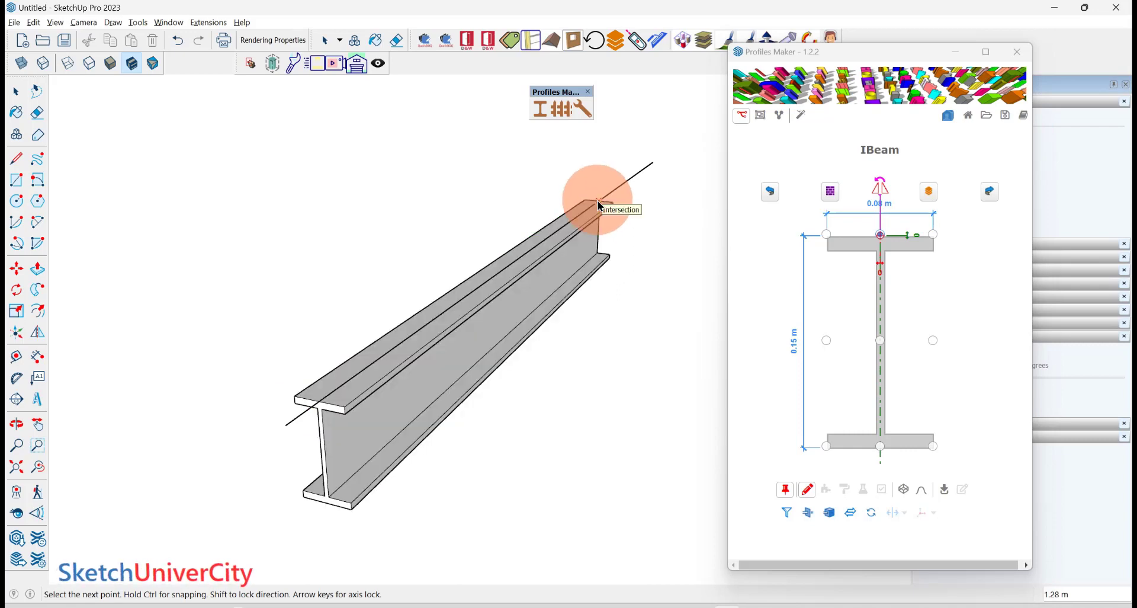
key(space)
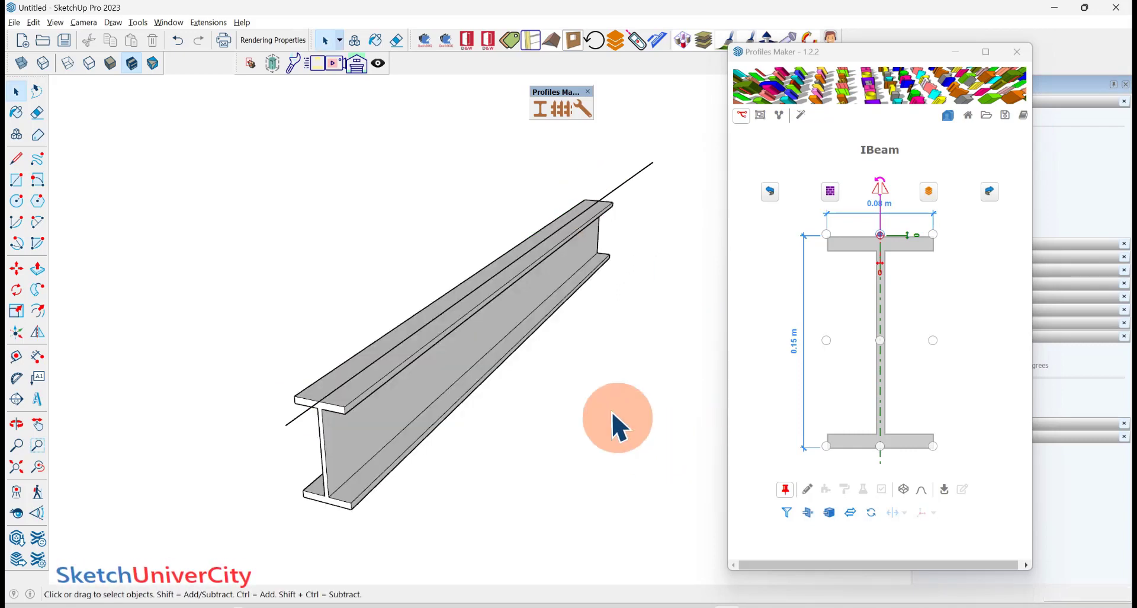
middle_drag(617, 419, 726, 284)
click(770, 191)
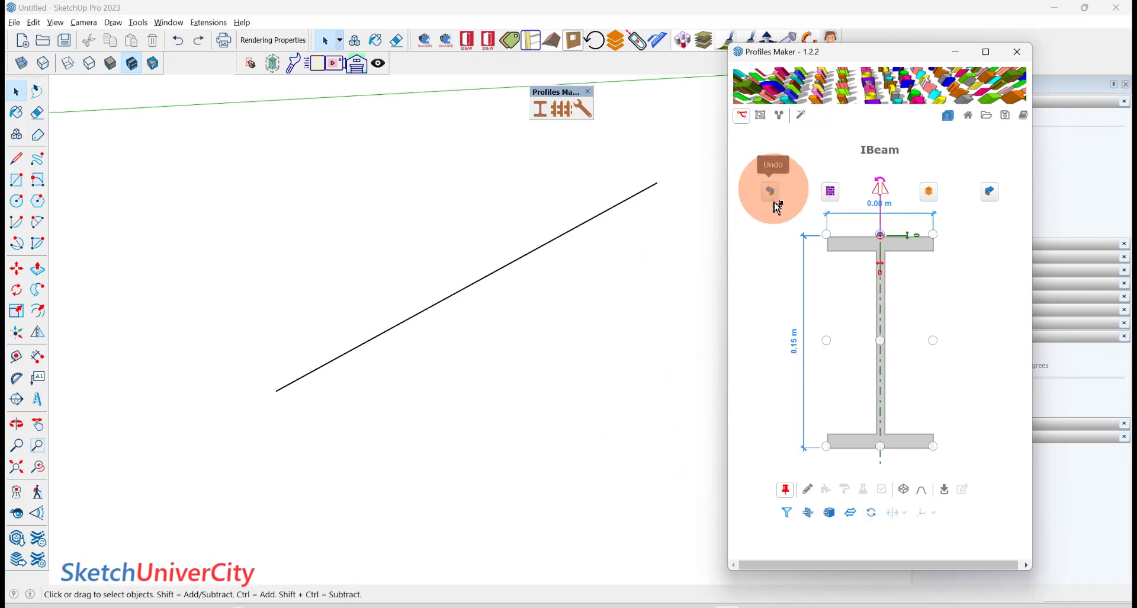
- Anchor the IBeam at its middle-left point, sweep a trial beam along the line, then undo it
click(827, 341)
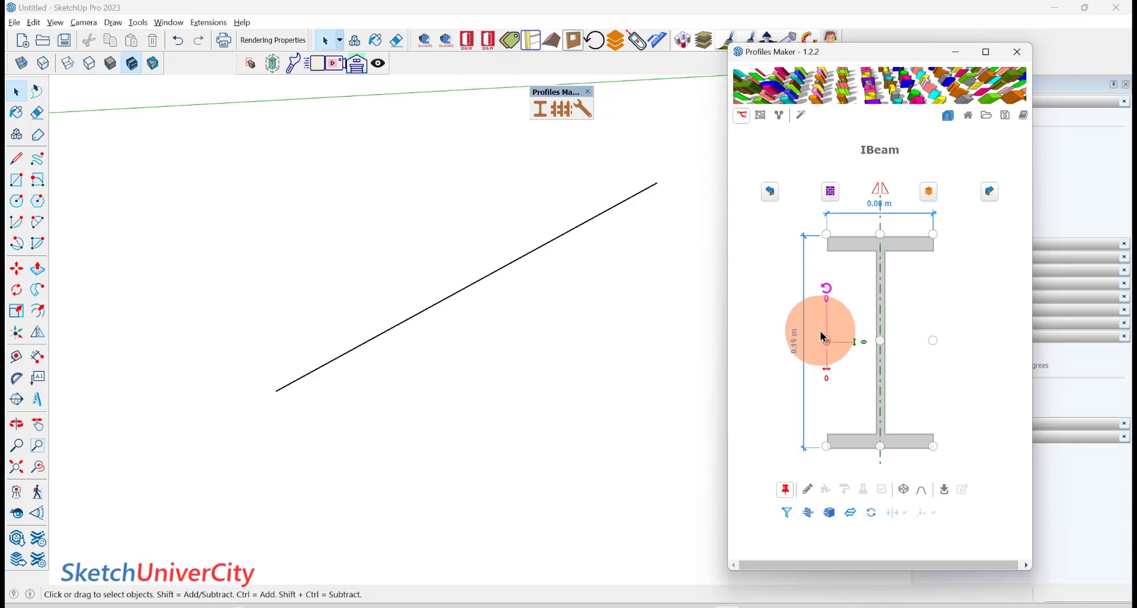
click(808, 489)
click(345, 355)
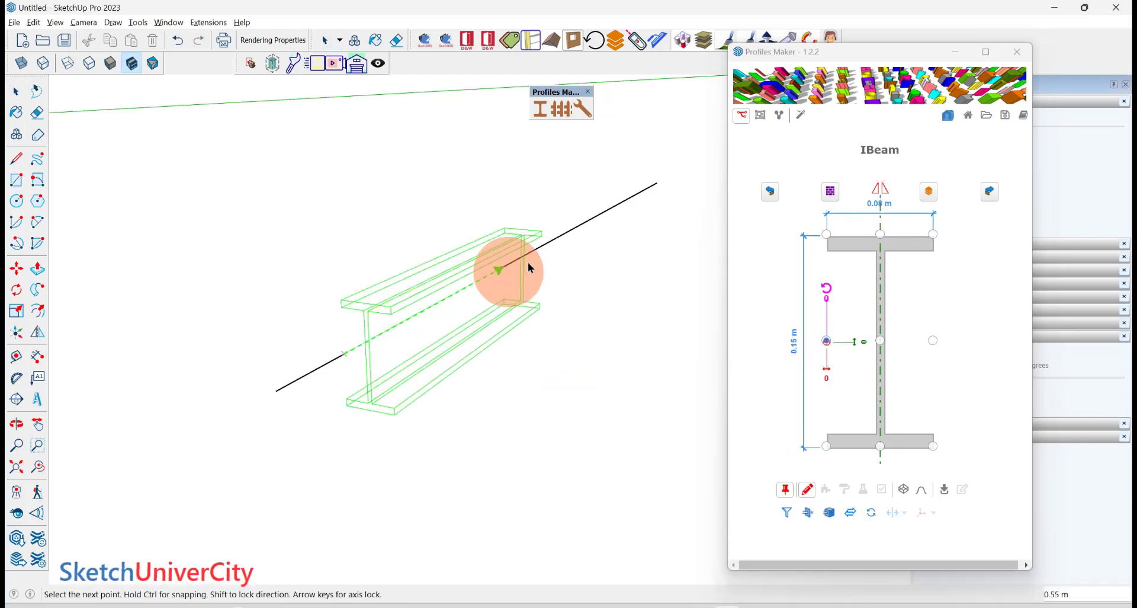
click(553, 248)
middle_drag(553, 249, 684, 195)
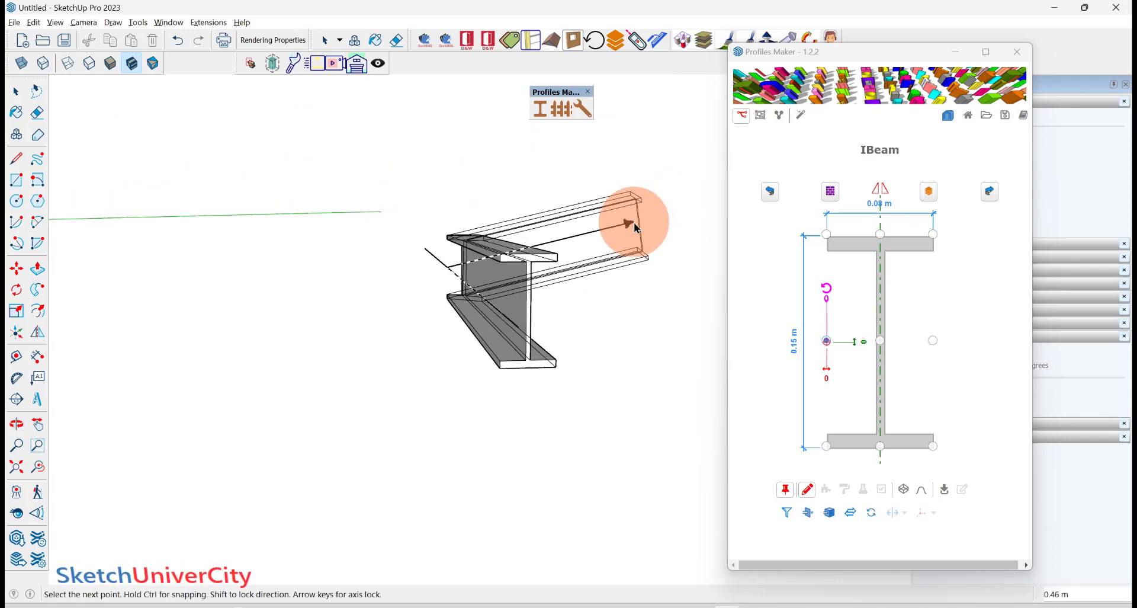
key(Escape)
mouse_move(609, 287)
middle_down()
mouse_move(472, 319)
mouse_move(756, 342)
middle_up()
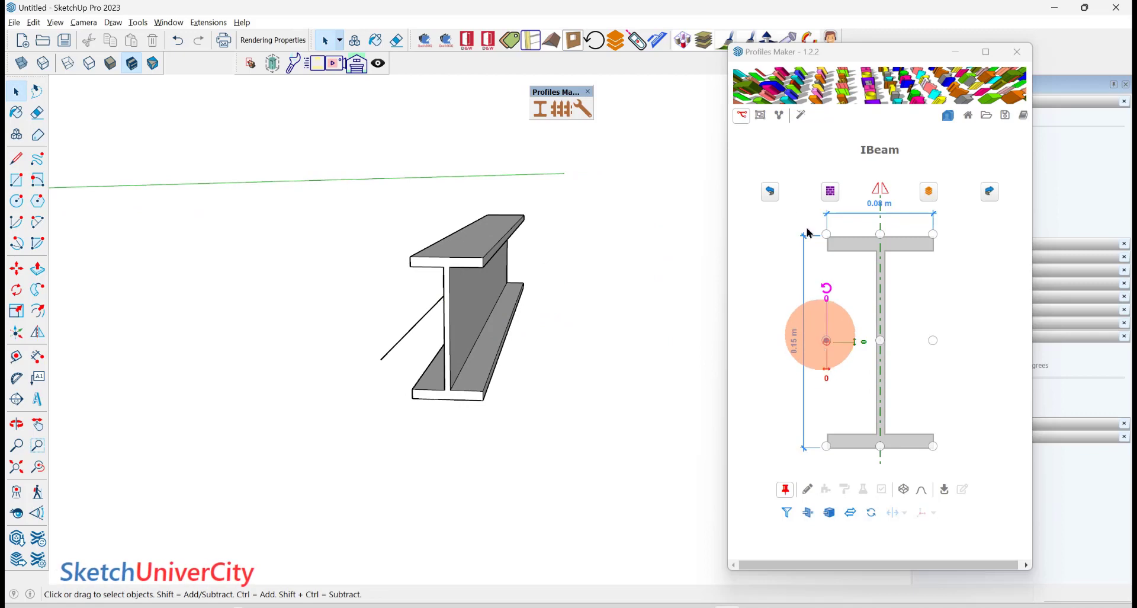
click(770, 191)
mouse_move(660, 249)
middle_down()
mouse_move(550, 320)
mouse_move(557, 332)
mouse_move(507, 338)
middle_up()
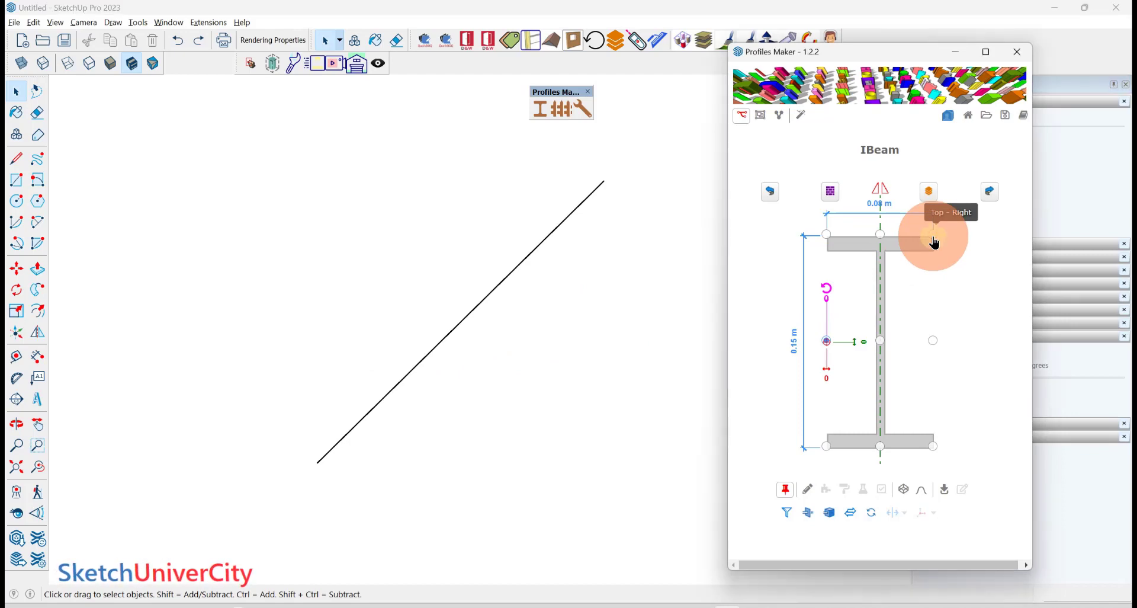
- Sweep an I-beam along the line with the profile anchored at its top-right corner
click(934, 236)
click(807, 489)
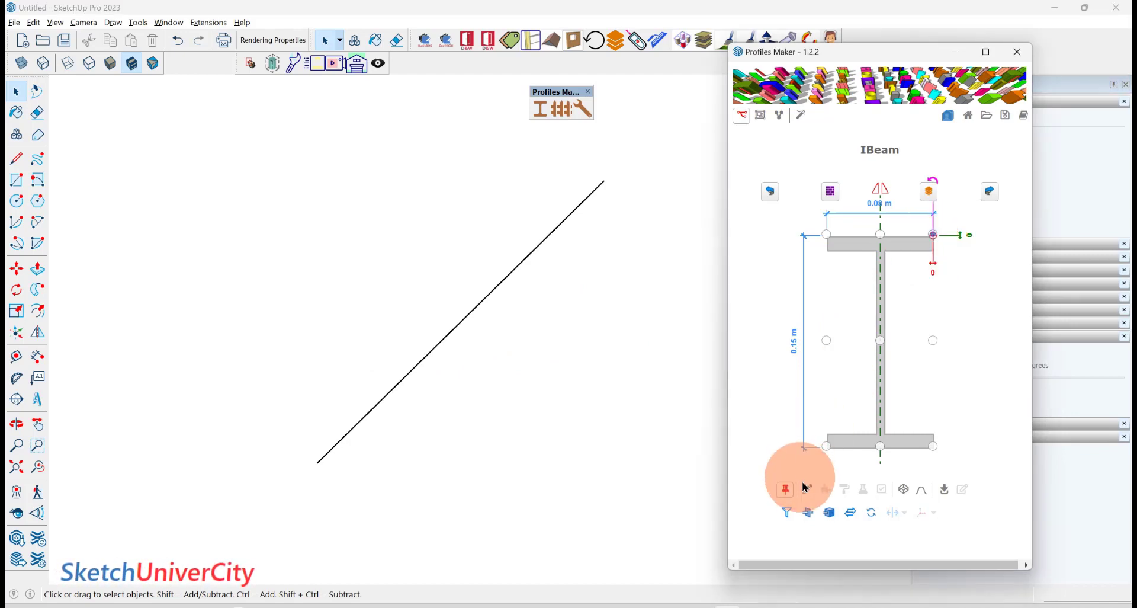
click(362, 420)
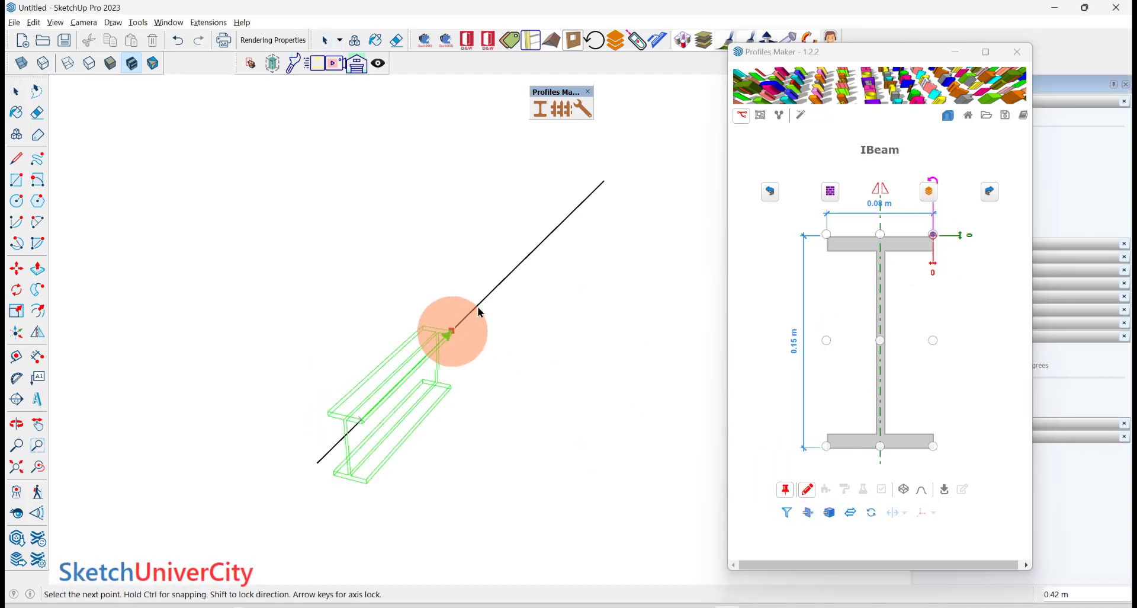
click(558, 228)
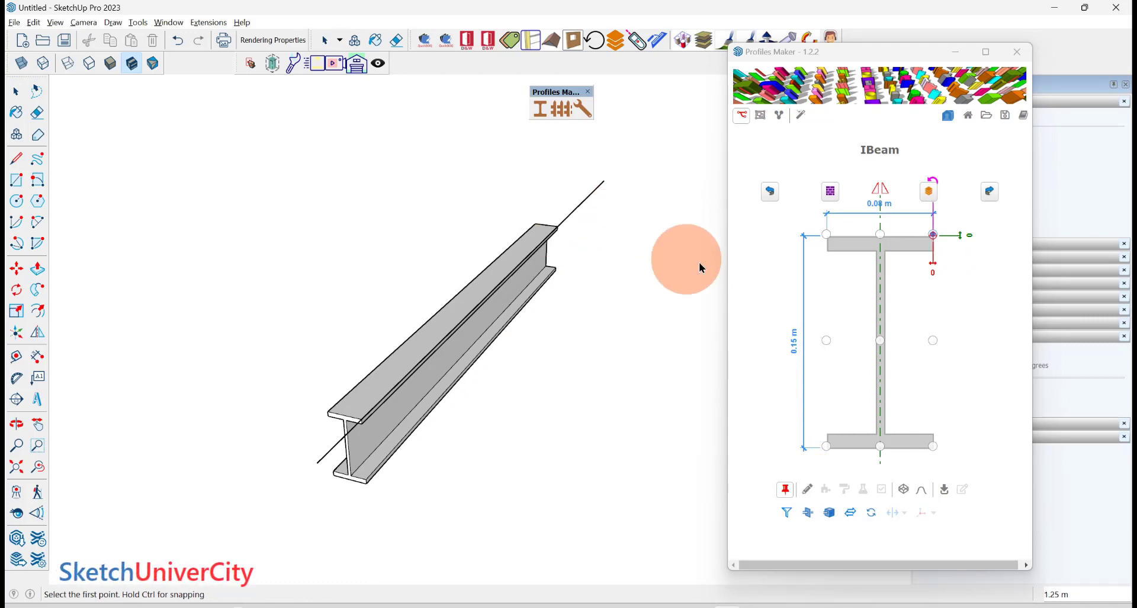
- Sweep a second I-beam along the line anchored at the top-left corner, and inspect both end-on
click(827, 237)
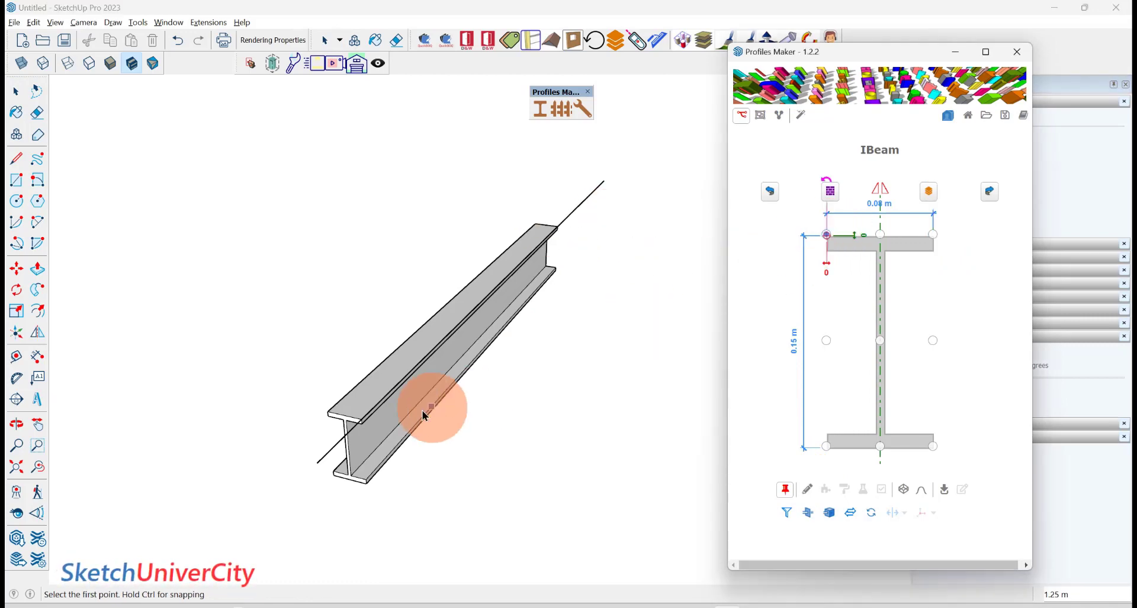
scroll(379, 417, up, 1)
scroll(358, 421, up, 3)
click(355, 422)
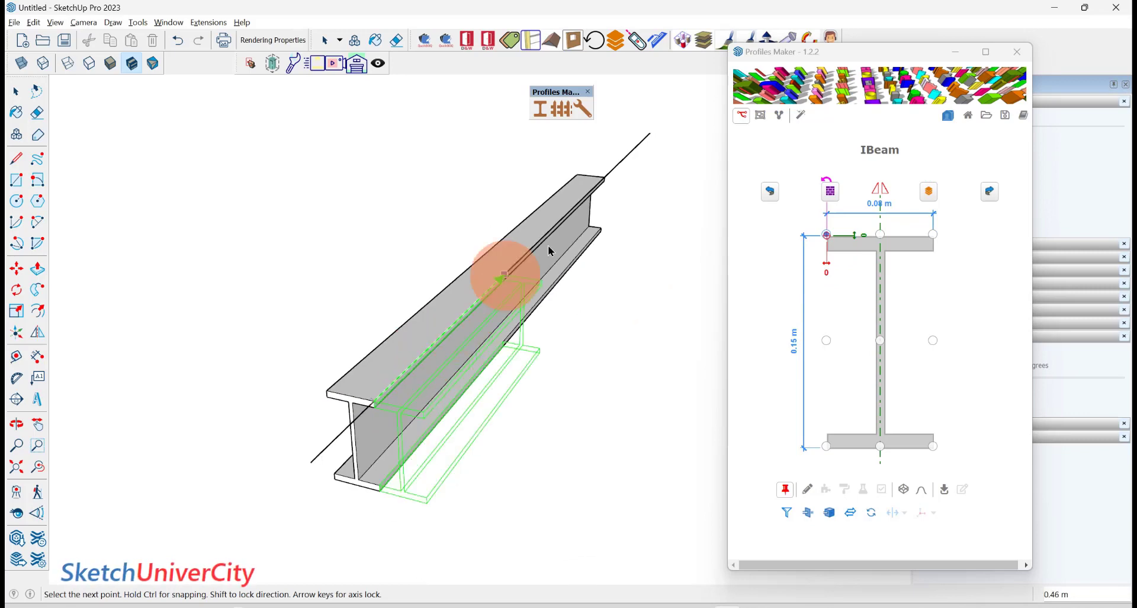
scroll(601, 183, up, 2)
click(609, 166)
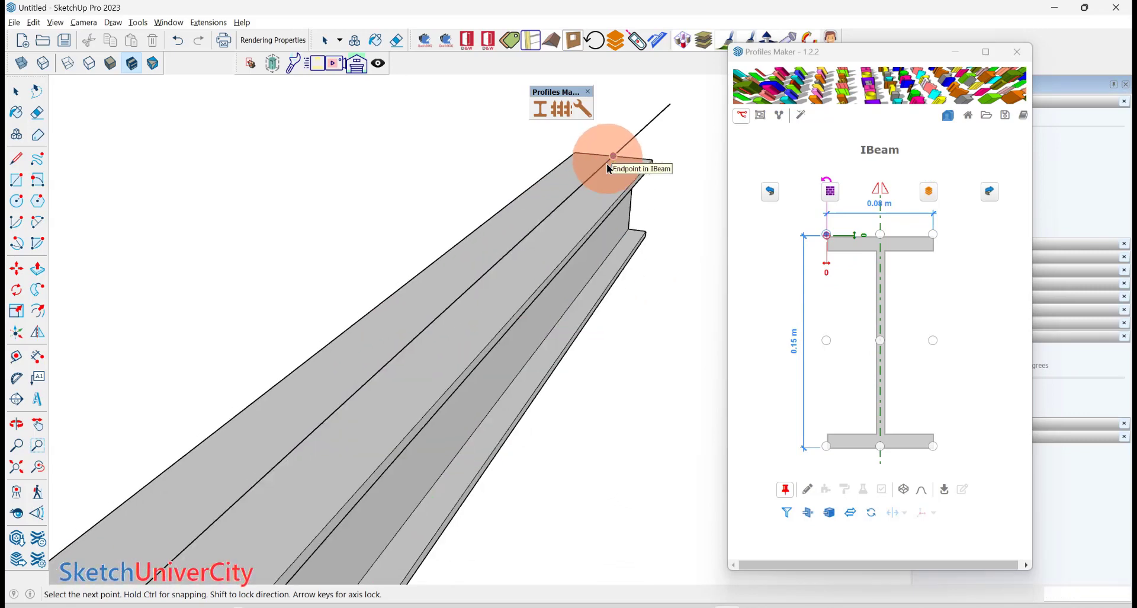
scroll(568, 414, down, 4)
mouse_move(569, 440)
middle_down()
mouse_move(575, 281)
mouse_move(342, 353)
mouse_move(391, 334)
middle_up()
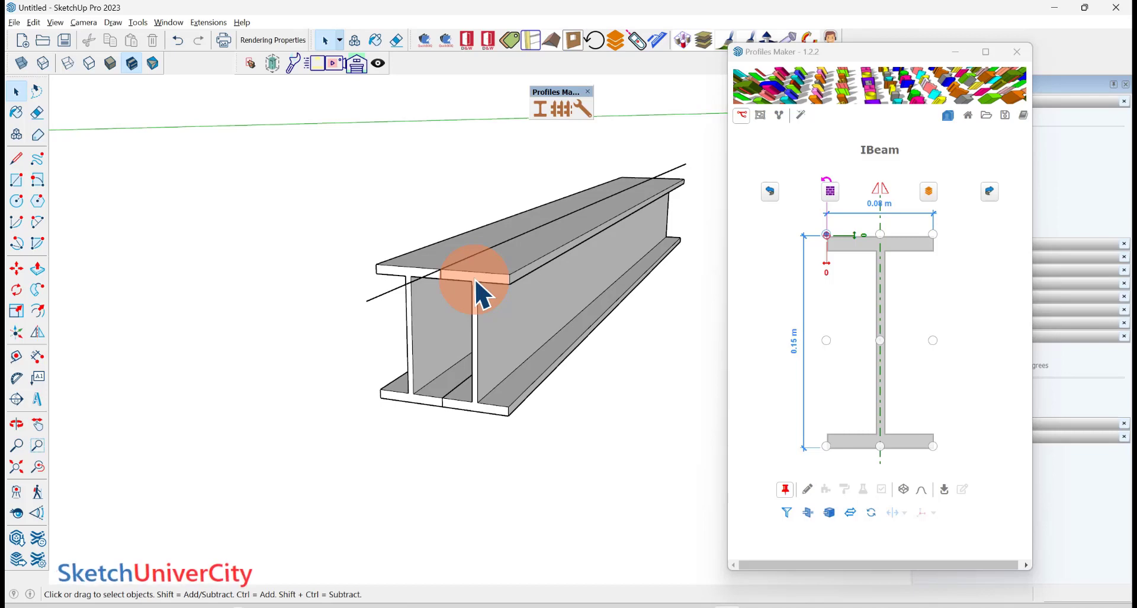
scroll(448, 277, up, 1)
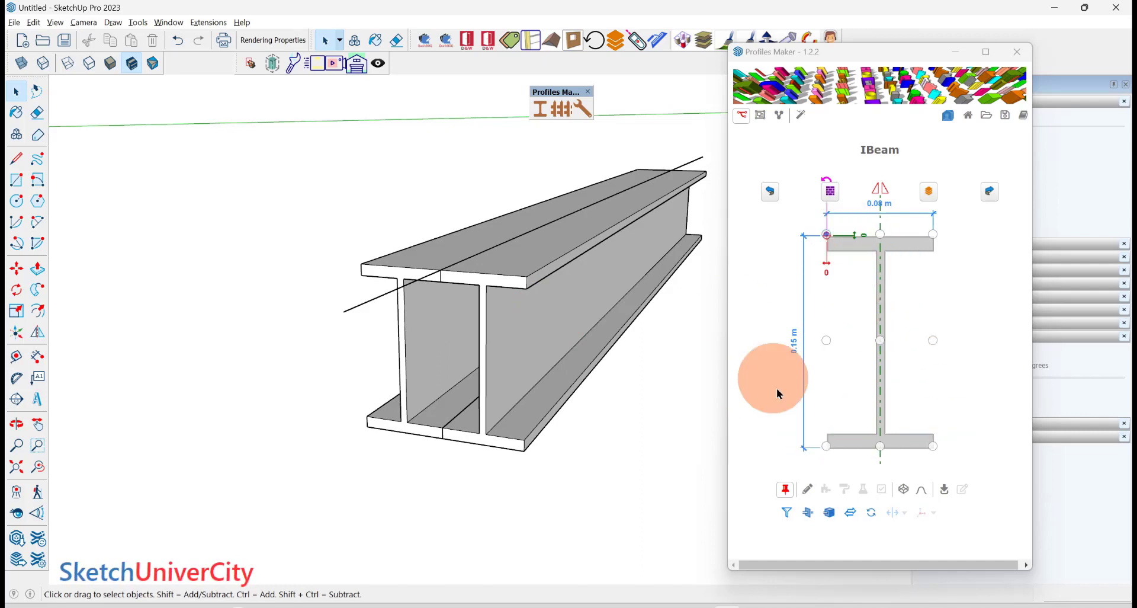
middle_drag(533, 368, 511, 279)
- Select and delete the swept beams
click(511, 273)
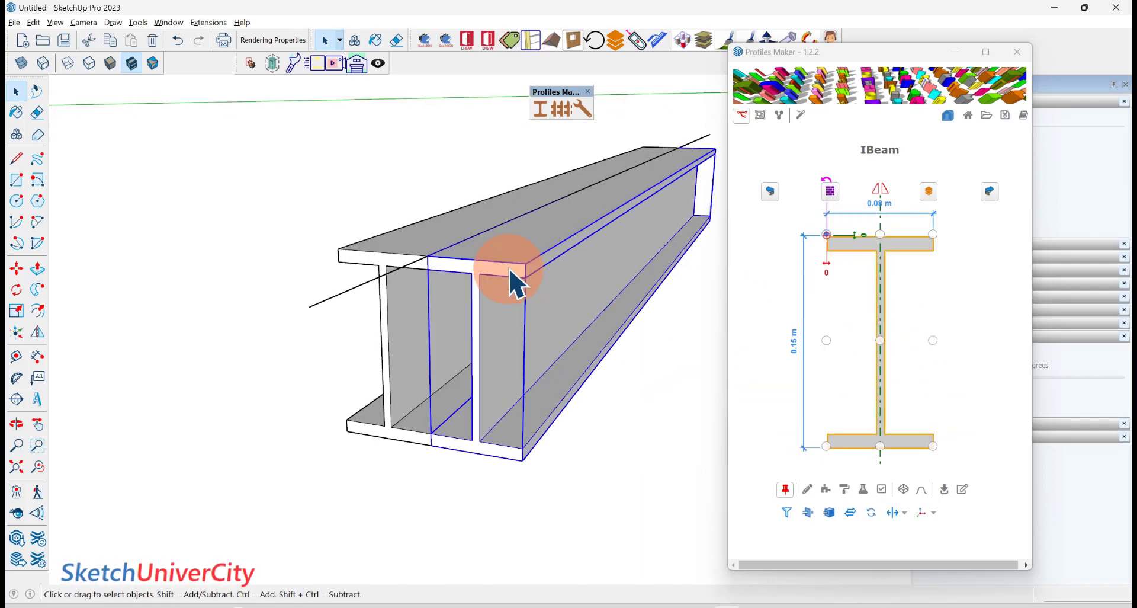
key(Delete)
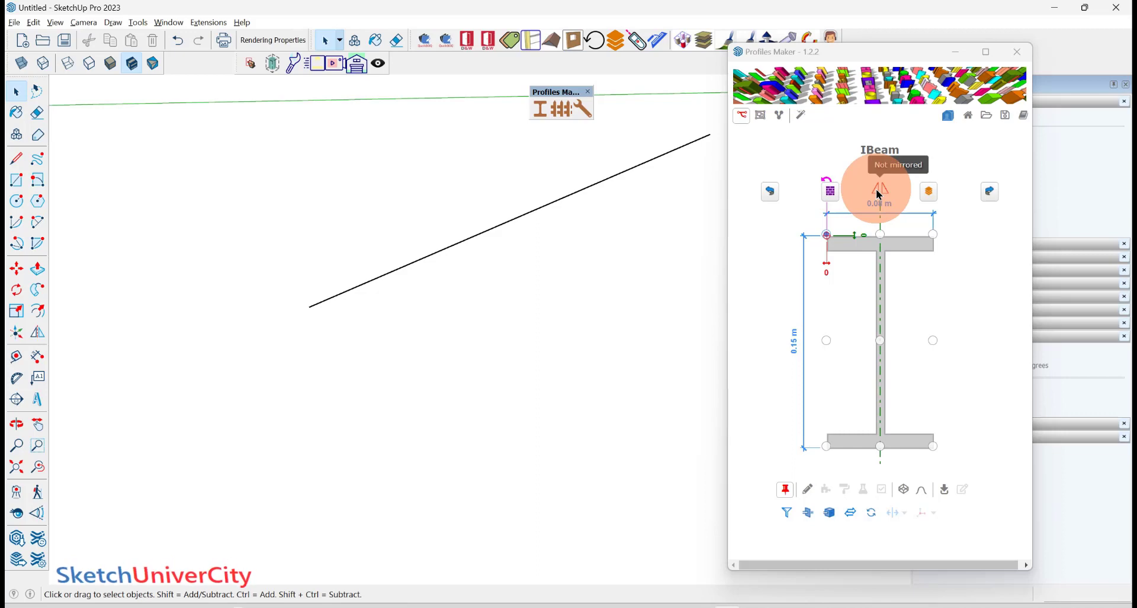
middle_drag(434, 350, 472, 367)
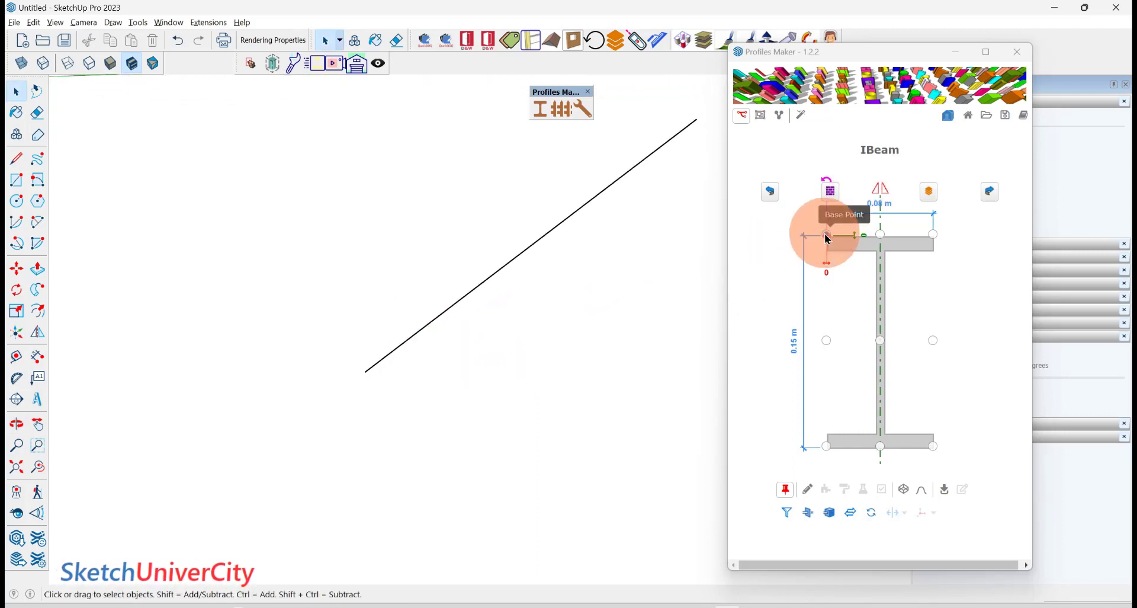
- Sweep a top-left-anchored I-beam from the line's lower end partway along it
click(807, 489)
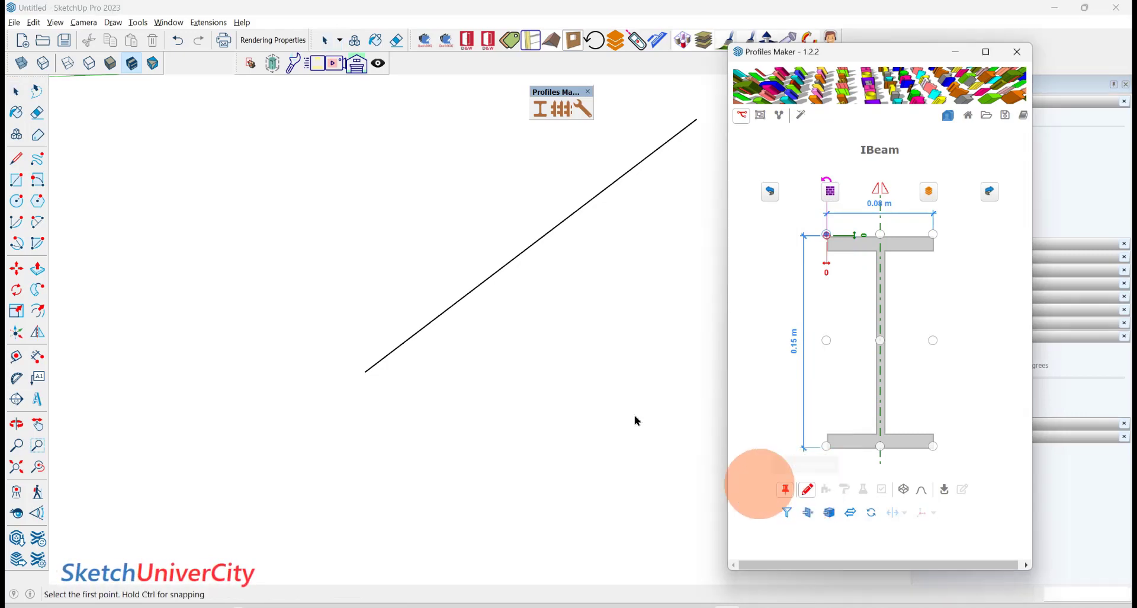
click(386, 357)
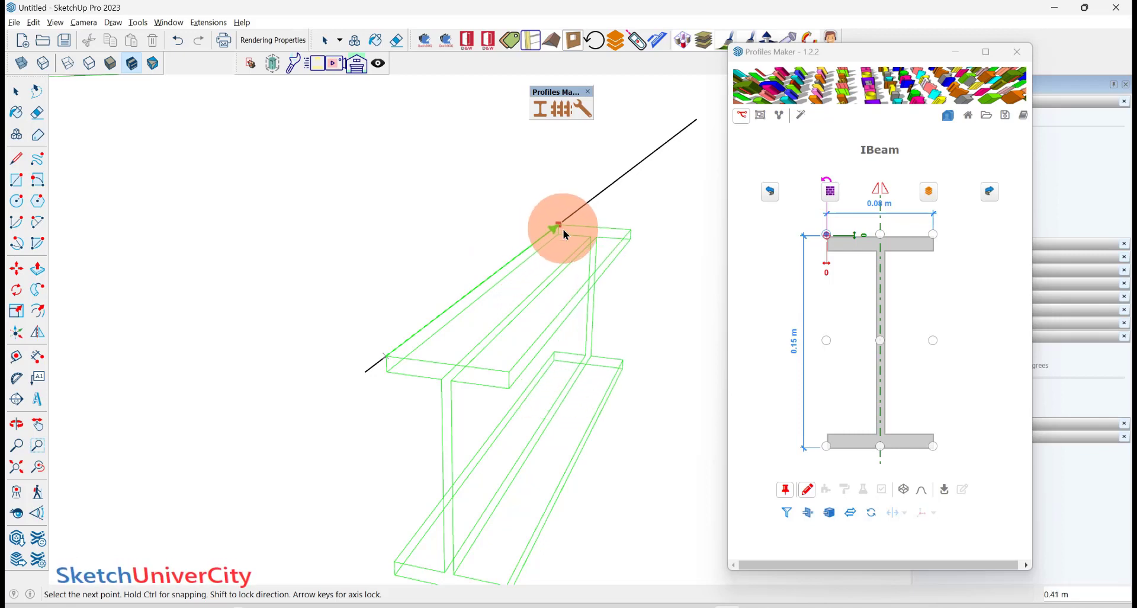
click(564, 231)
key(space)
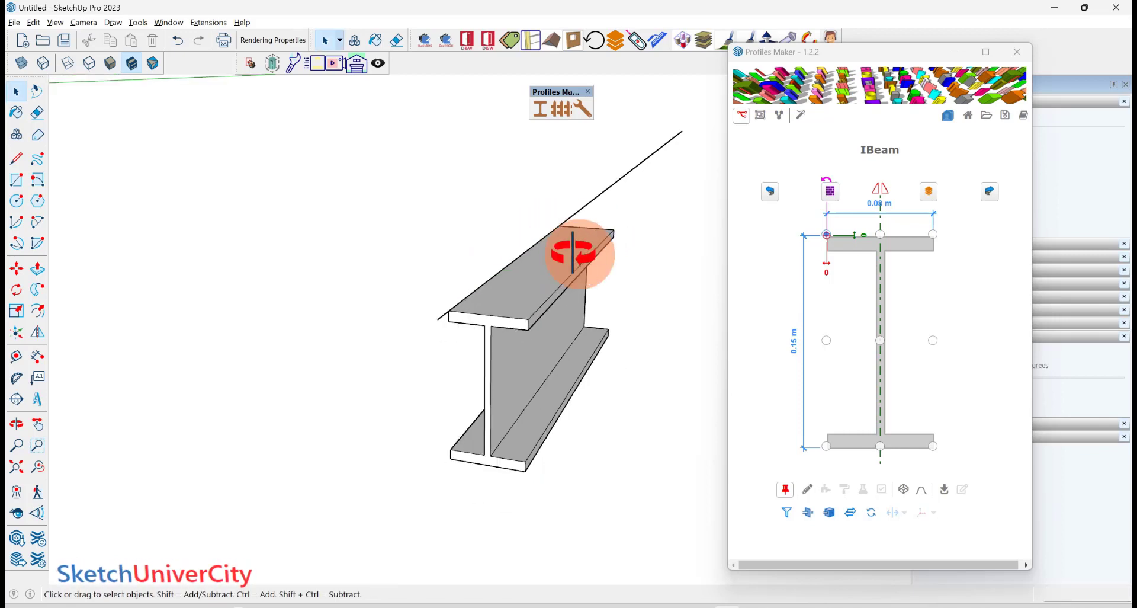
scroll(545, 278, down, 3)
click(807, 489)
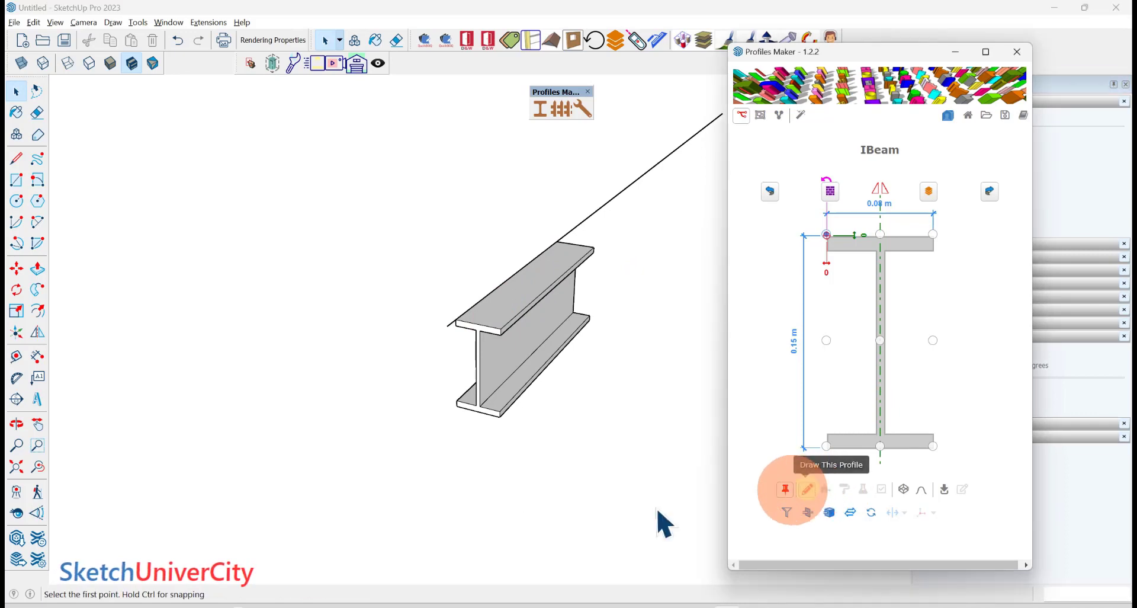
scroll(610, 256, down, 2)
shift+middle_drag(564, 317, 616, 261)
click(674, 175)
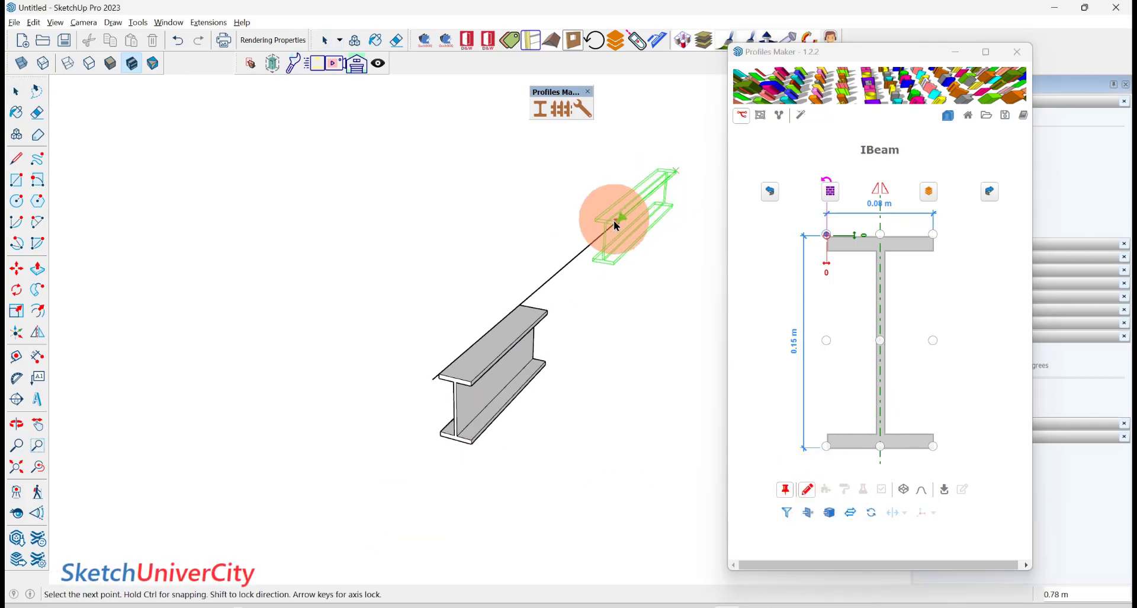
mouse_move(615, 221)
middle_down()
mouse_move(472, 275)
mouse_move(591, 262)
mouse_move(589, 301)
middle_up()
click(593, 301)
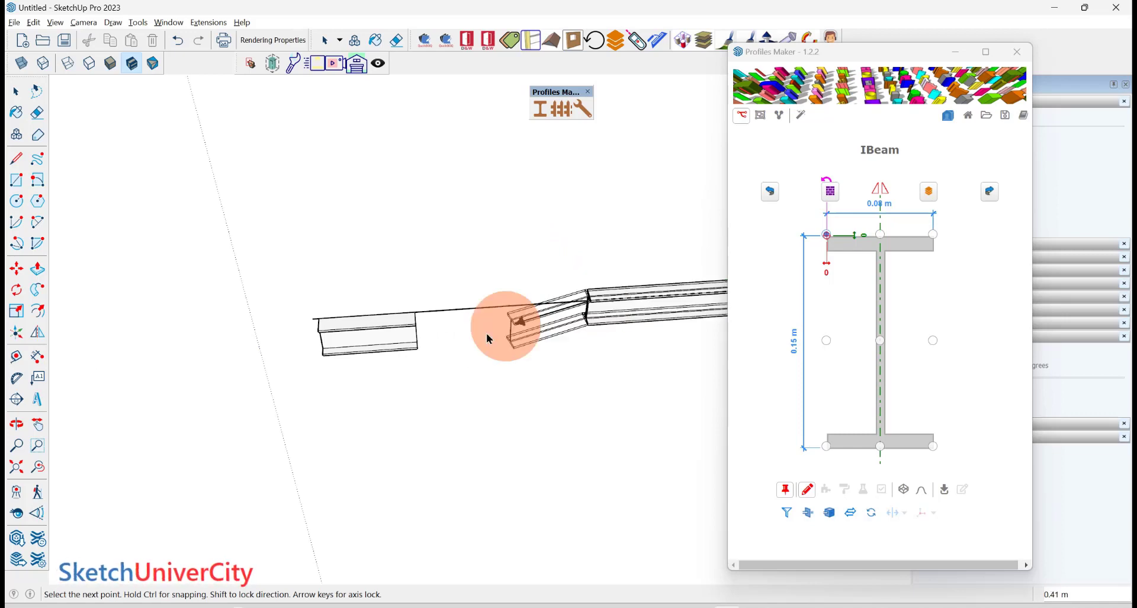
middle_drag(508, 331, 661, 280)
mouse_move(402, 388)
middle_down()
mouse_move(665, 318)
mouse_move(541, 319)
mouse_move(496, 246)
middle_up()
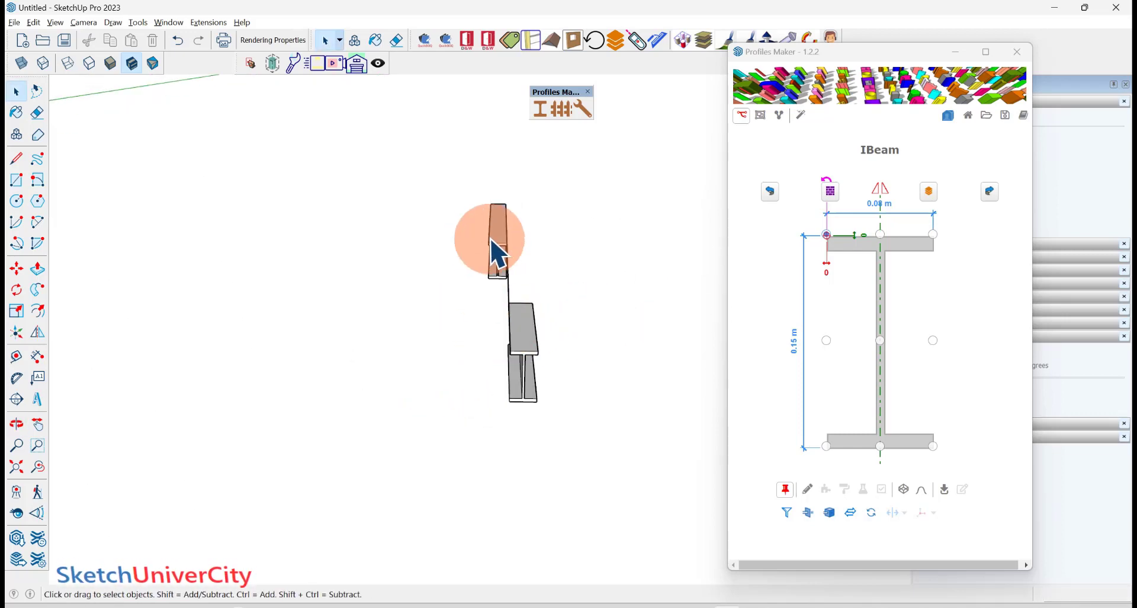
mouse_move(539, 330)
middle_down()
mouse_move(449, 346)
mouse_move(521, 267)
middle_up()
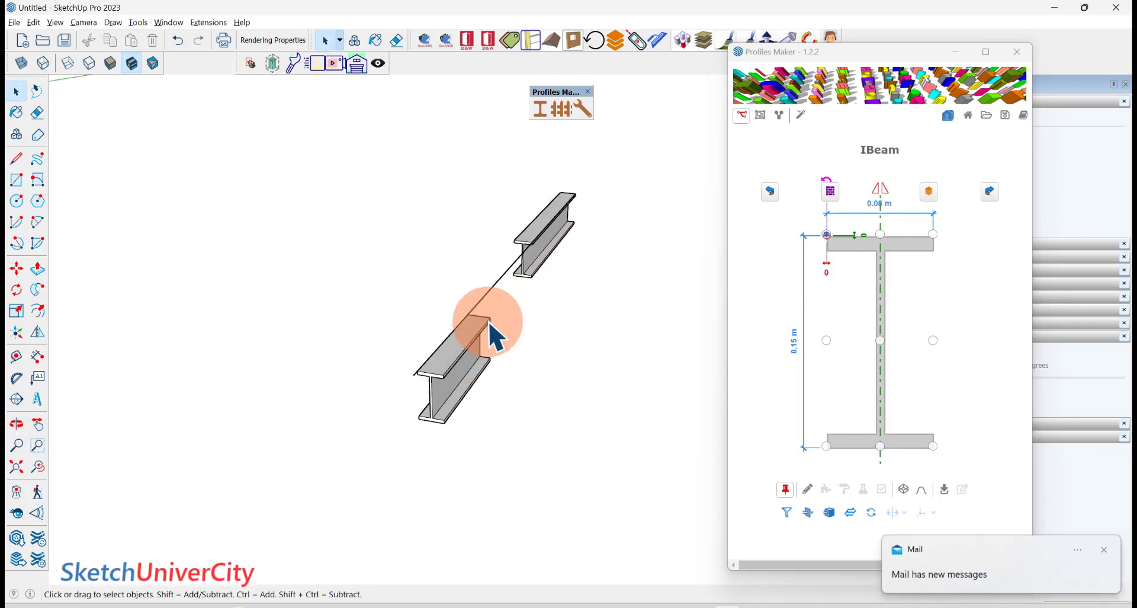
middle_drag(541, 282, 490, 333)
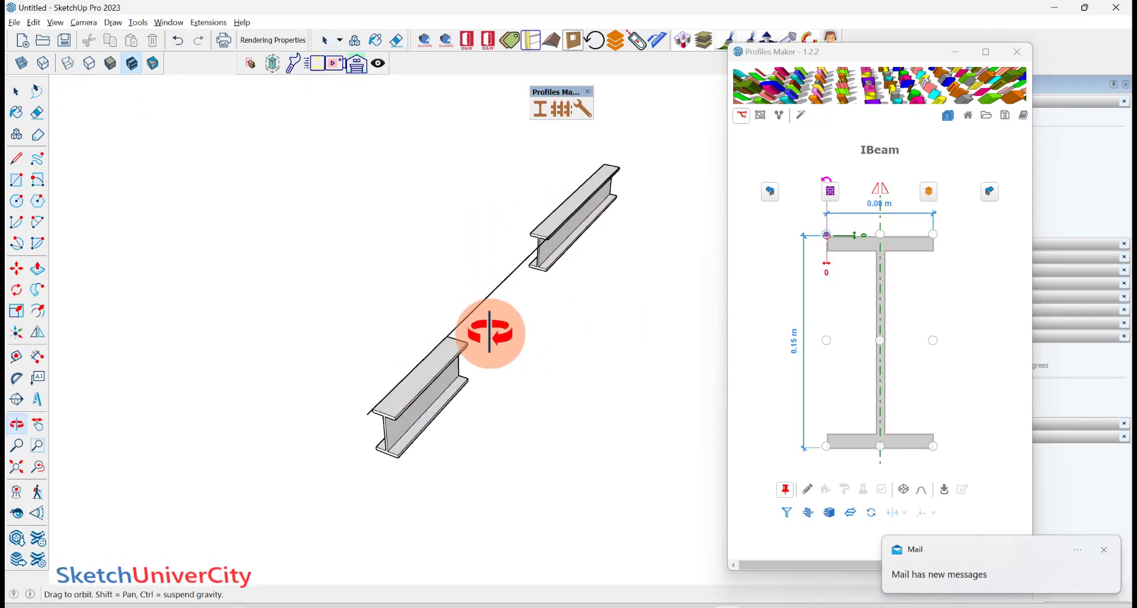
click(548, 281)
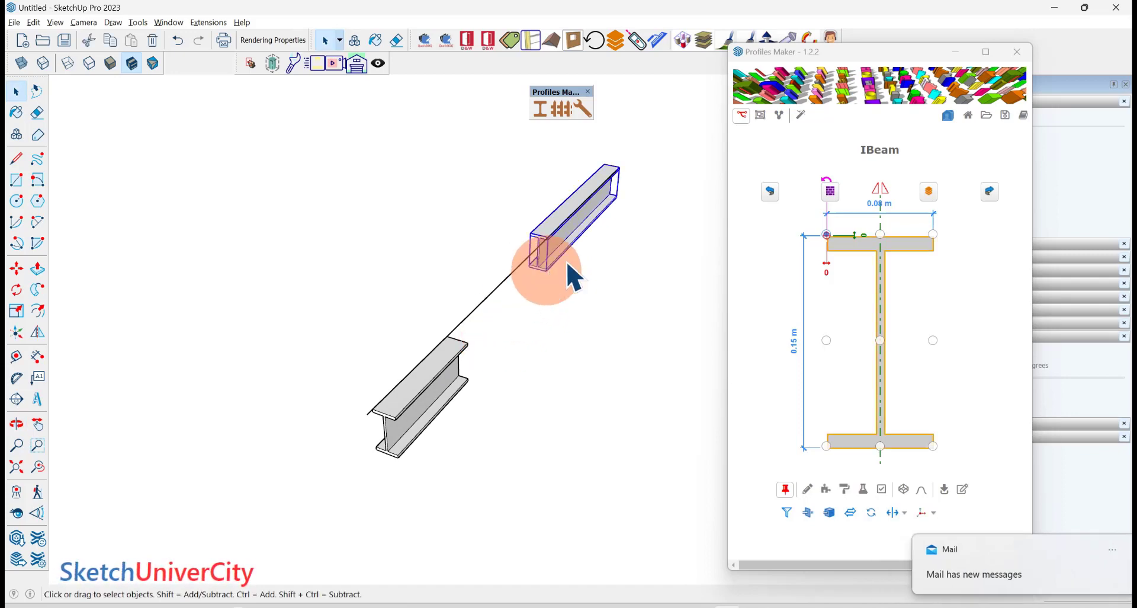
click(770, 191)
mouse_move(654, 277)
middle_down()
mouse_move(533, 305)
mouse_move(564, 300)
middle_up()
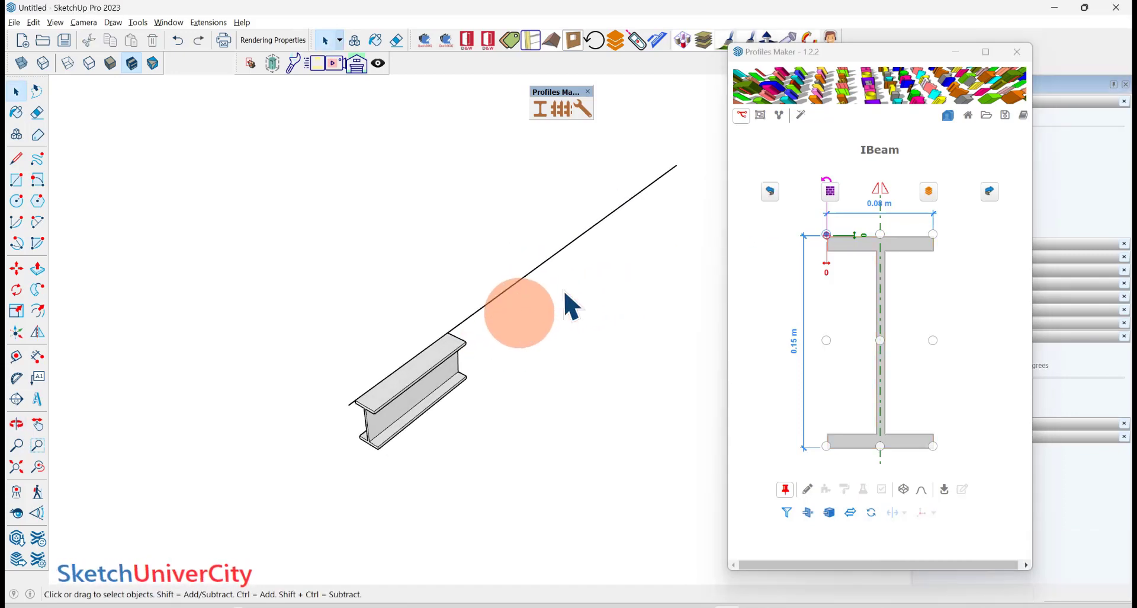
- Sweep a mirrored I-beam from the line's upper end back along it, then orbit to view both beams
click(807, 488)
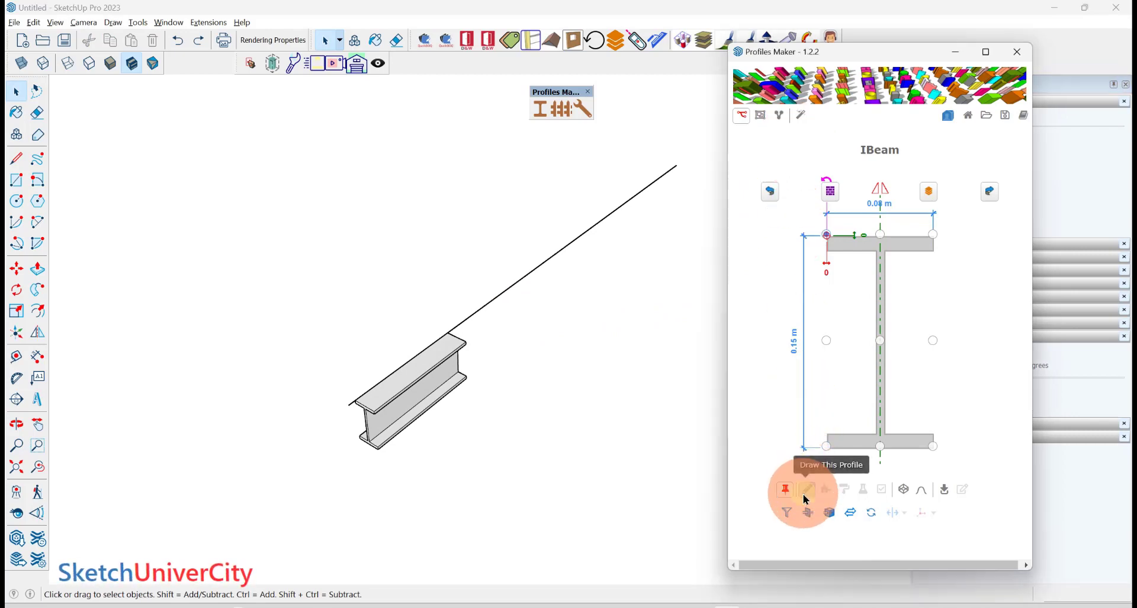
click(674, 168)
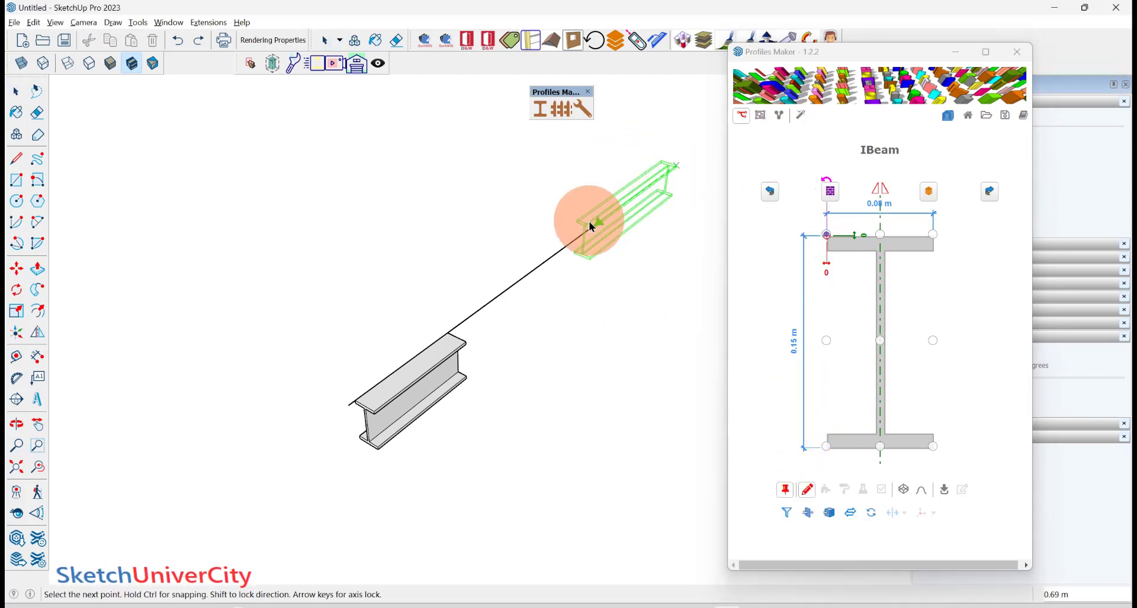
click(880, 196)
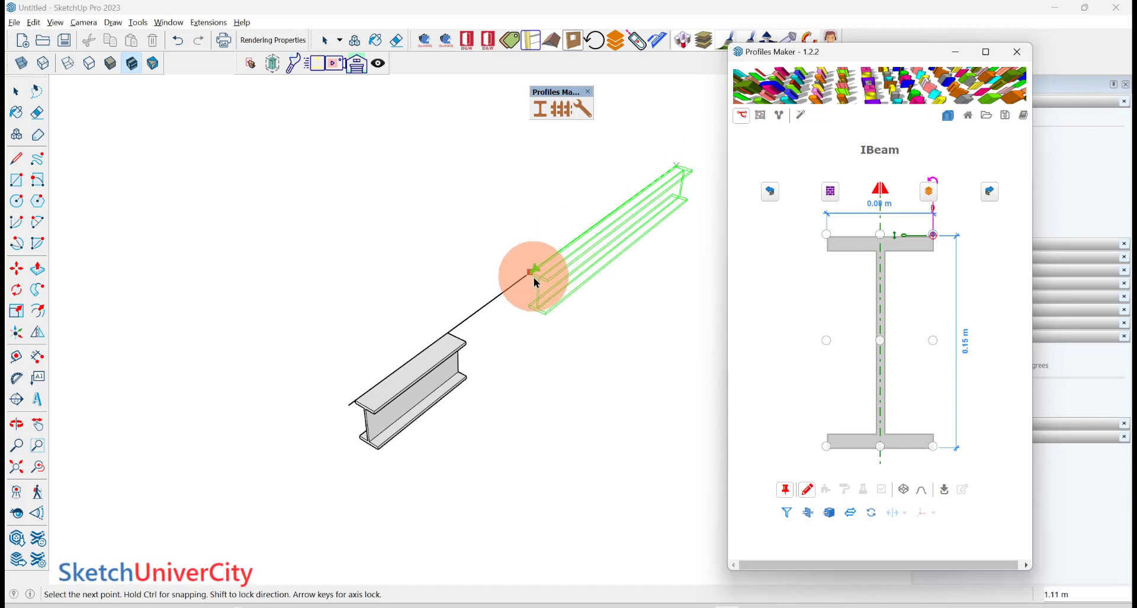
click(584, 236)
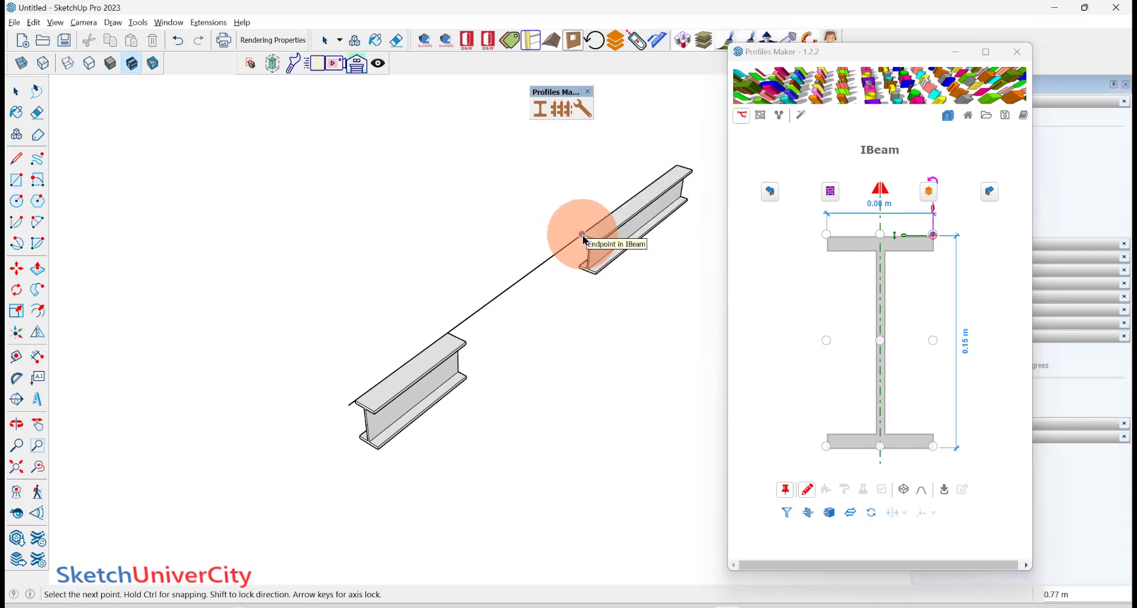
mouse_move(540, 375)
middle_down()
mouse_move(699, 237)
mouse_move(566, 320)
middle_up()
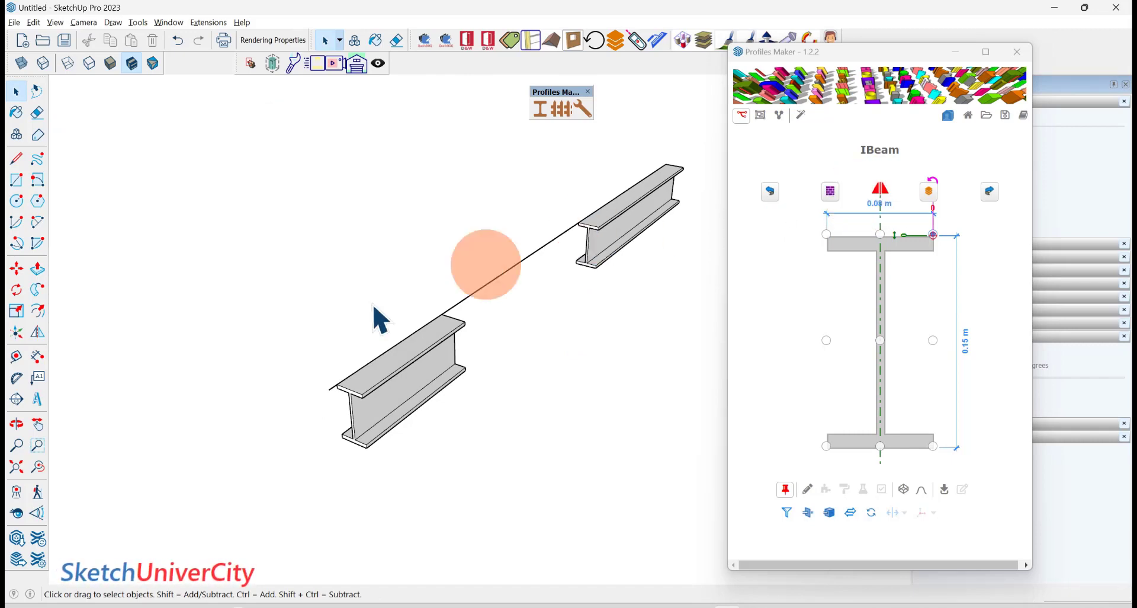
middle_drag(376, 318, 598, 319)
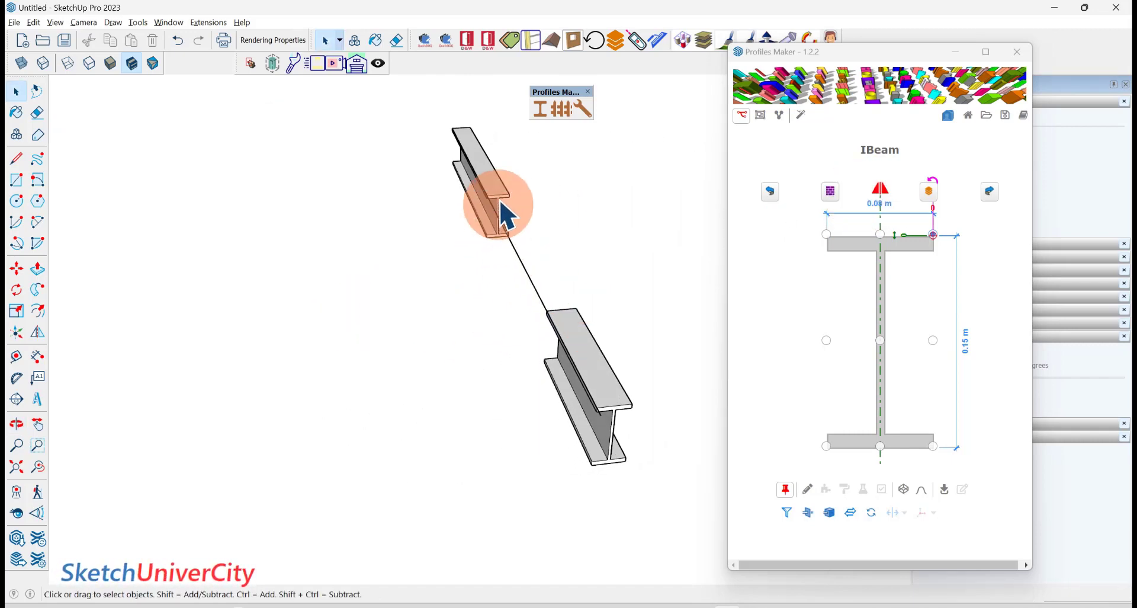
scroll(500, 207, up, 3)
mouse_move(529, 252)
middle_down()
mouse_move(466, 223)
mouse_move(609, 254)
mouse_move(554, 263)
middle_up()
- Erase the old beams and sweep a top-right-anchored I-beam from the line's lower end
key(e)
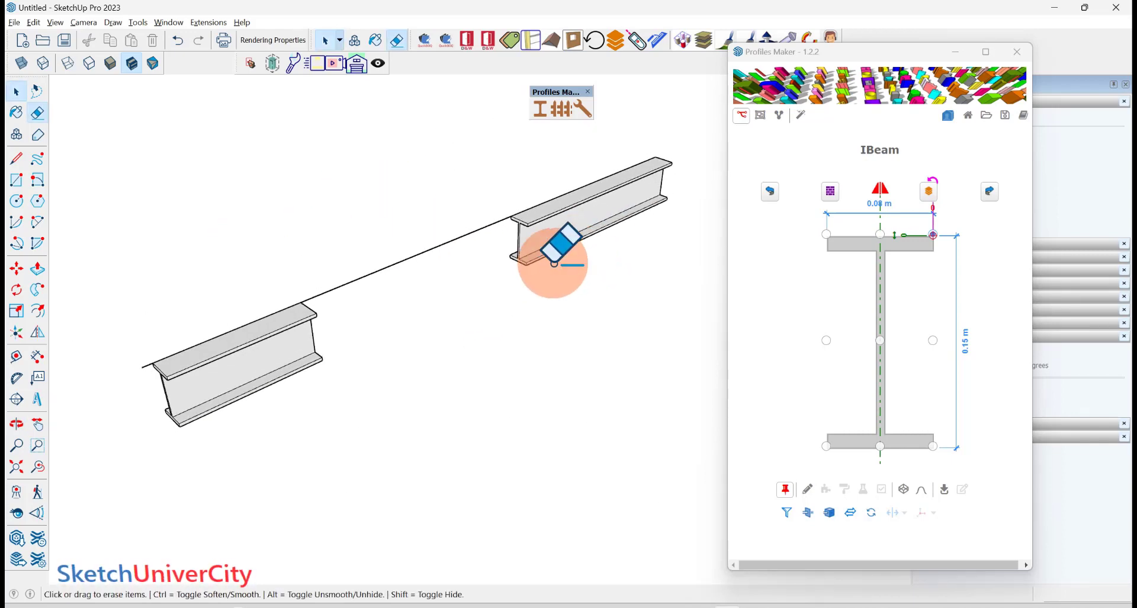
drag(542, 256, 499, 295)
key(ctrl+z)
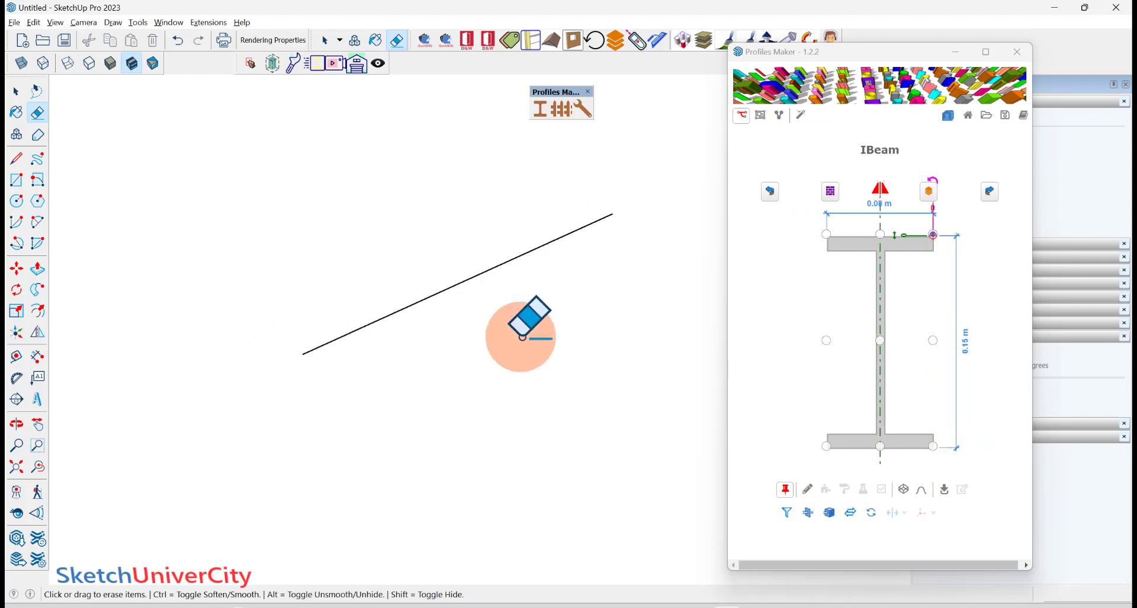
click(933, 235)
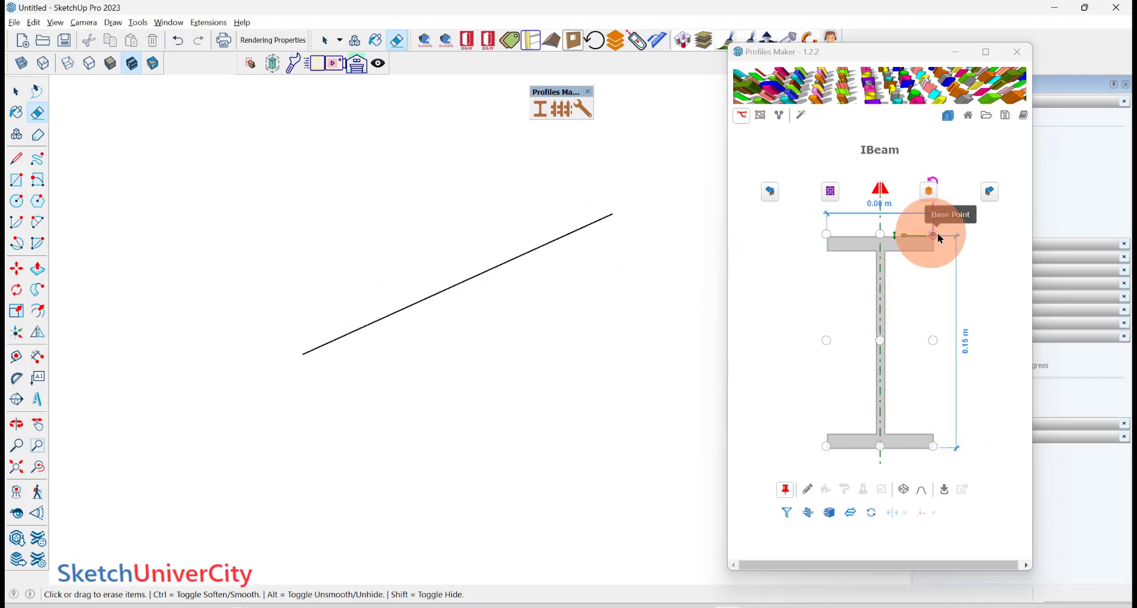
click(807, 489)
drag(305, 354, 405, 318)
scroll(406, 323, up, 4)
mouse_move(406, 323)
middle_down()
mouse_move(549, 252)
mouse_move(495, 286)
middle_up()
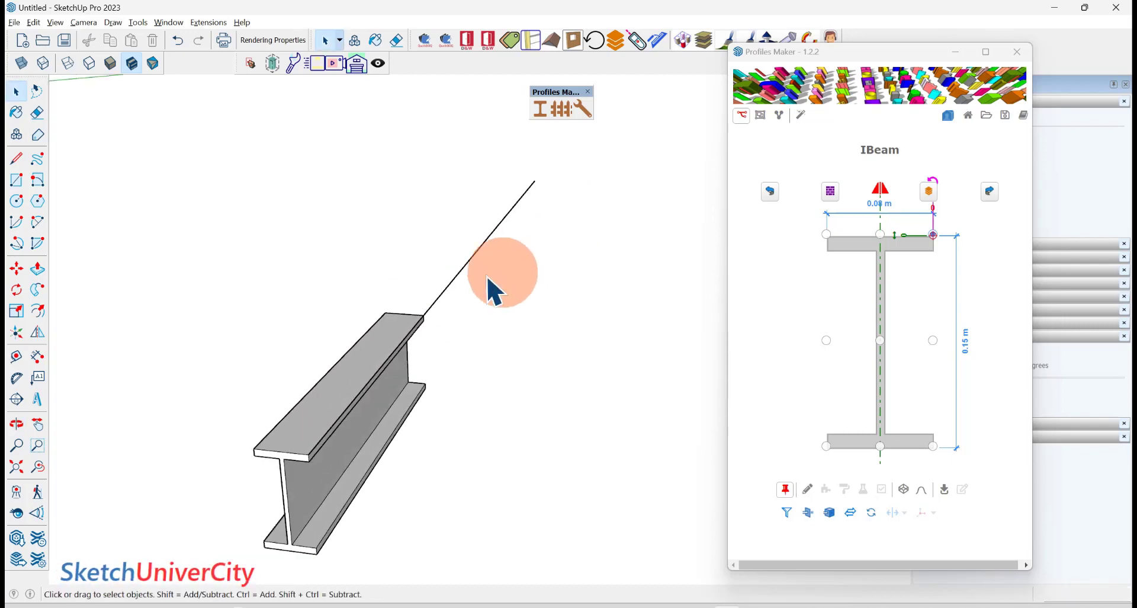
- Sweep a second section from the first beam's end with the anchor at top-left
click(802, 491)
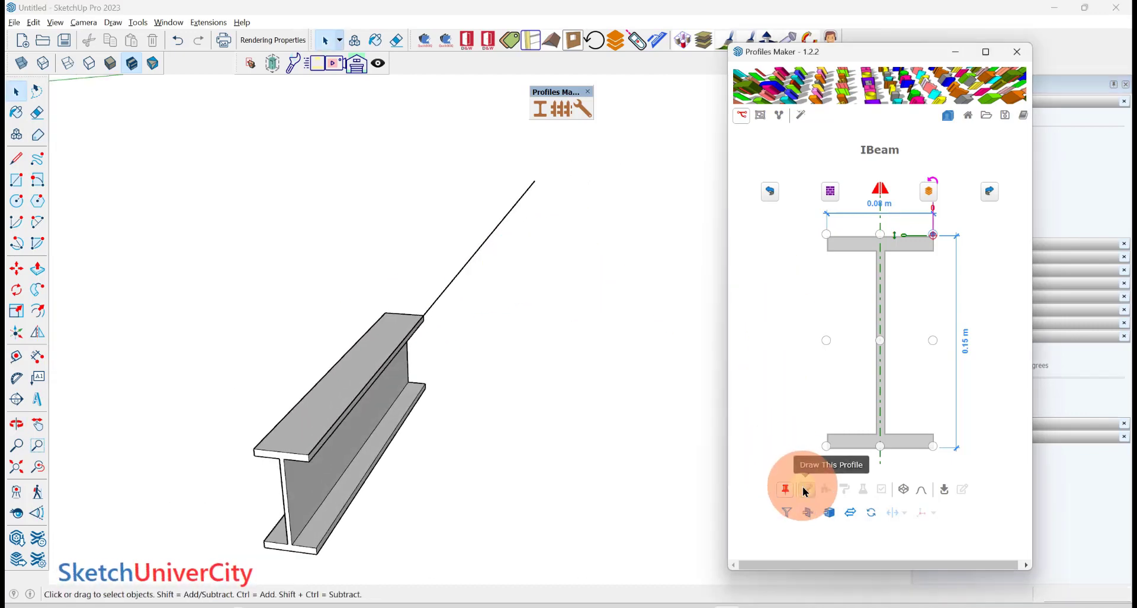
middle_drag(485, 385, 447, 442)
click(592, 182)
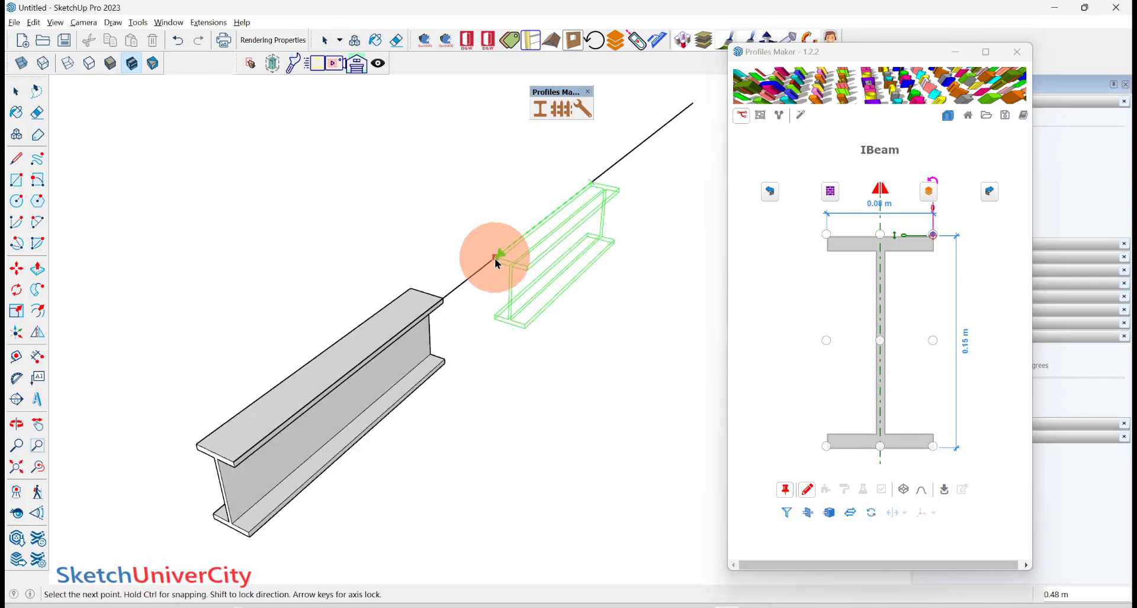
click(879, 192)
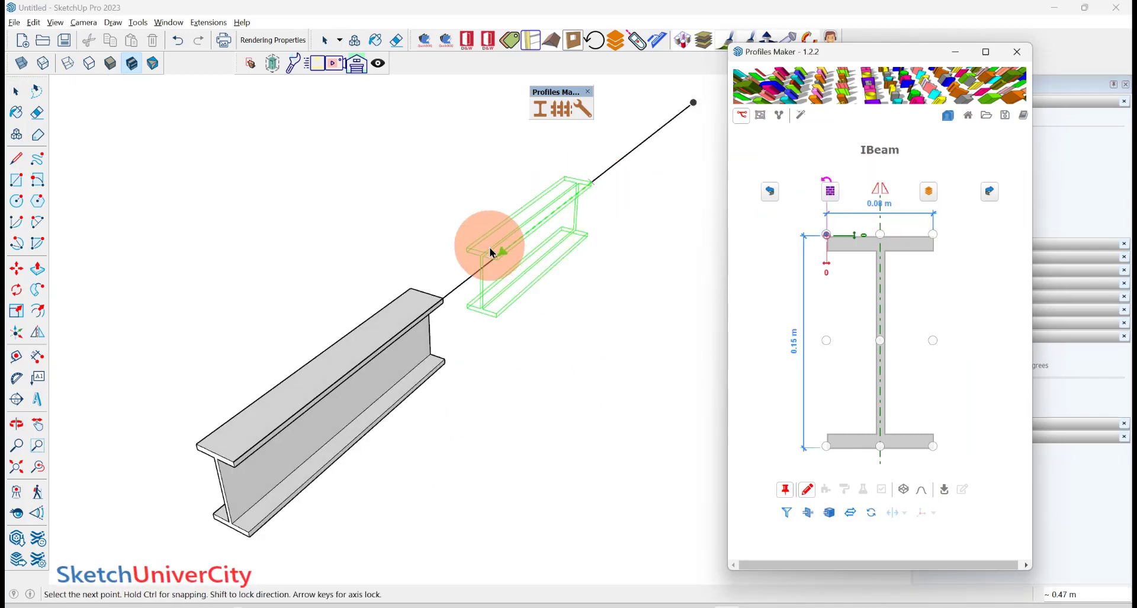
click(440, 293)
mouse_move(566, 351)
middle_down()
mouse_move(401, 246)
mouse_move(507, 331)
middle_up()
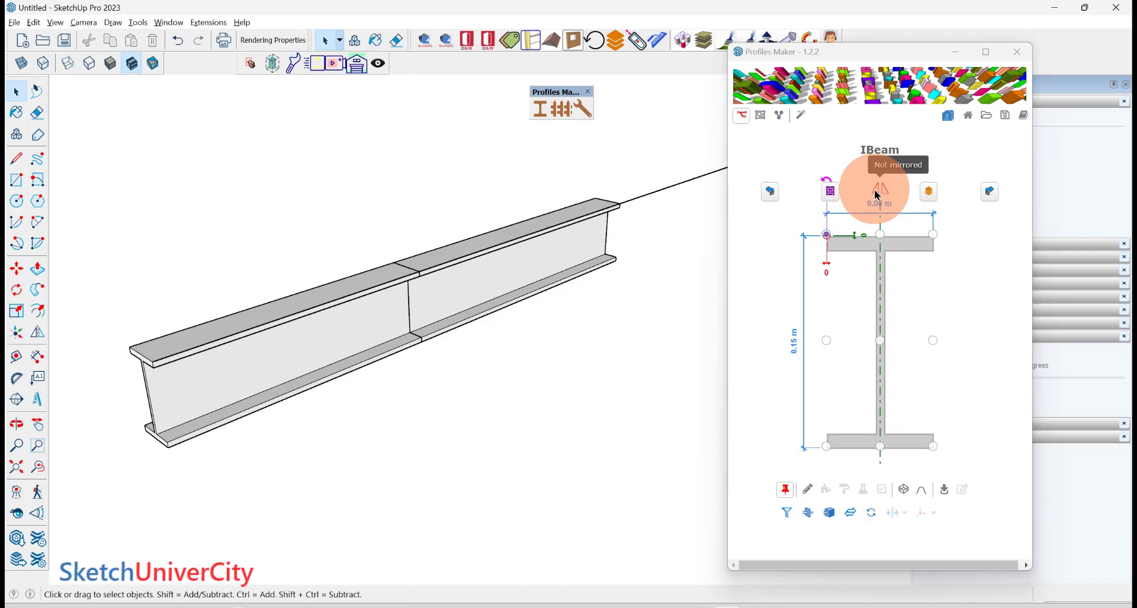
mouse_move(508, 338)
middle_down()
mouse_move(424, 338)
mouse_move(316, 393)
middle_up()
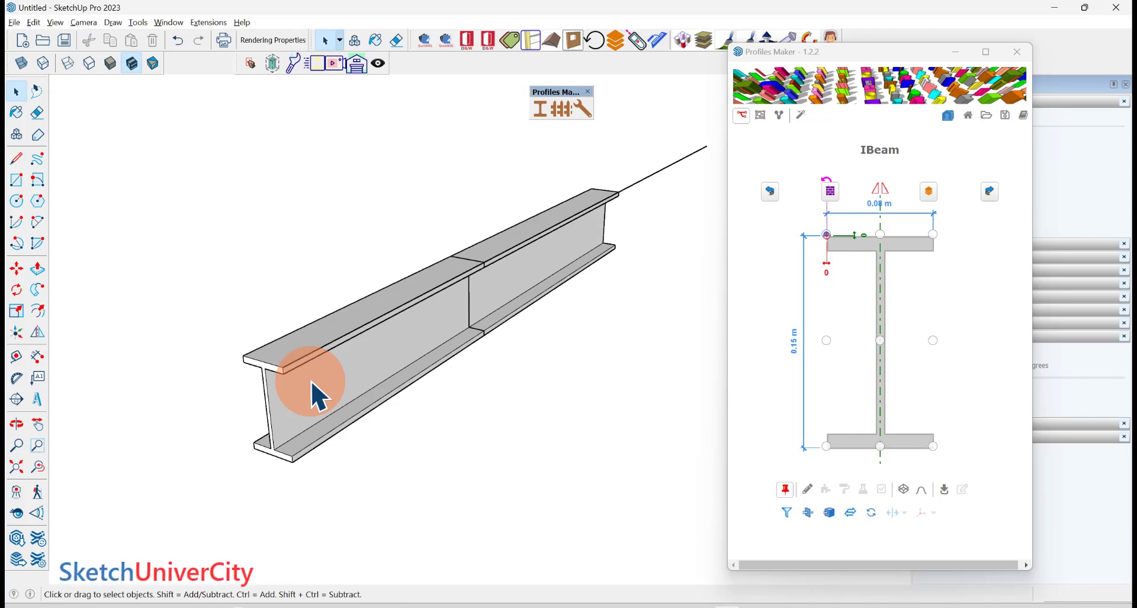
- Delete the near beam section and undo the remaining I-beams, leaving the bare line
click(312, 383)
key(Delete)
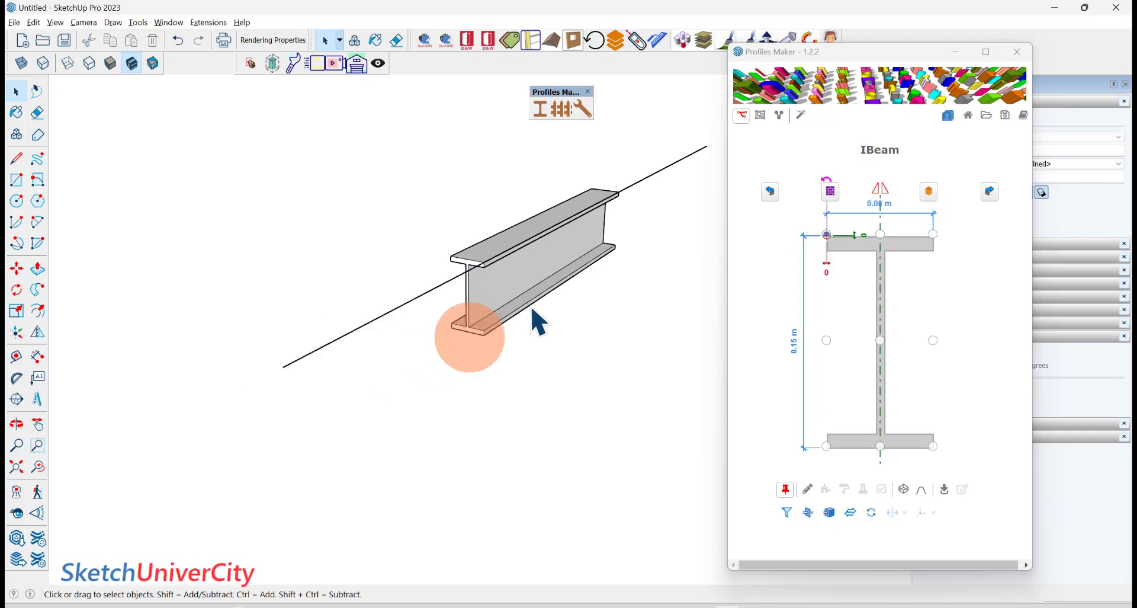
click(770, 191)
click(770, 191)
click(770, 191)
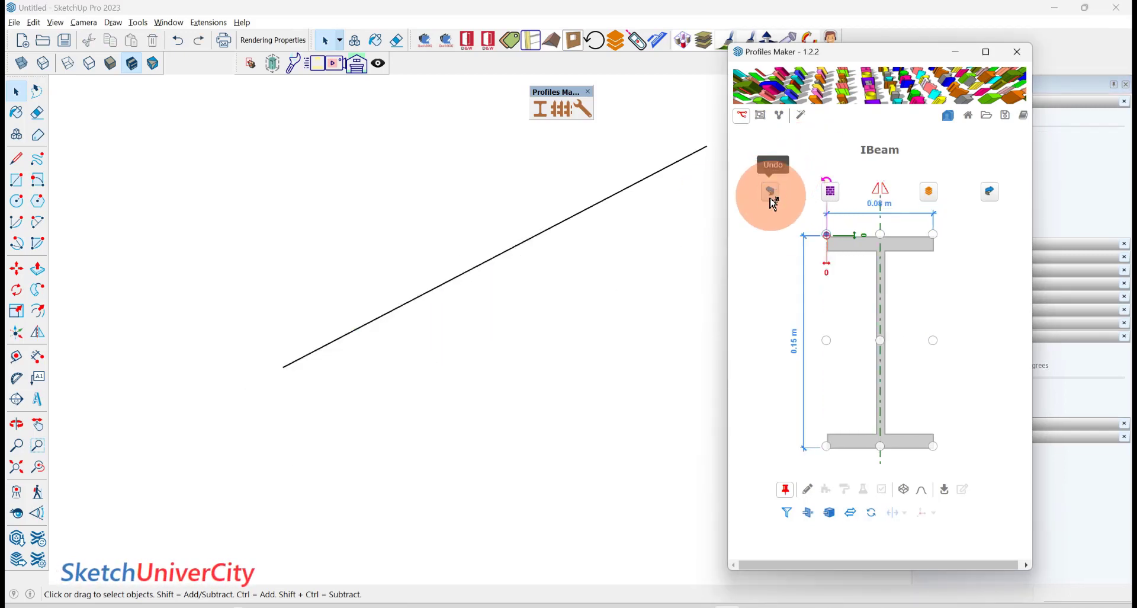
- Anchor the profile at its centre and start a new sweep from the line's lower end
click(881, 346)
mouse_move(667, 367)
middle_down()
mouse_move(563, 370)
mouse_move(563, 305)
mouse_move(549, 294)
middle_up()
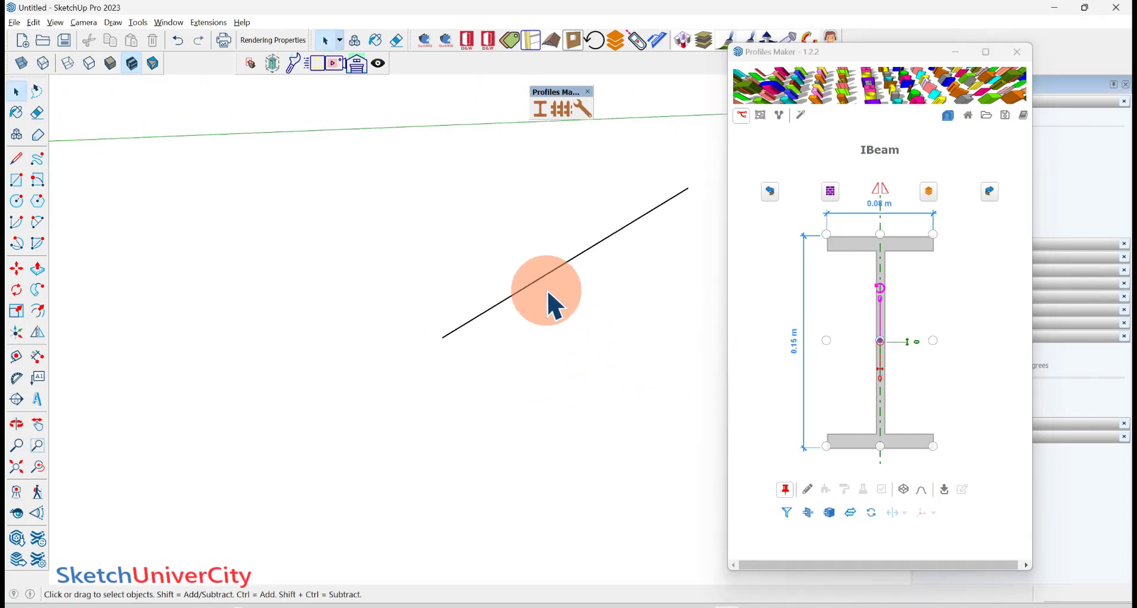
click(807, 489)
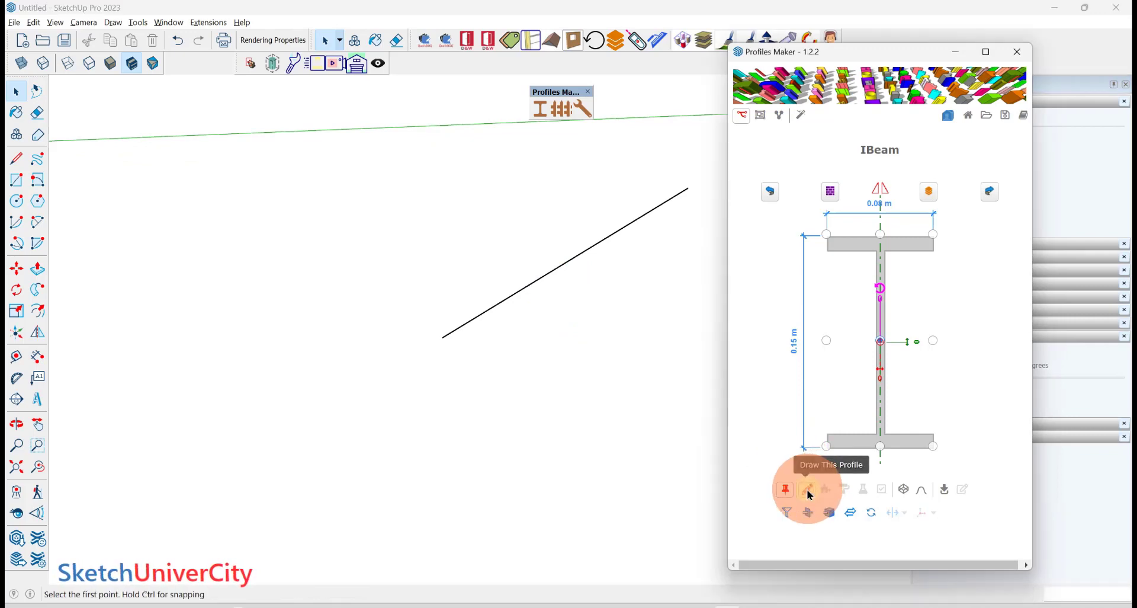
click(443, 338)
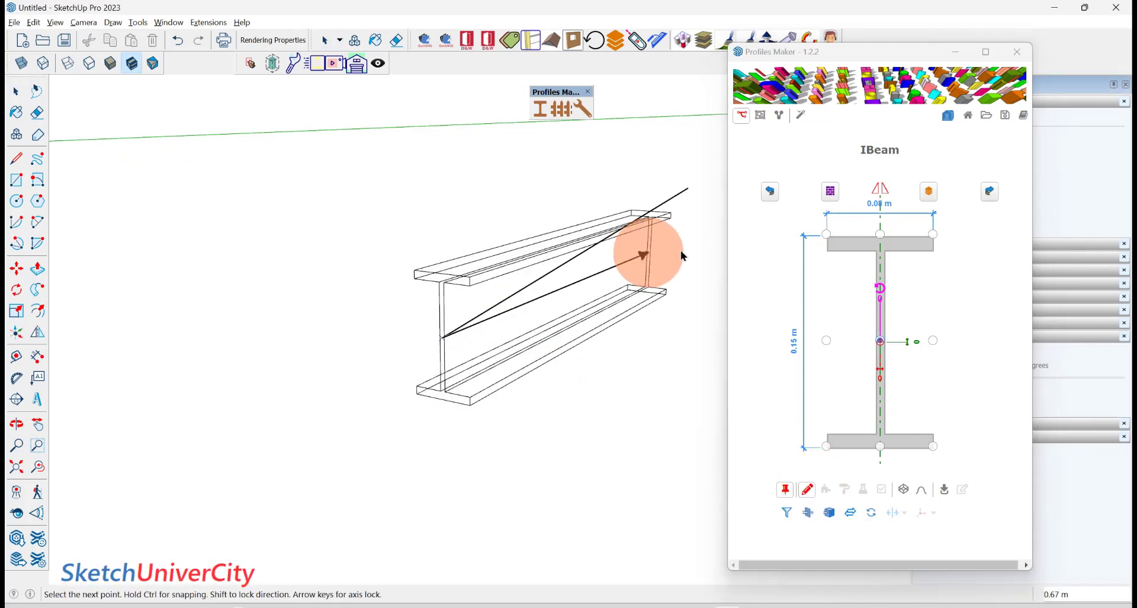
click(881, 298)
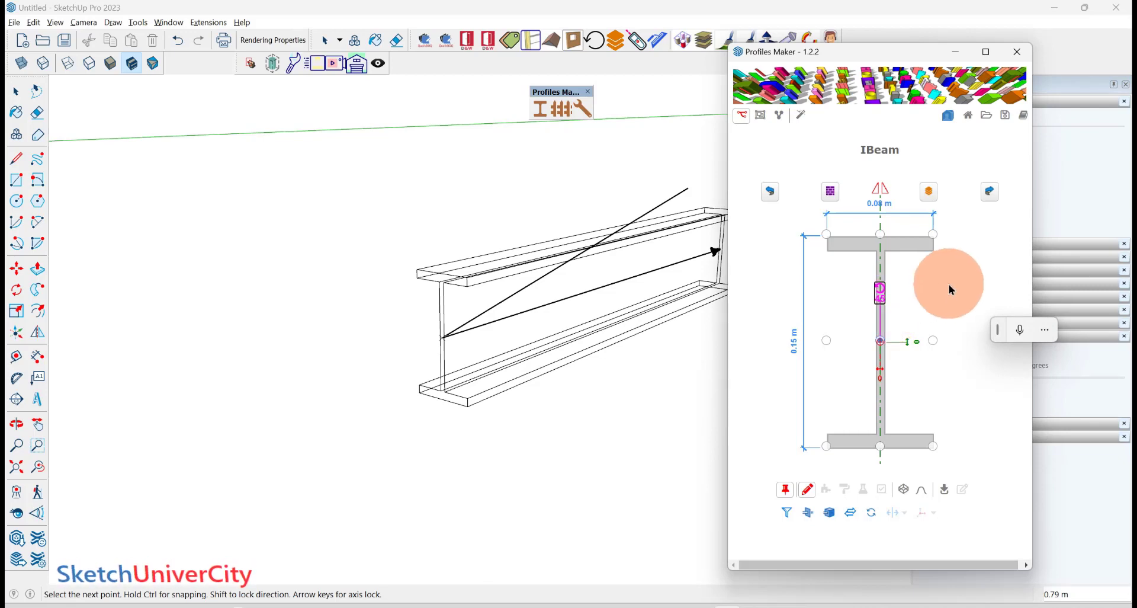
- Rotate the centre-anchored IBeam profile to -45° and finish the sweep at the line's end
key(Return)
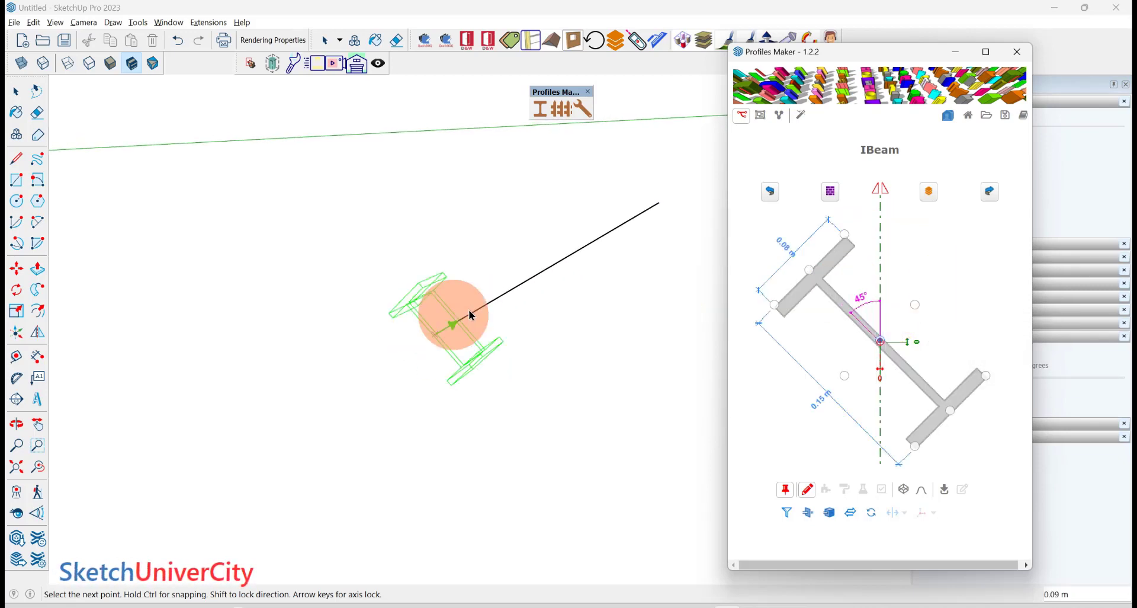
middle_drag(499, 297, 541, 297)
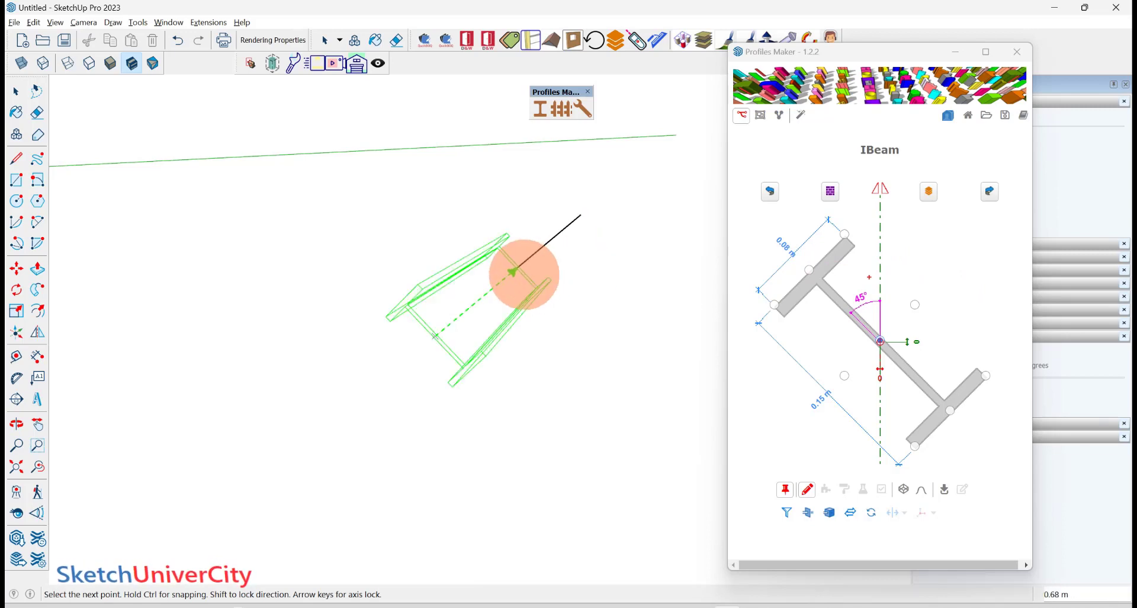
drag(963, 298, 742, 360)
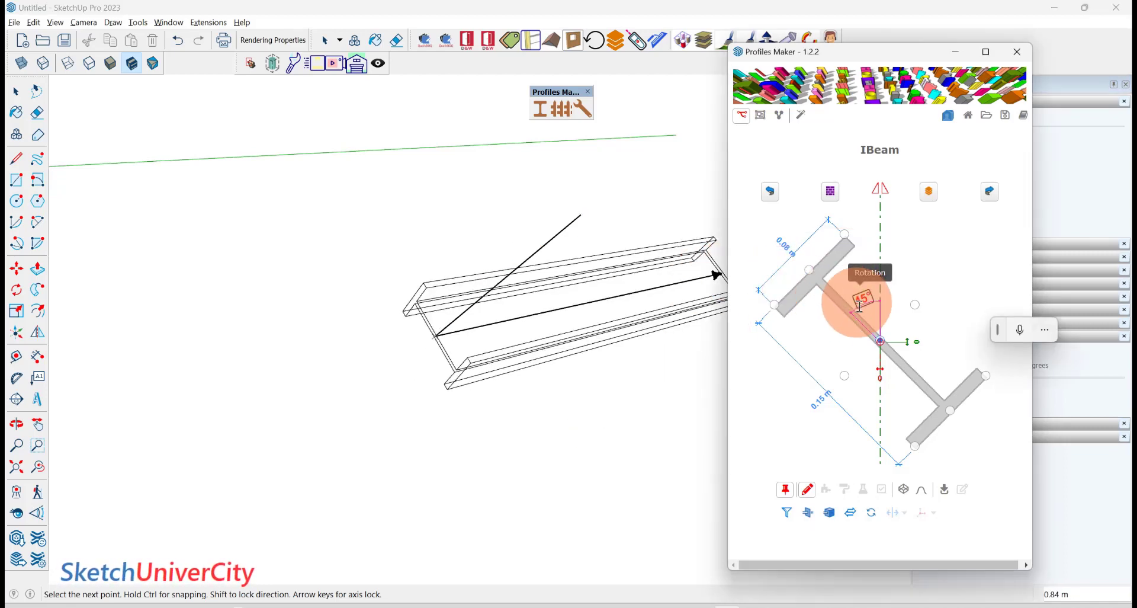
drag(868, 317, 533, 277)
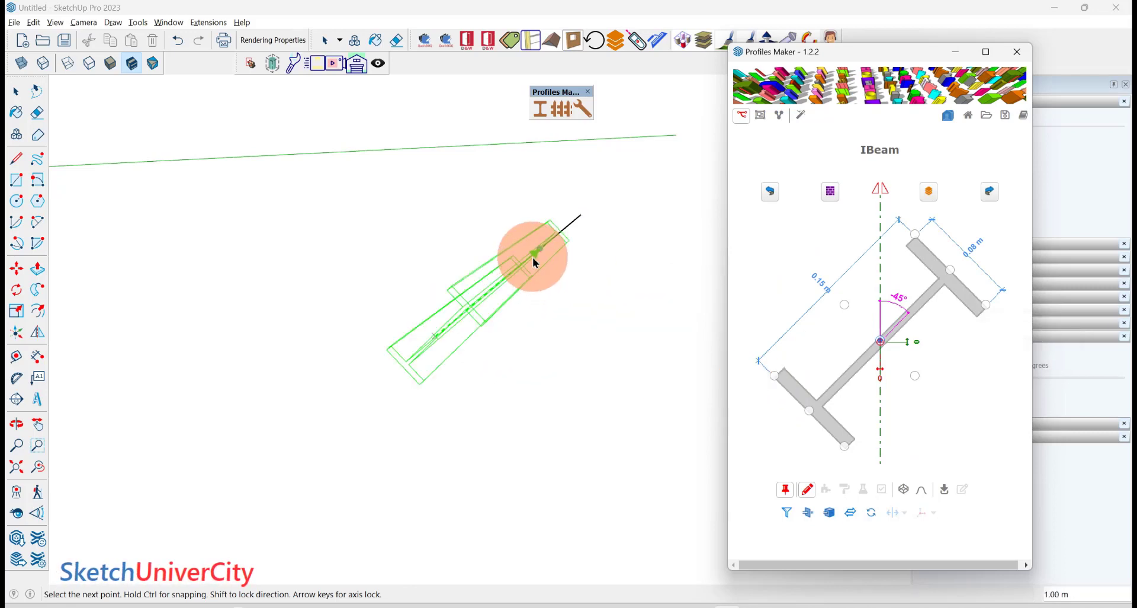
middle_drag(533, 261, 540, 273)
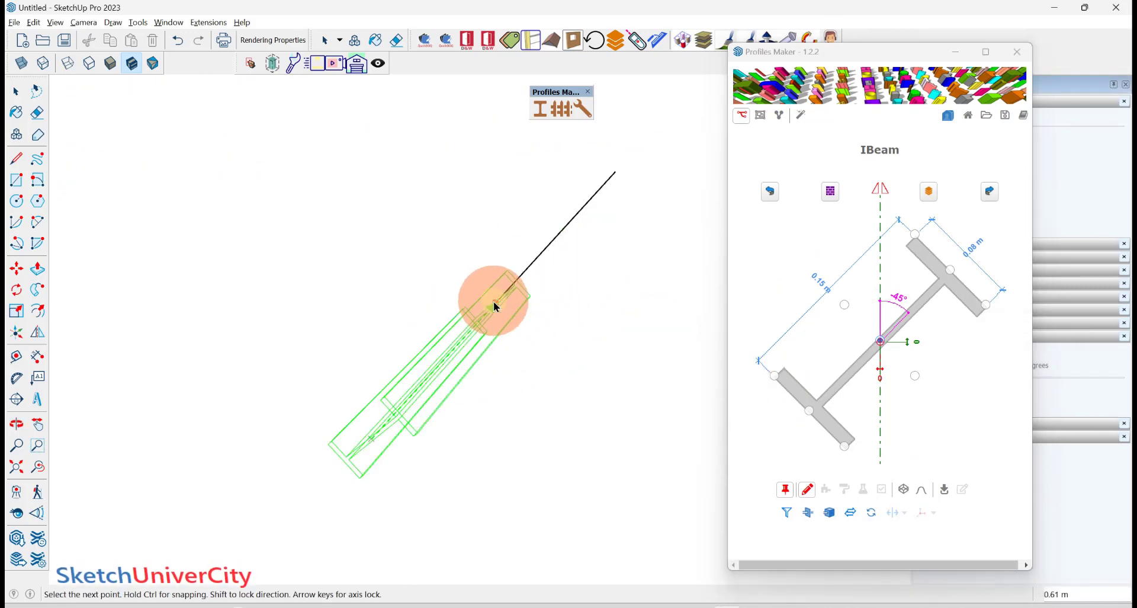
click(496, 306)
mouse_move(496, 306)
middle_down()
mouse_move(536, 301)
mouse_move(531, 249)
mouse_move(503, 234)
mouse_move(444, 290)
mouse_move(385, 316)
middle_up()
click(882, 340)
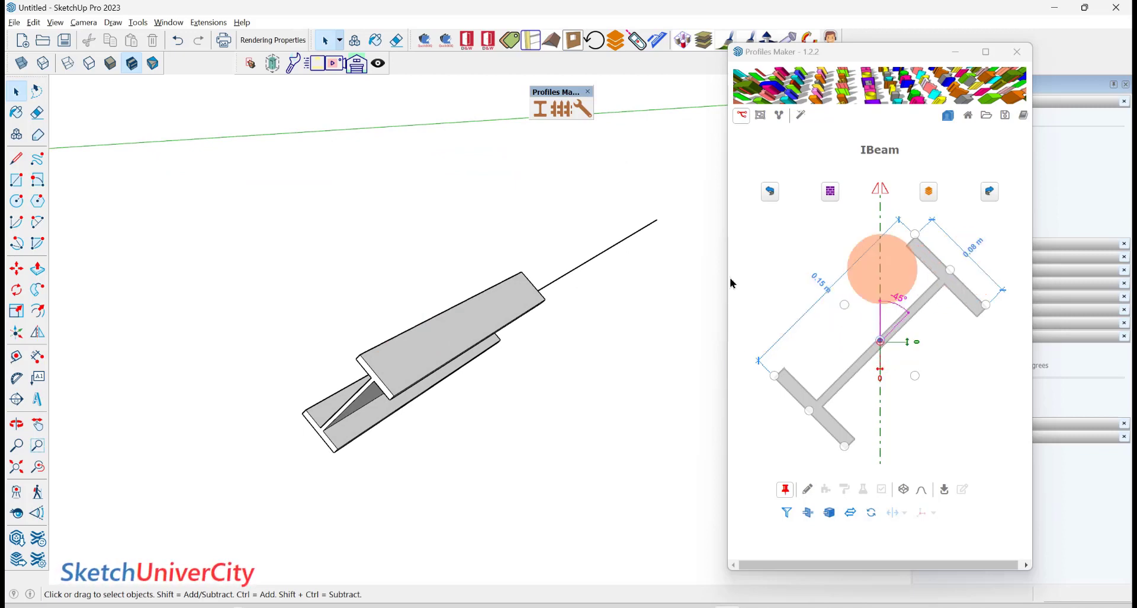
mouse_move(546, 293)
middle_down()
mouse_move(665, 285)
mouse_move(554, 250)
mouse_move(507, 285)
mouse_move(500, 339)
mouse_move(605, 340)
mouse_move(435, 321)
mouse_move(482, 323)
mouse_move(501, 341)
middle_up()
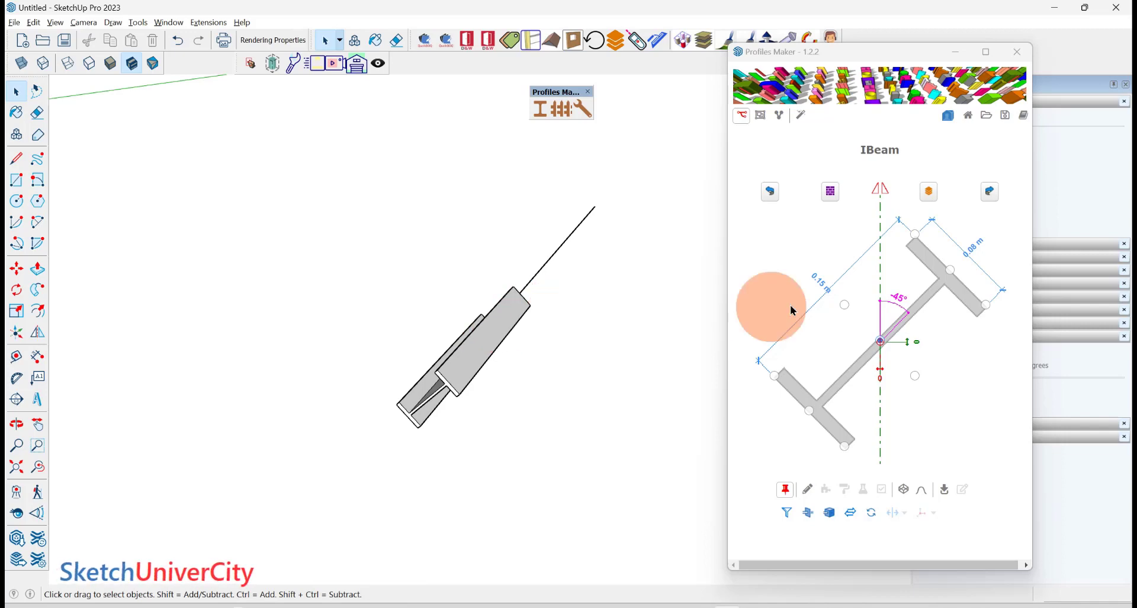
- Reset the IBeam profile's rotation so it stands upright again
click(895, 299)
text(45)
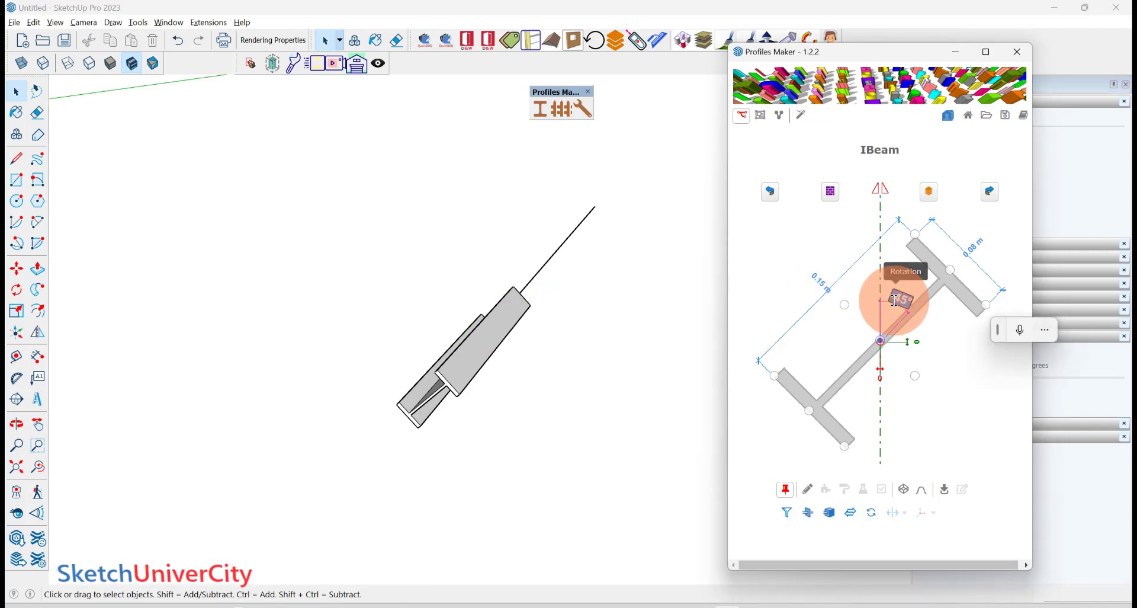
key(Return)
click(963, 408)
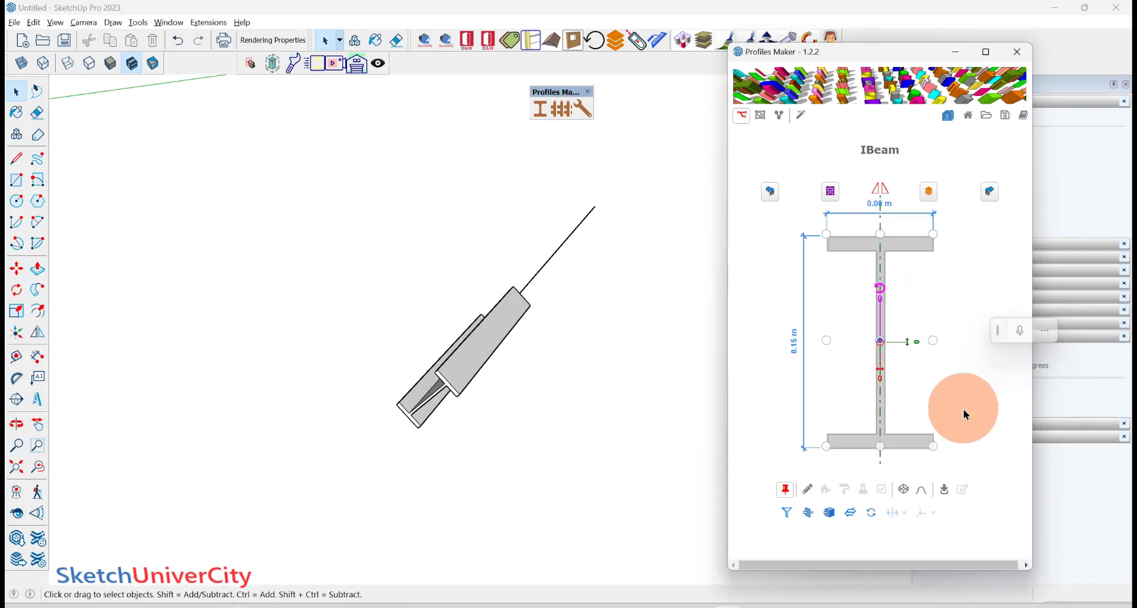
- Undo the rotated I-beam sweep, leaving only the bare path line
click(579, 354)
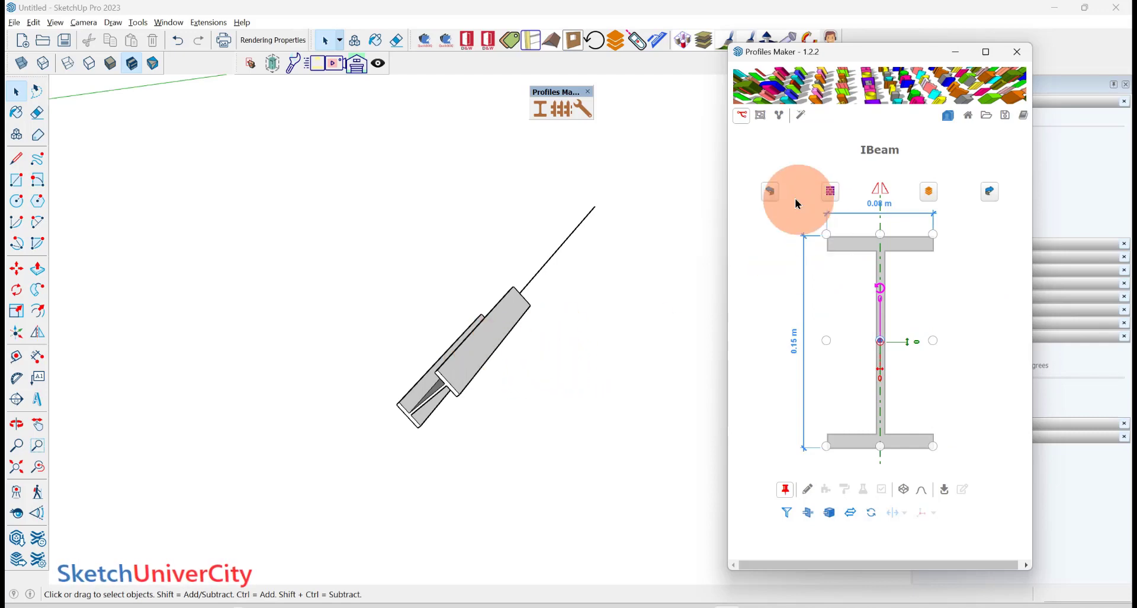
click(770, 191)
mouse_move(677, 336)
middle_down()
mouse_move(609, 304)
mouse_move(614, 330)
middle_up()
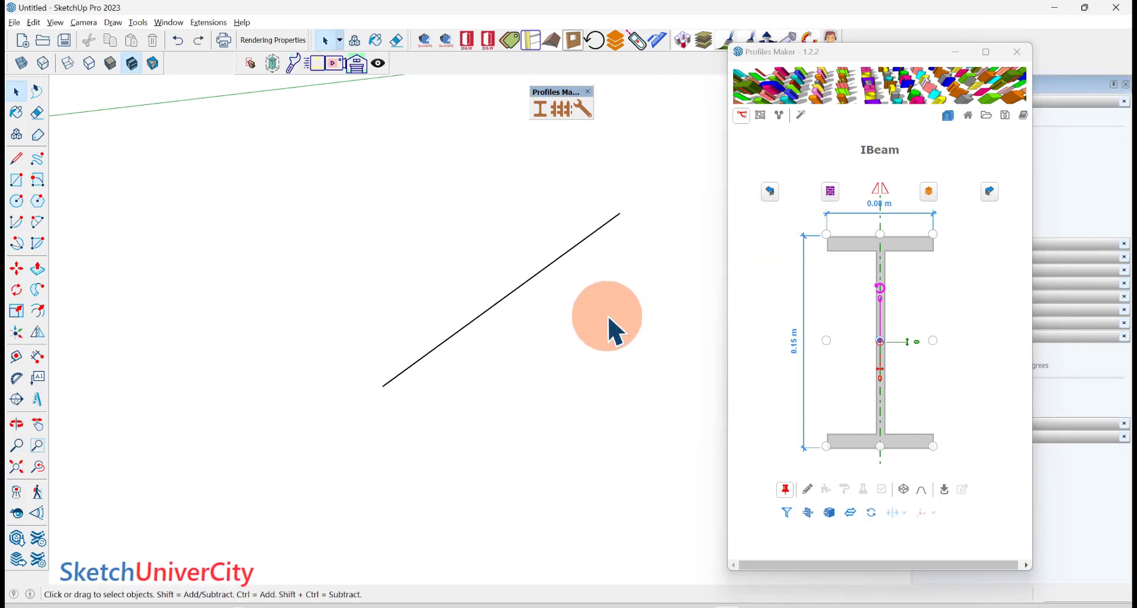
click(881, 341)
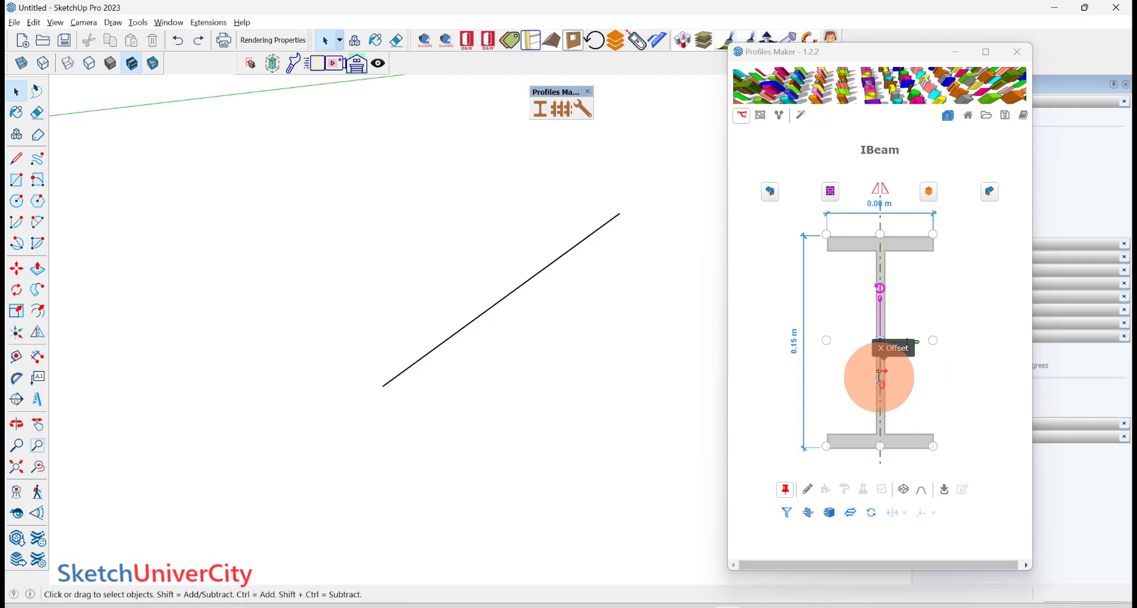
middle_drag(546, 310, 536, 335)
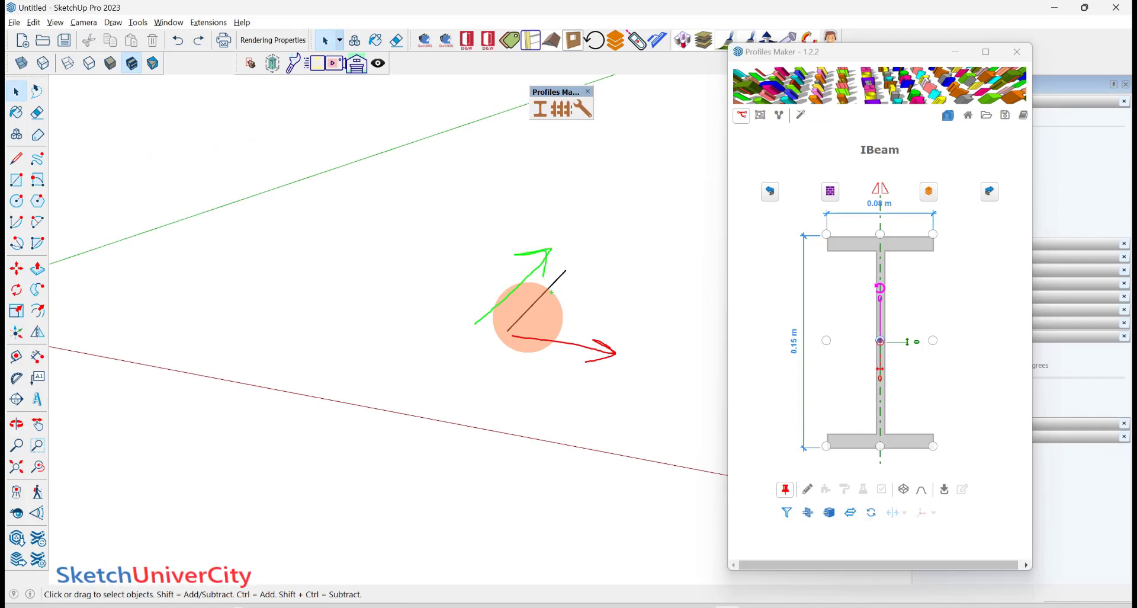
scroll(515, 335, up, 2)
- Move the IBeam profile's anchor from its centre to the top-left flange corner
scroll(517, 334, up, 3)
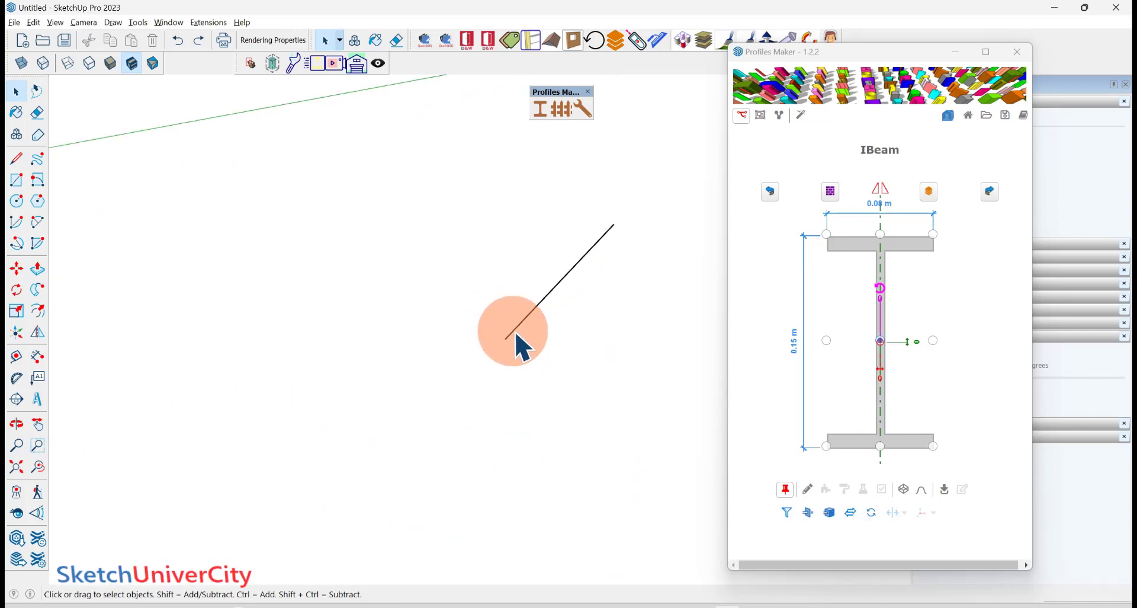
scroll(515, 341, up, 2)
scroll(516, 337, up, 1)
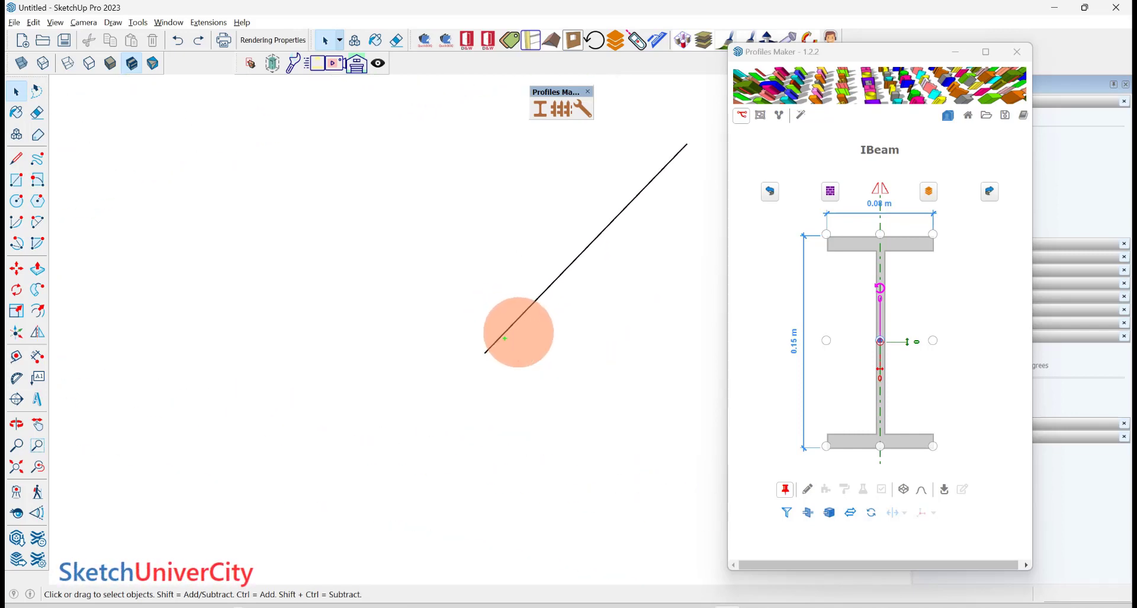
drag(561, 341, 561, 338)
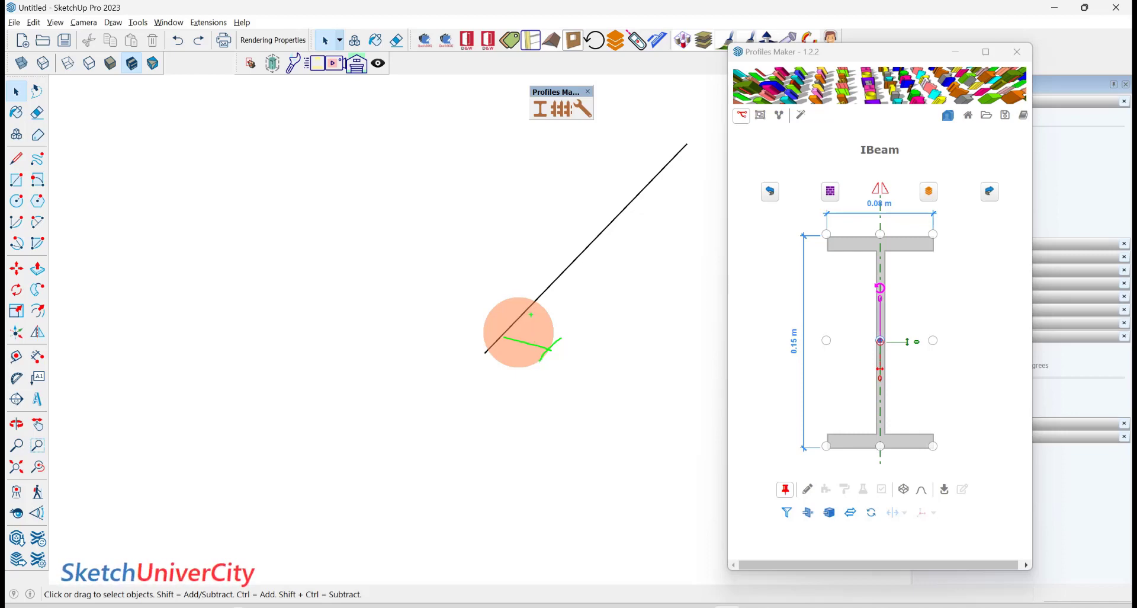
mouse_move(541, 314)
mouse_down()
mouse_move(545, 325)
mouse_move(576, 309)
mouse_up()
key(Escape)
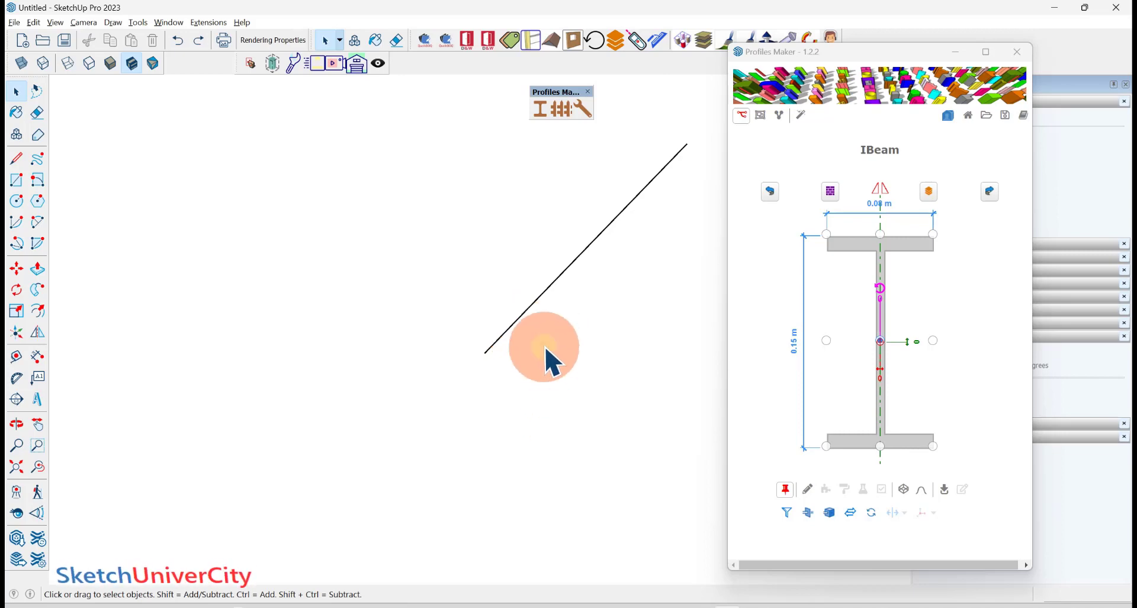
key(ctrl+2)
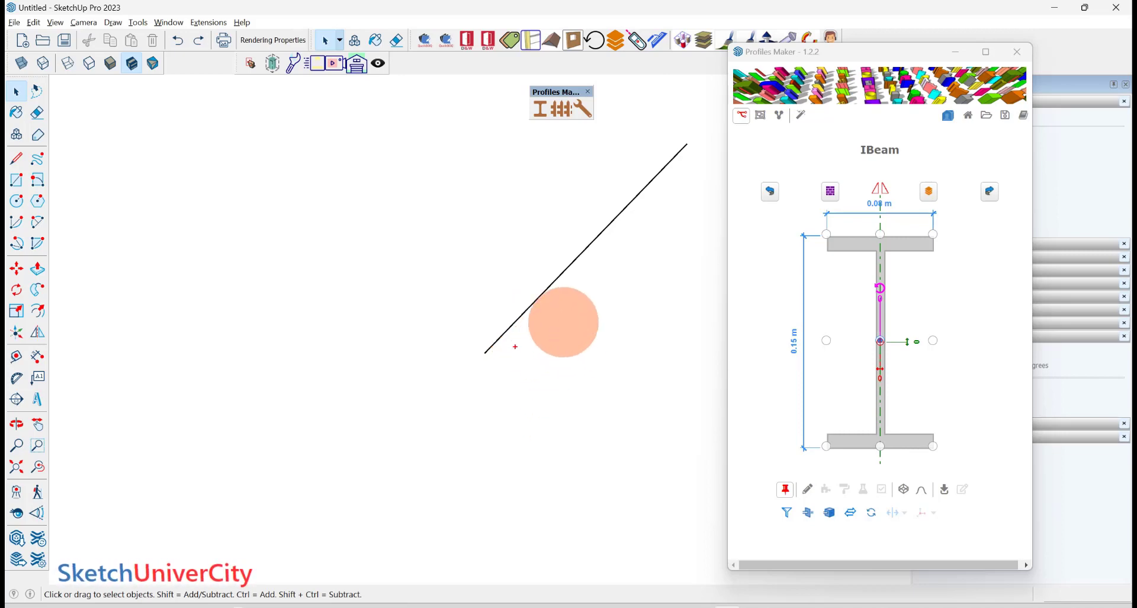
drag(507, 339, 558, 354)
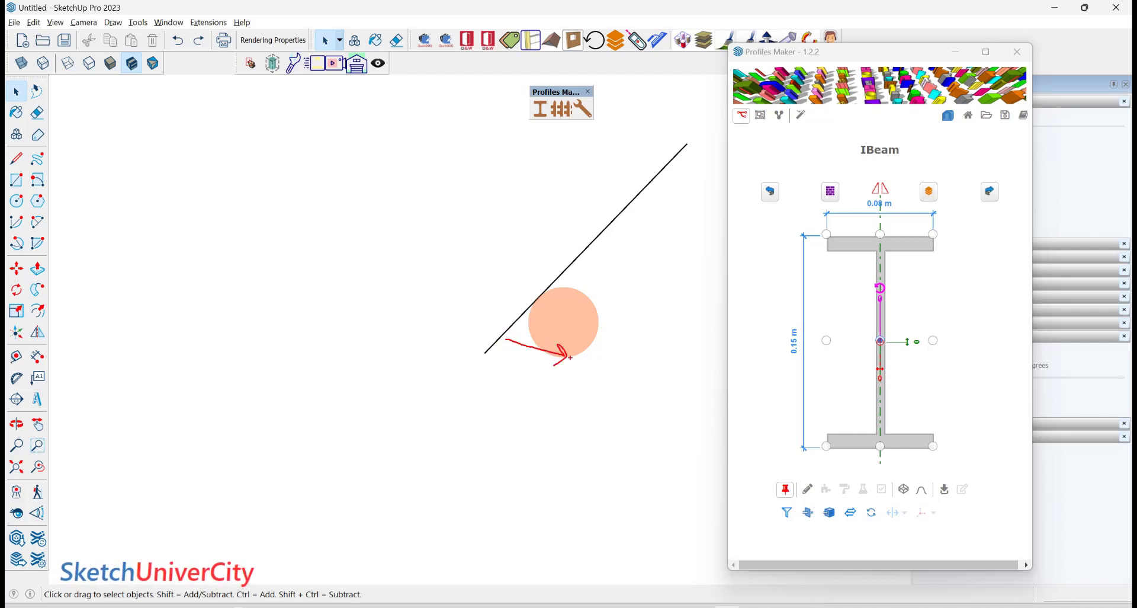
drag(567, 314, 573, 329)
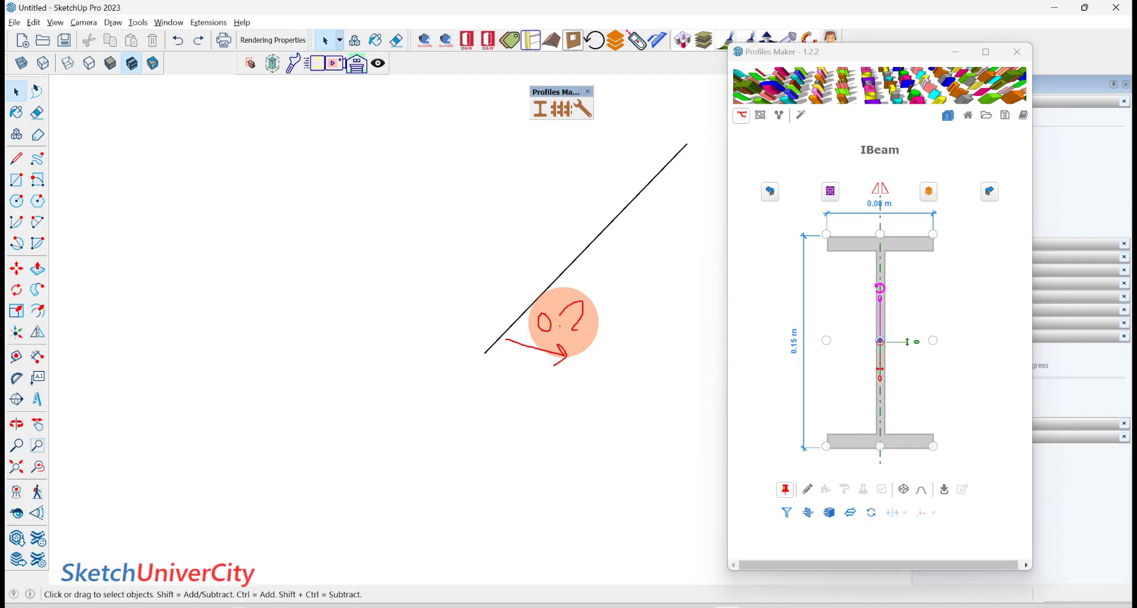
drag(827, 233, 815, 241)
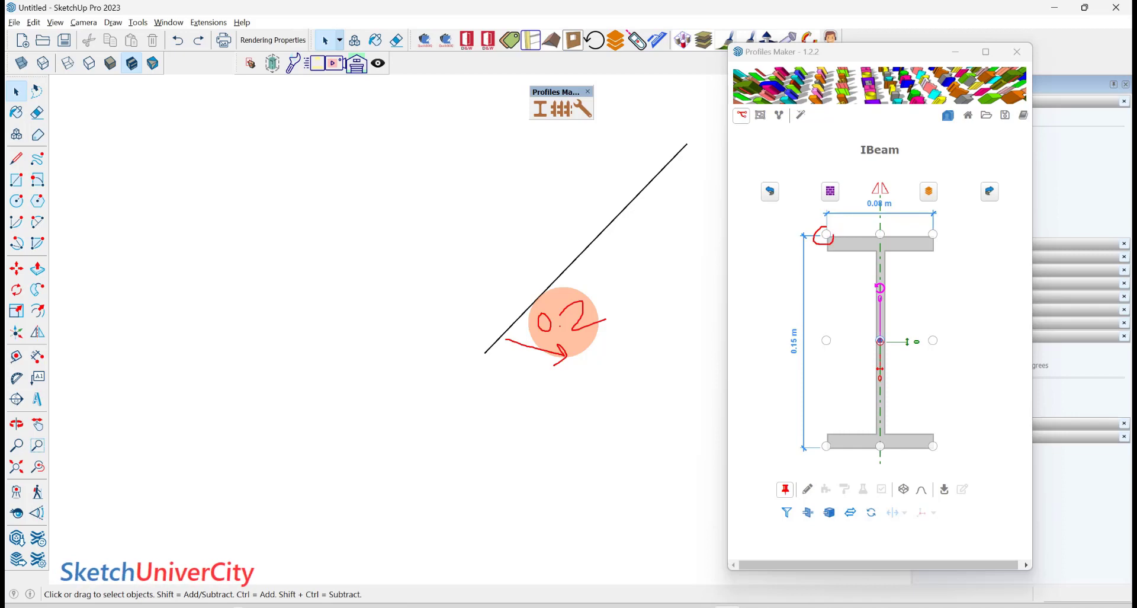
click(826, 235)
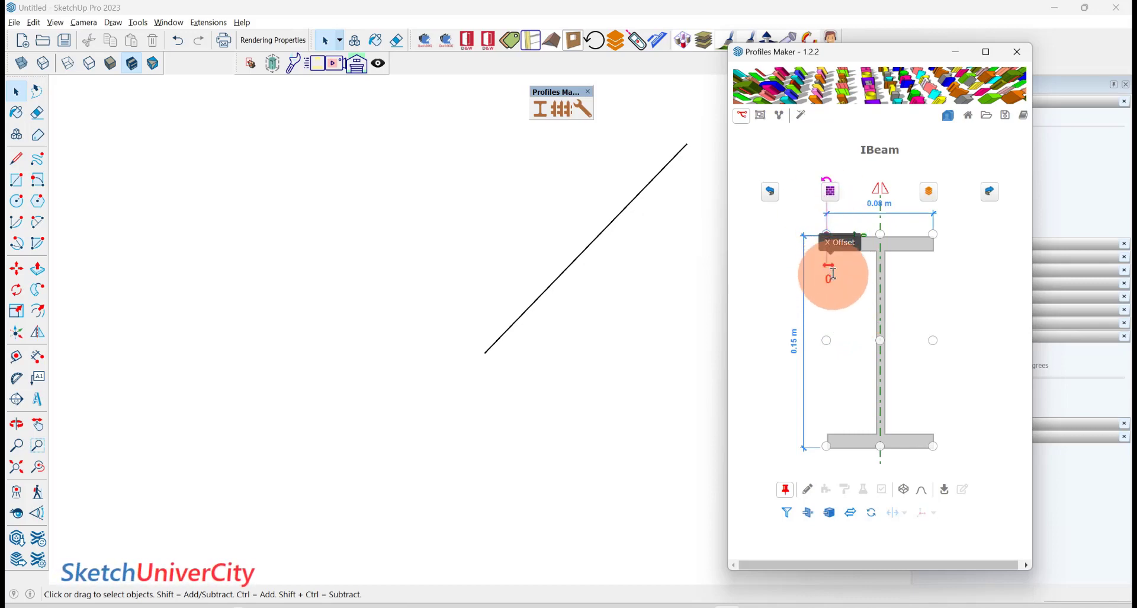
- Give the IBeam profile a 0.20 m horizontal X offset from its anchor
click(831, 277)
text(5)
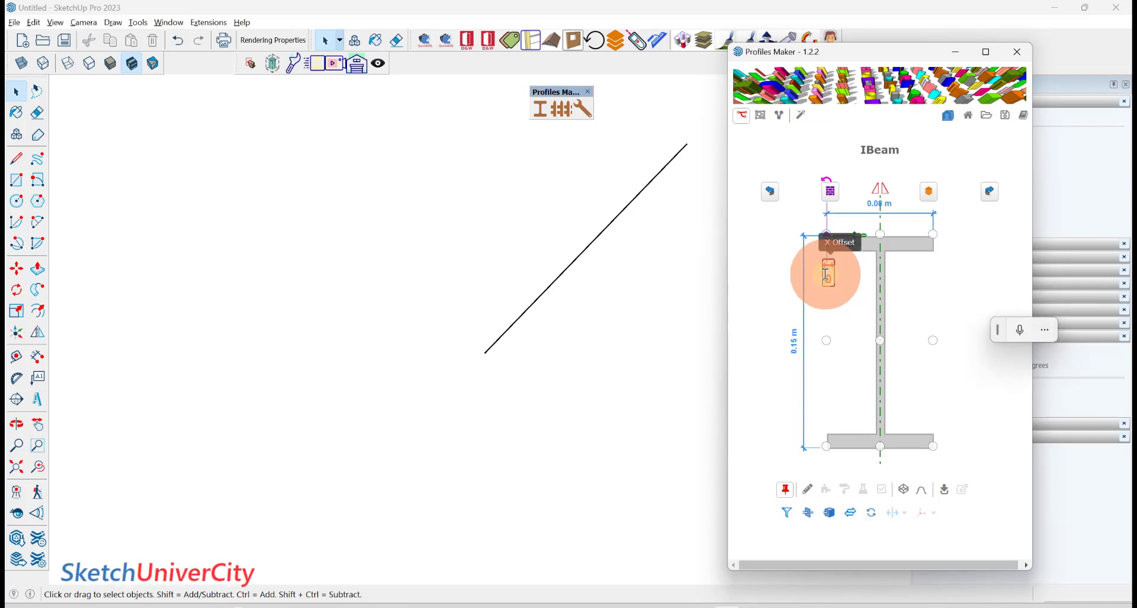
key(Return)
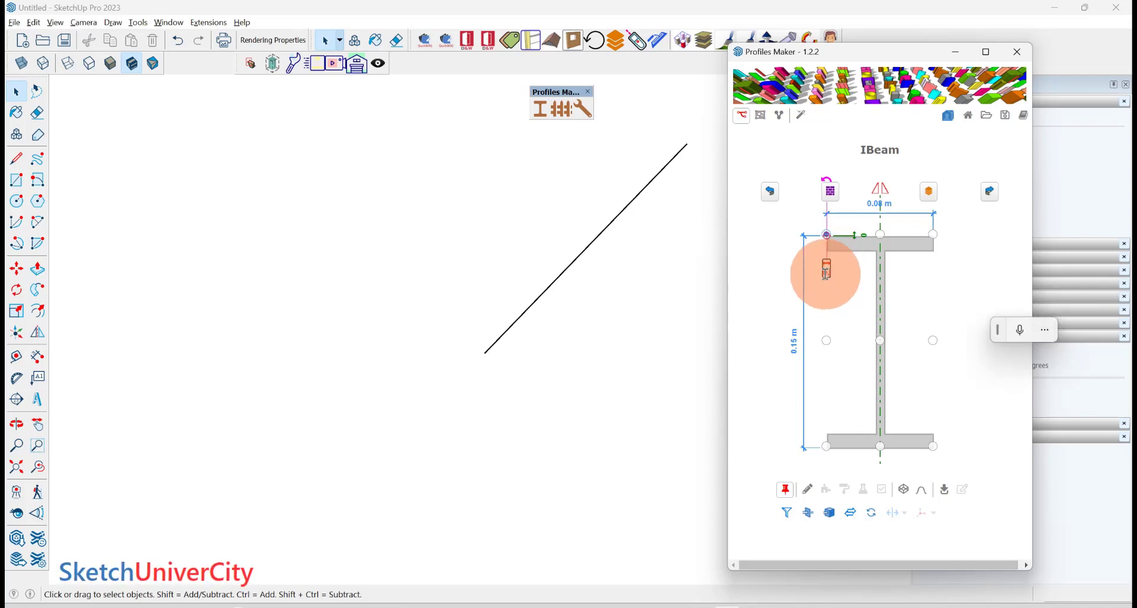
click(896, 289)
click(801, 357)
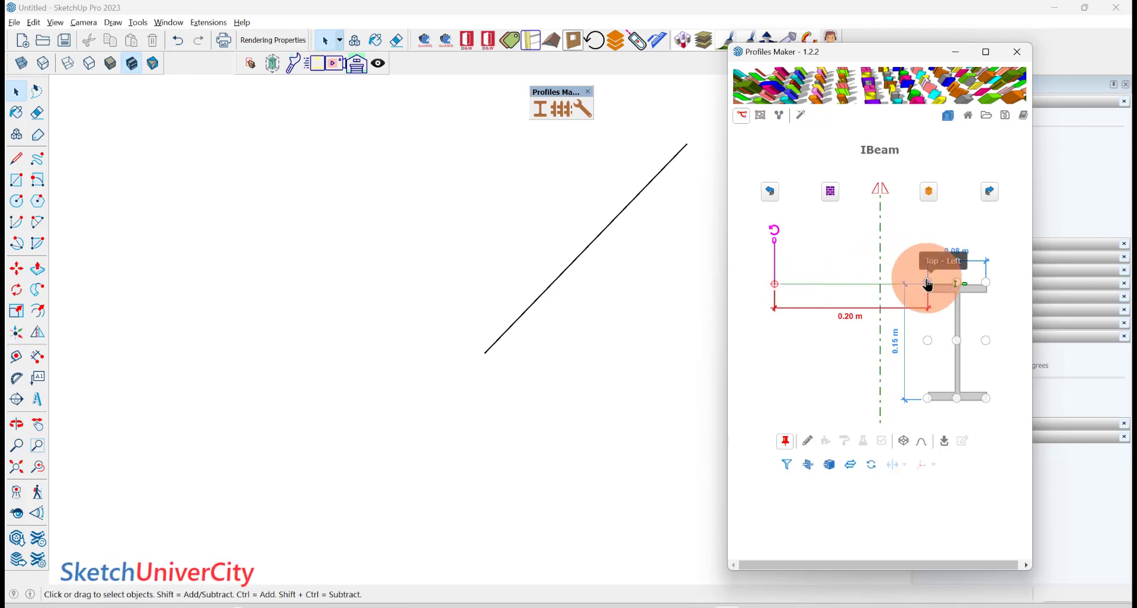
- Sweep the offset IBeam profile along the path line
click(810, 445)
click(485, 355)
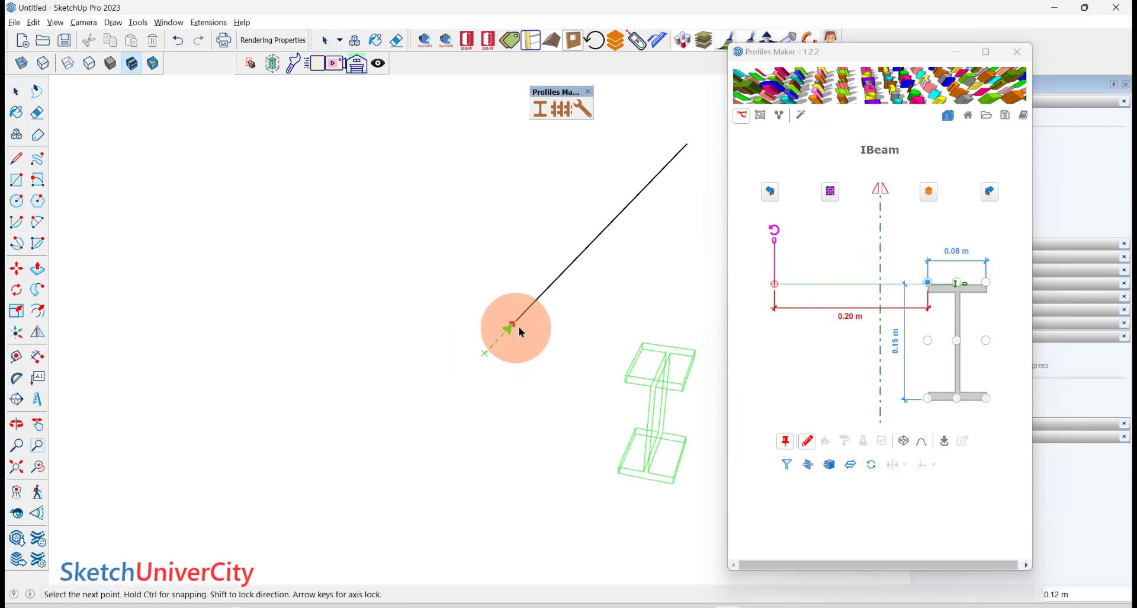
scroll(525, 323, down, 3)
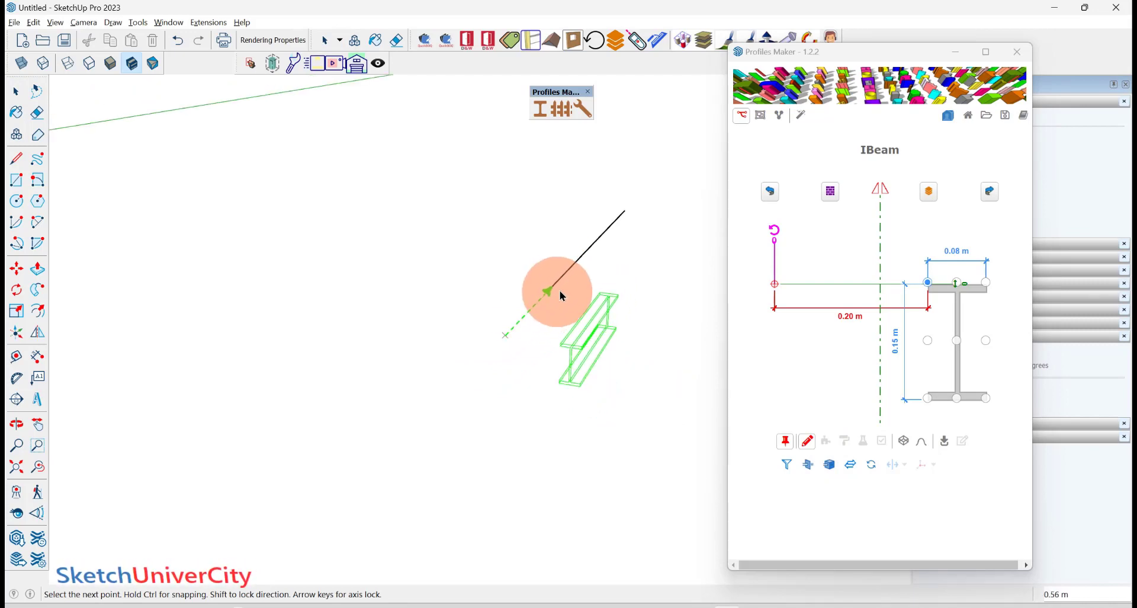
click(581, 267)
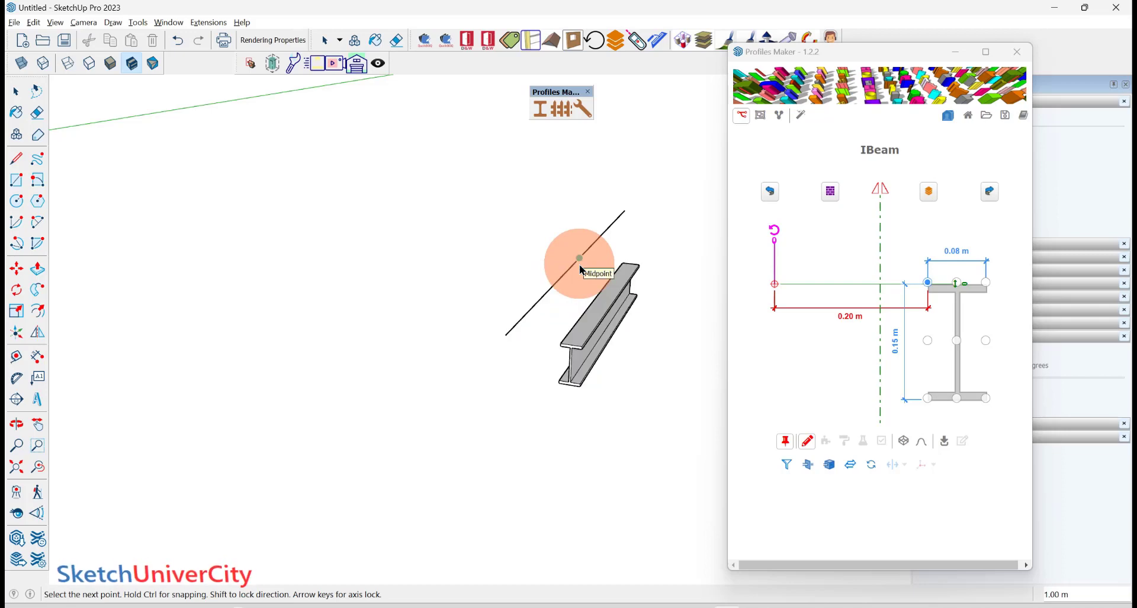
scroll(596, 335, up, 1)
- Add a 0.20 m dimension from the line's endpoint to the beam's edge
click(38, 356)
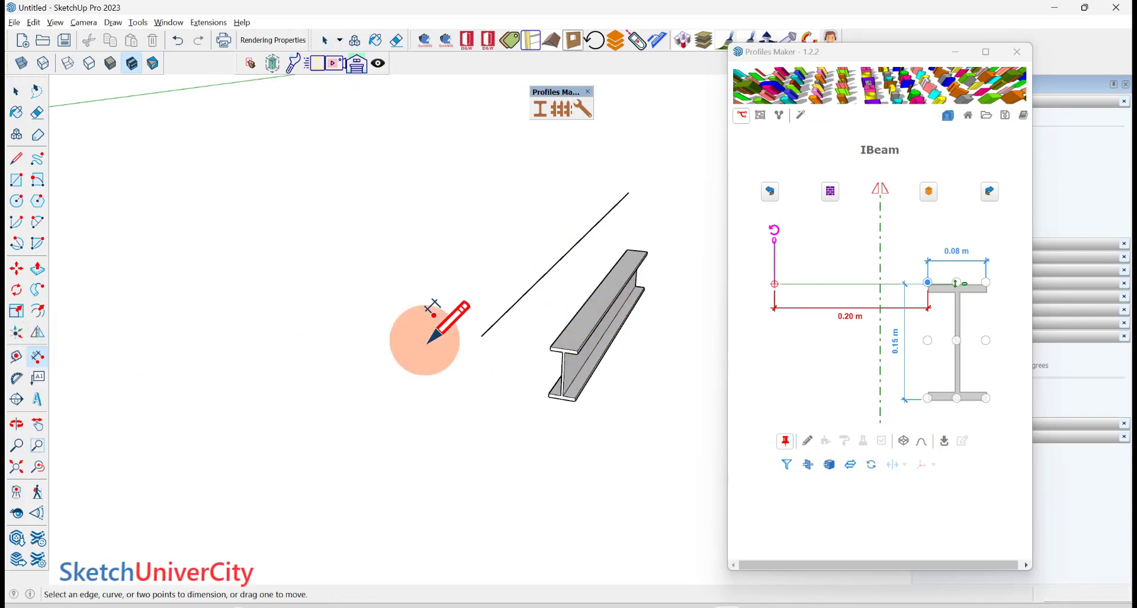
click(481, 336)
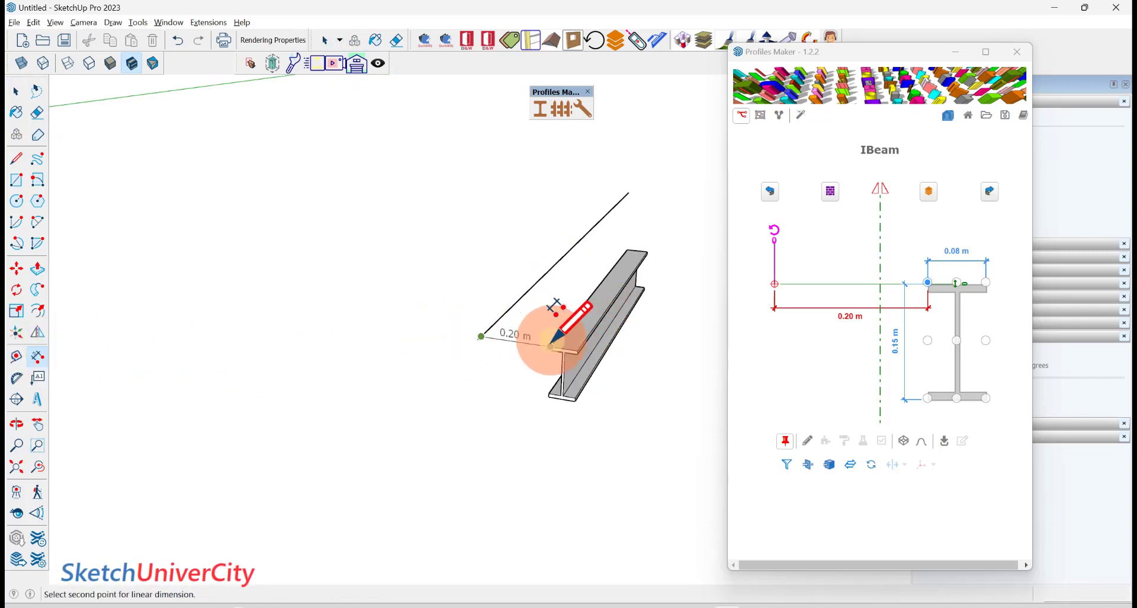
click(550, 348)
click(544, 358)
key(space)
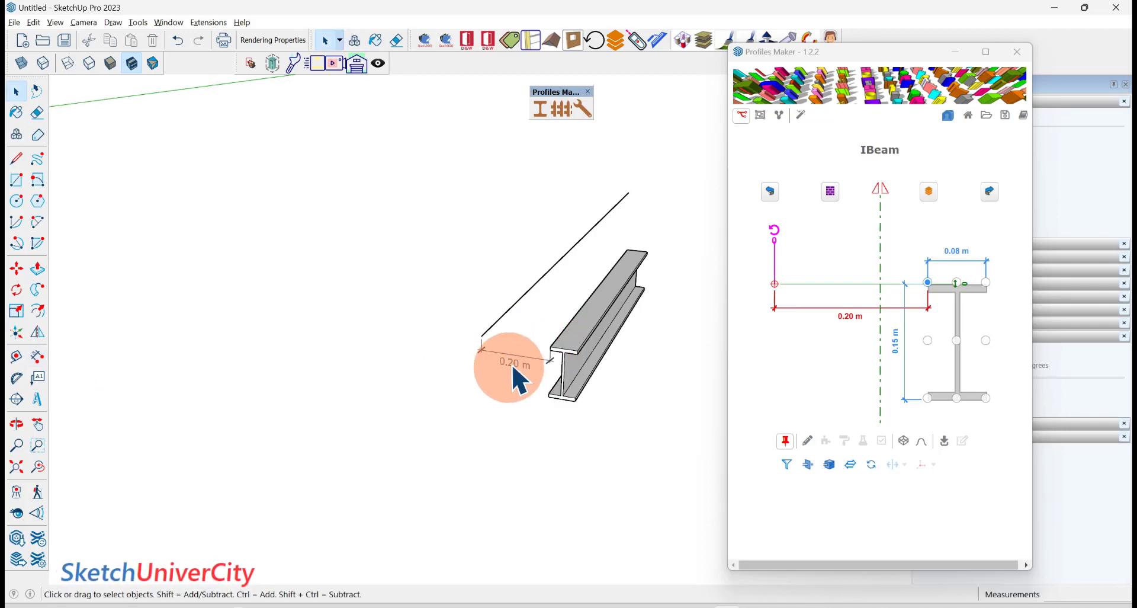
middle_drag(520, 376, 622, 312)
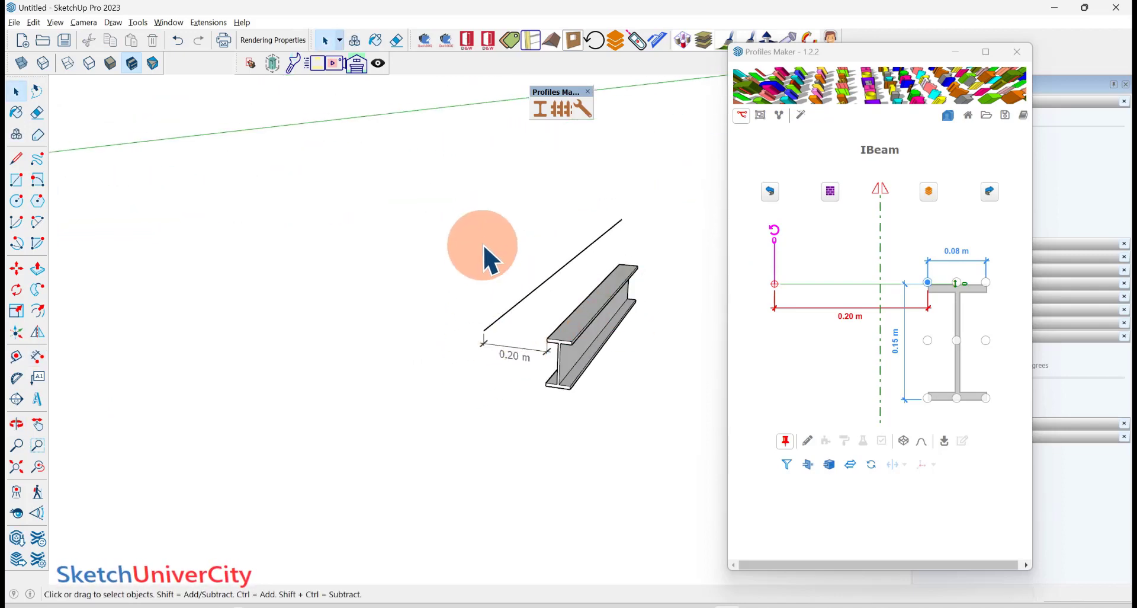
- Offset the IBeam profile upward, flipping the X offset to -0.20 m and back to 0.20 m
click(964, 285)
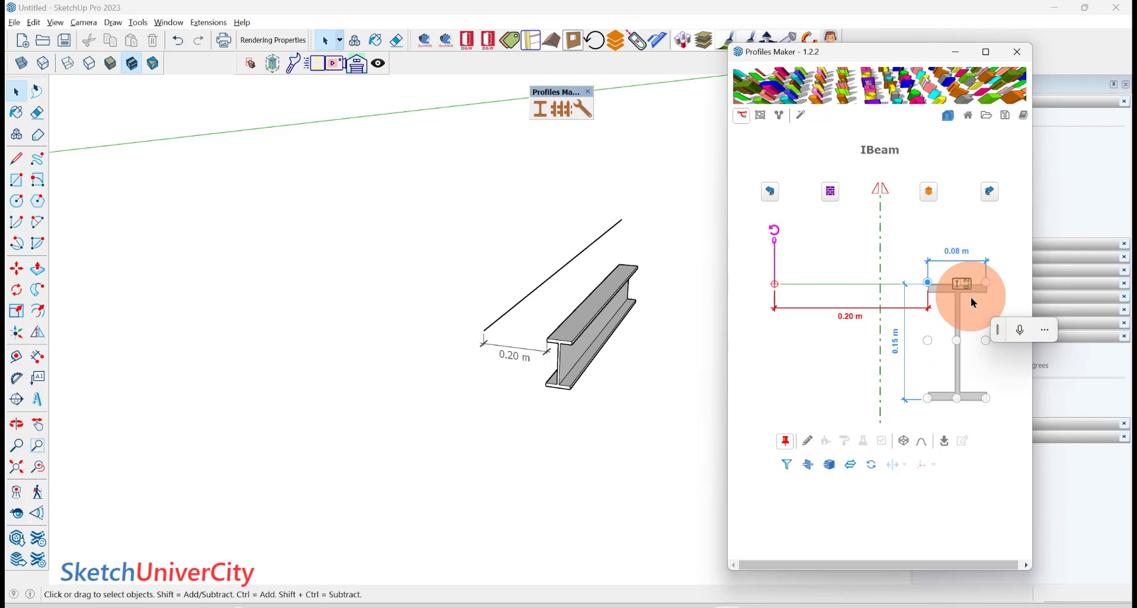
drag(971, 297, 849, 381)
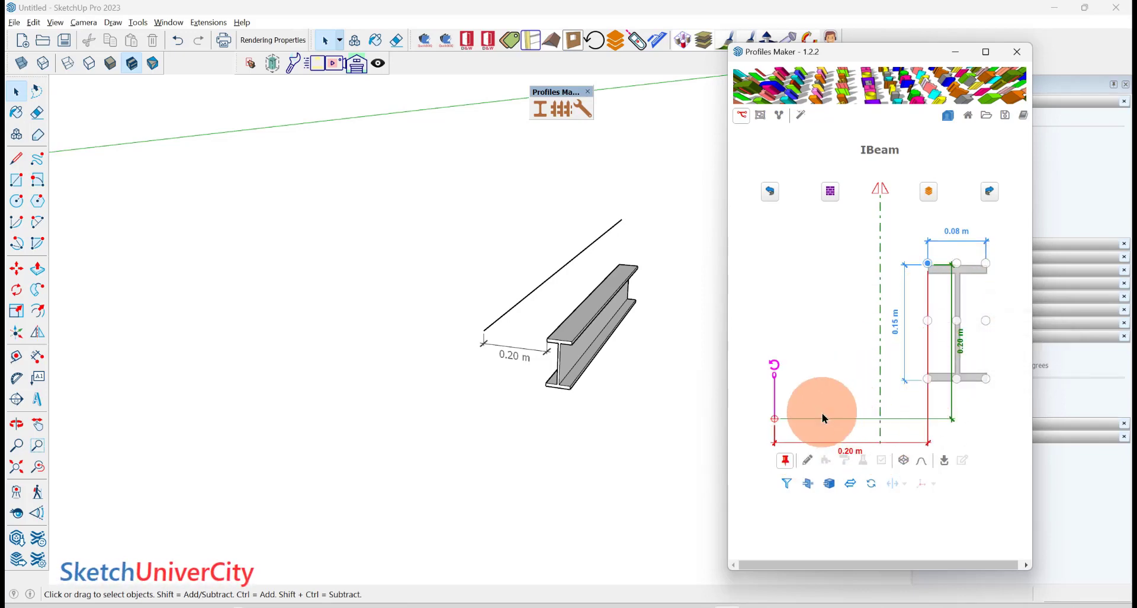
click(842, 454)
text(-)
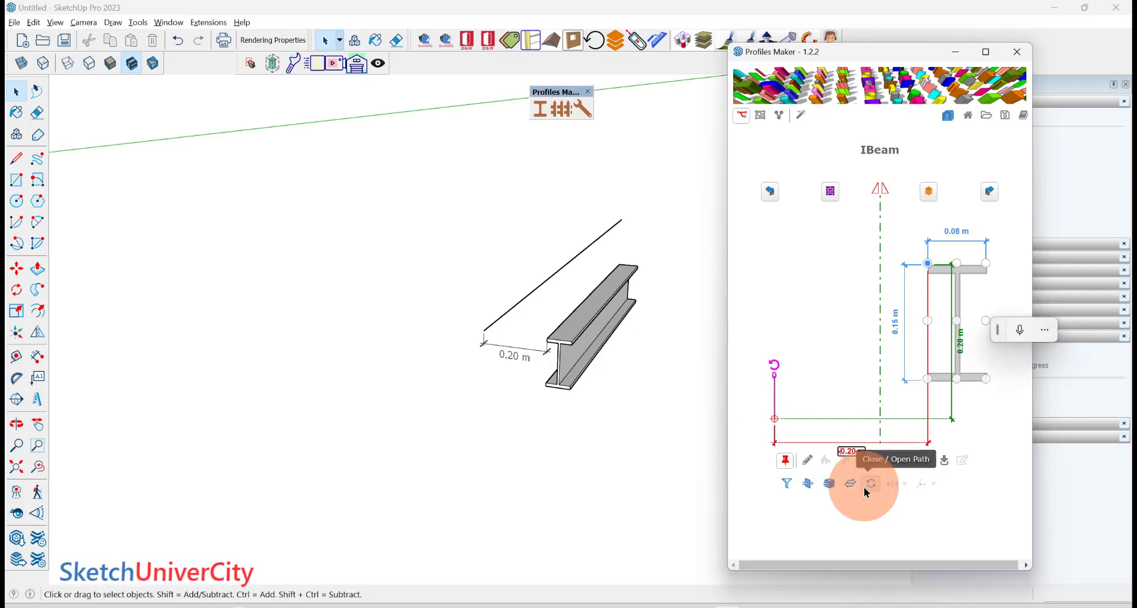
key(Return)
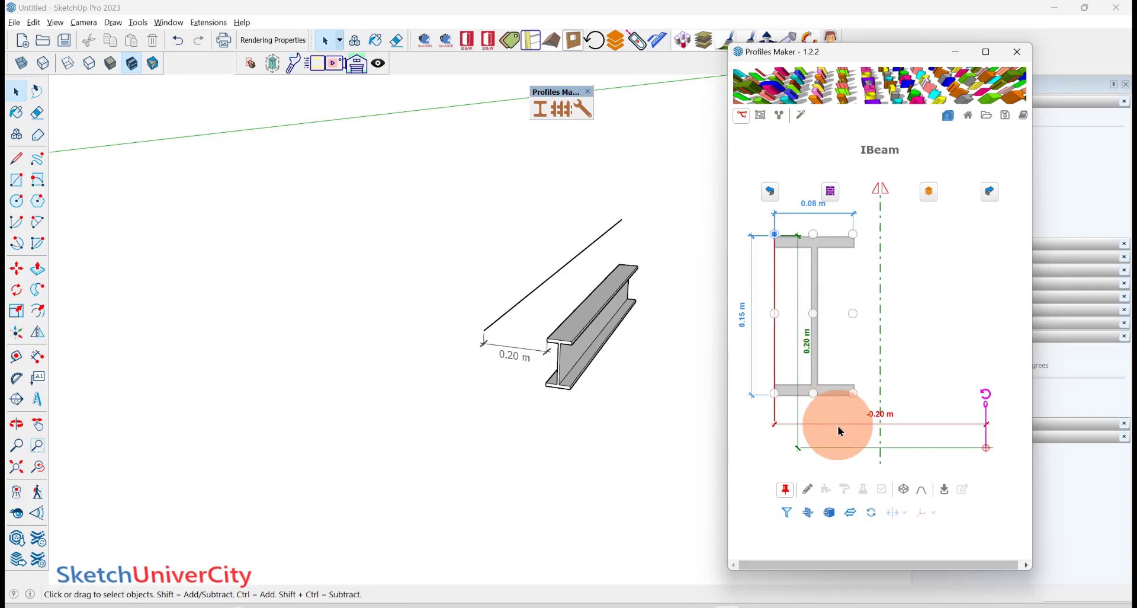
click(870, 414)
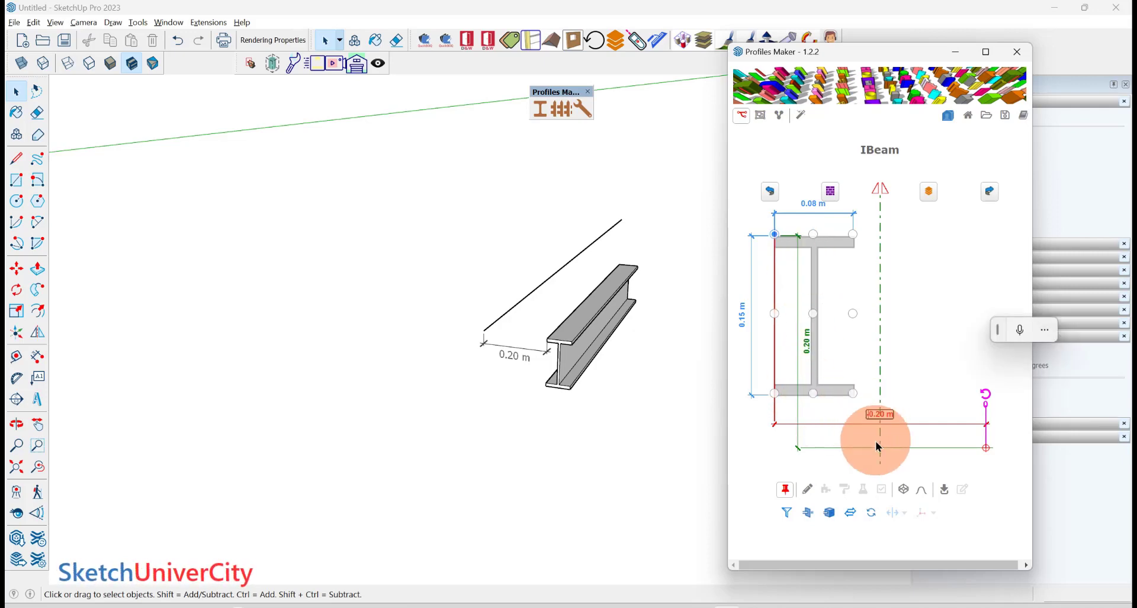
key(BackSpace)
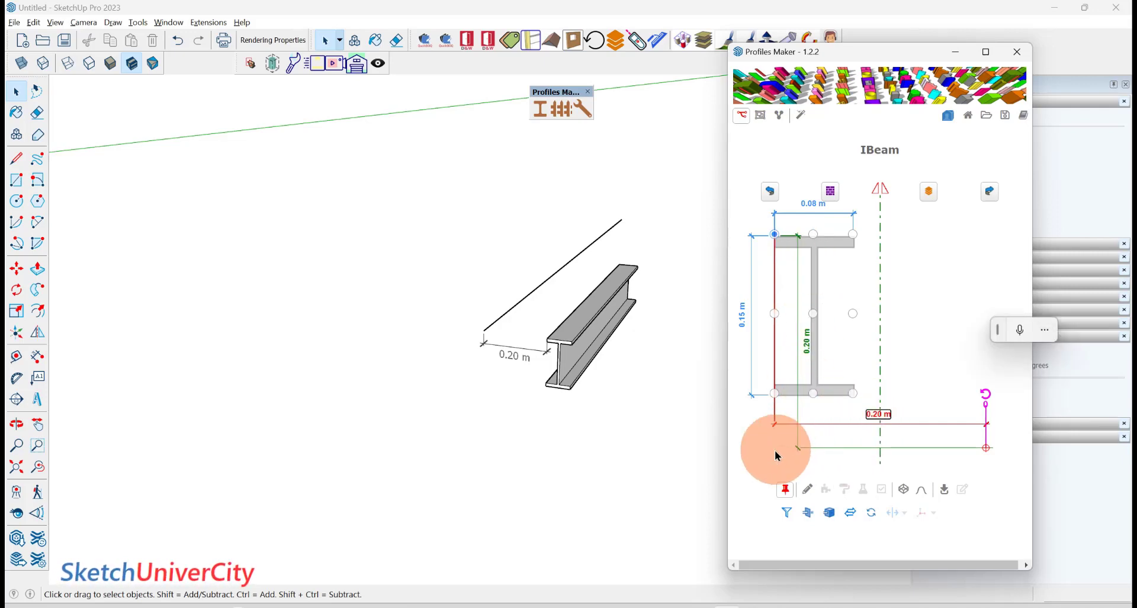
key(Return)
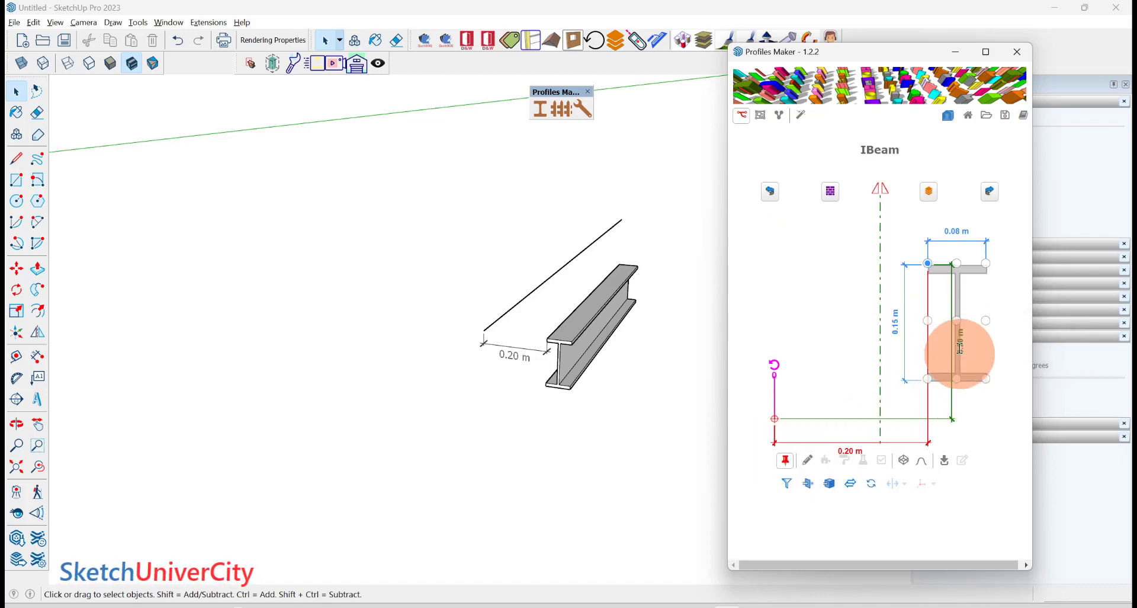
- Start a second I-beam sweep from the line's endpoint
click(807, 460)
click(485, 330)
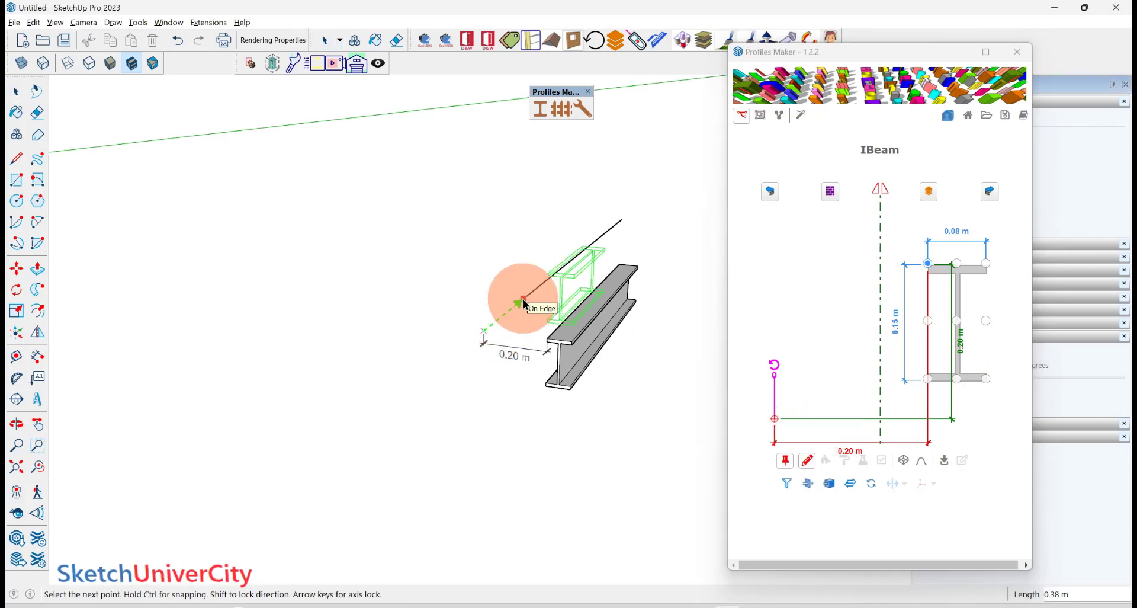
middle_drag(524, 304, 538, 284)
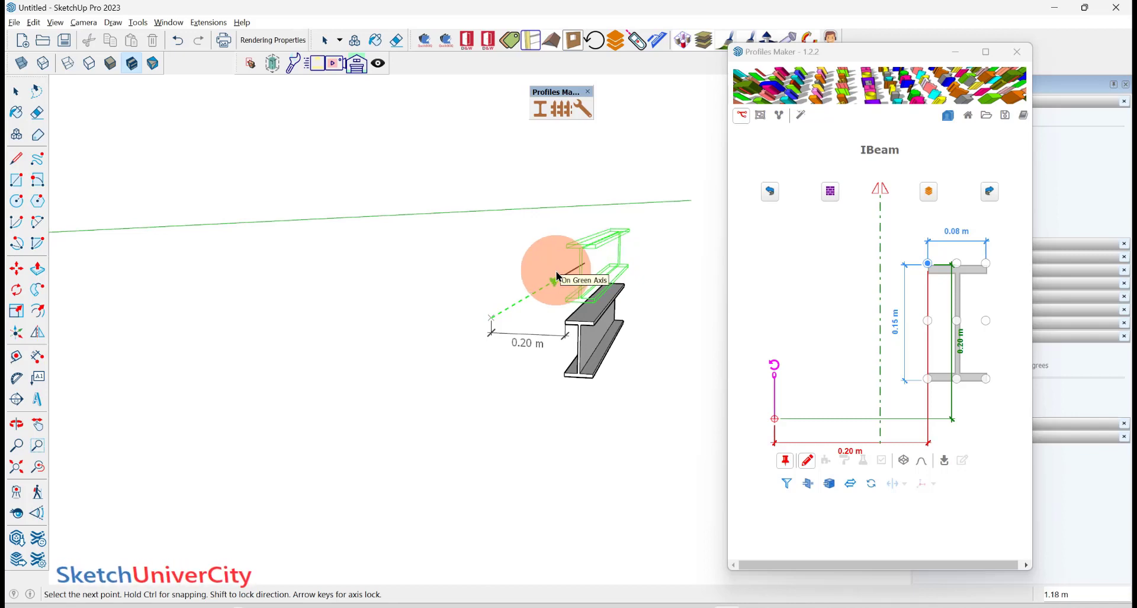
- Reset the IBeam profile's vertical Y offset to 0
click(962, 346)
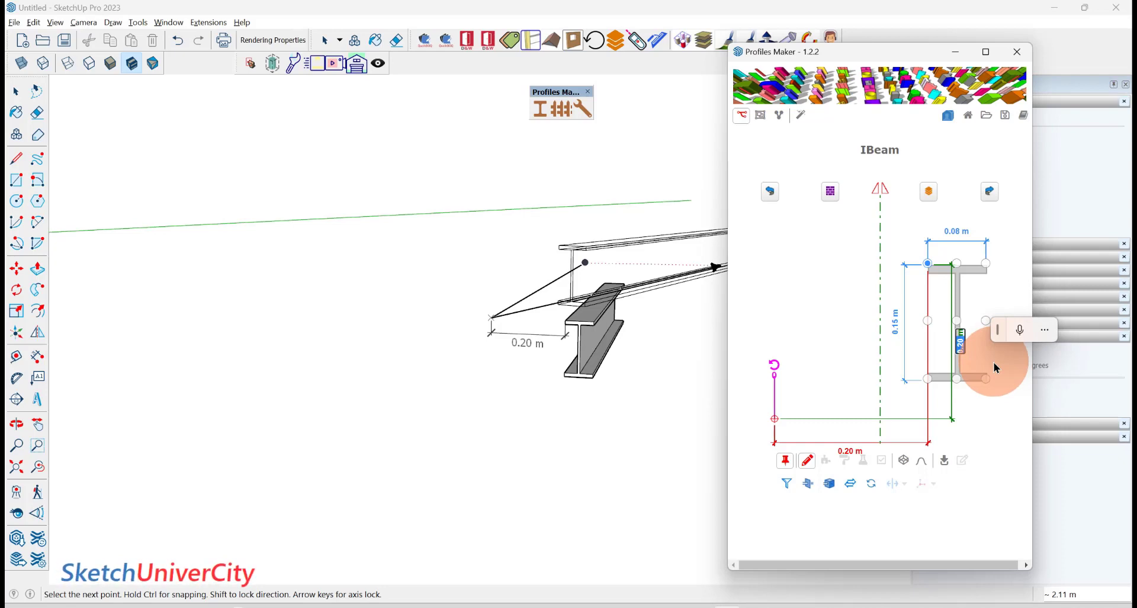
key(BackSpace)
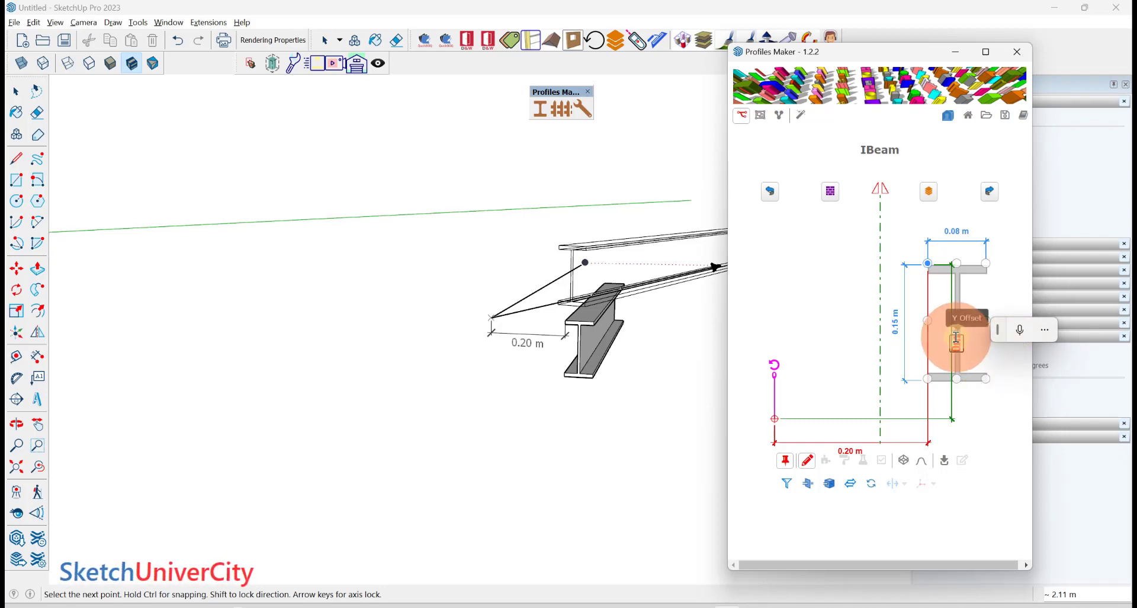
text(0)
key(Return)
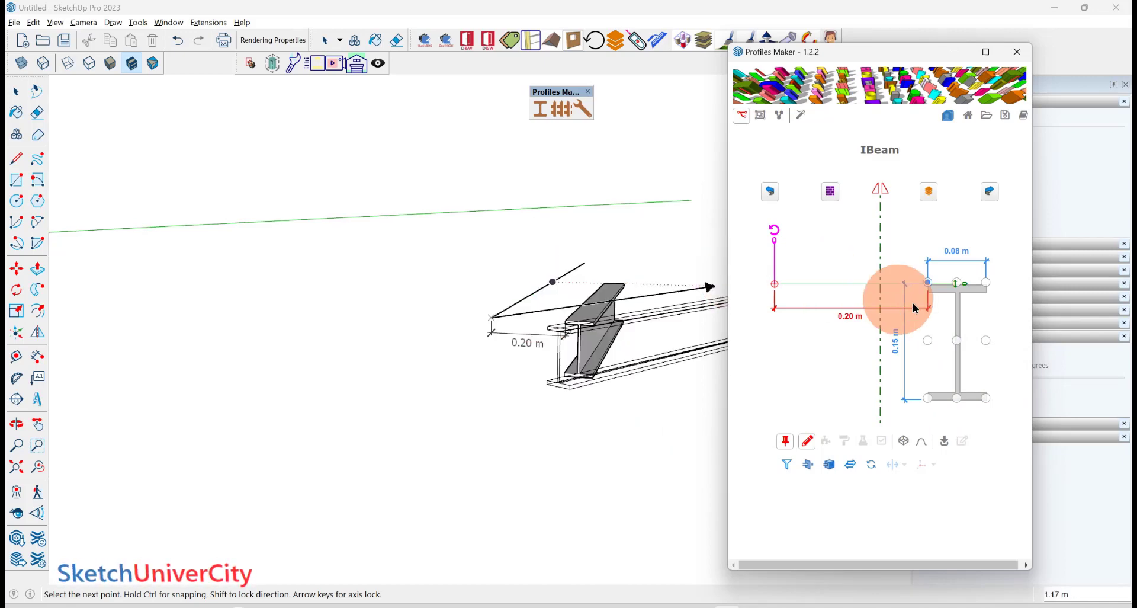
- Anchor the IBeam profile at its bottom-left corner with a 0.20 m vertical offset
click(963, 285)
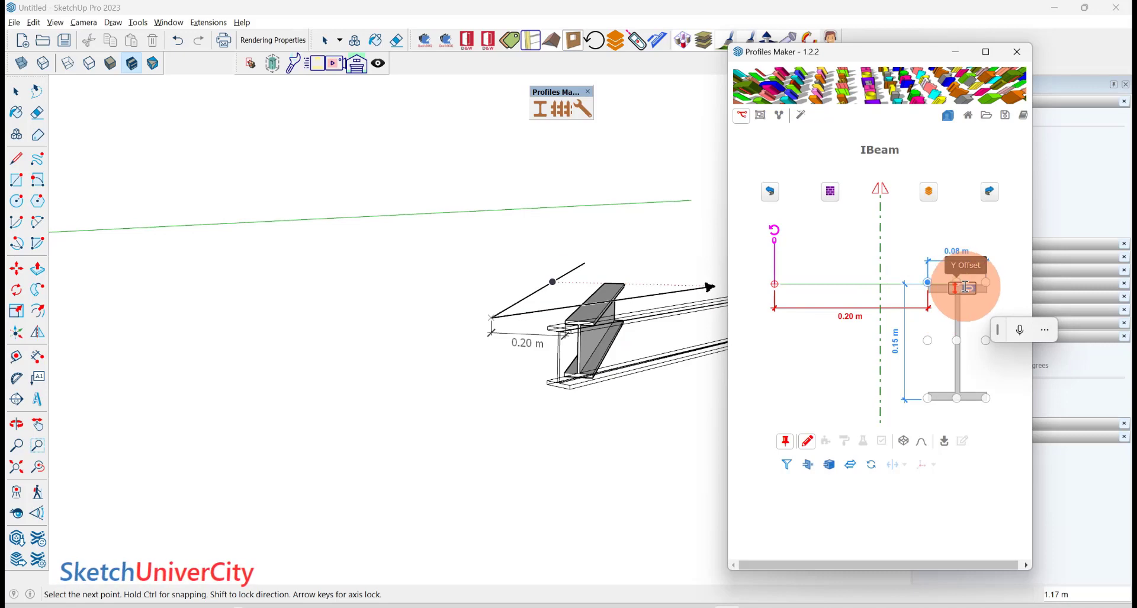
text(0)
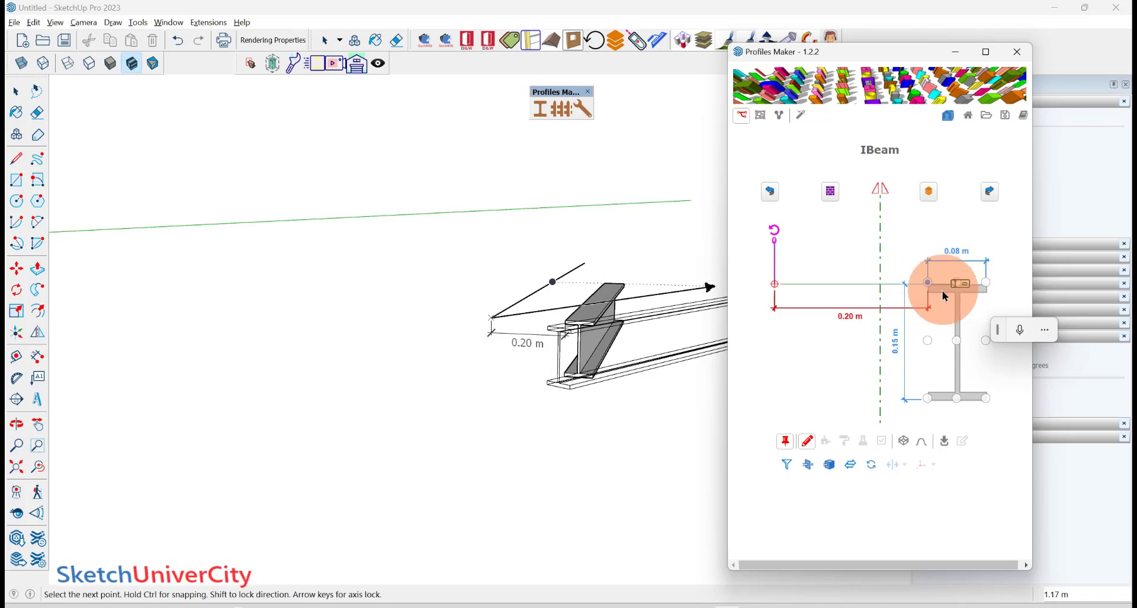
click(929, 400)
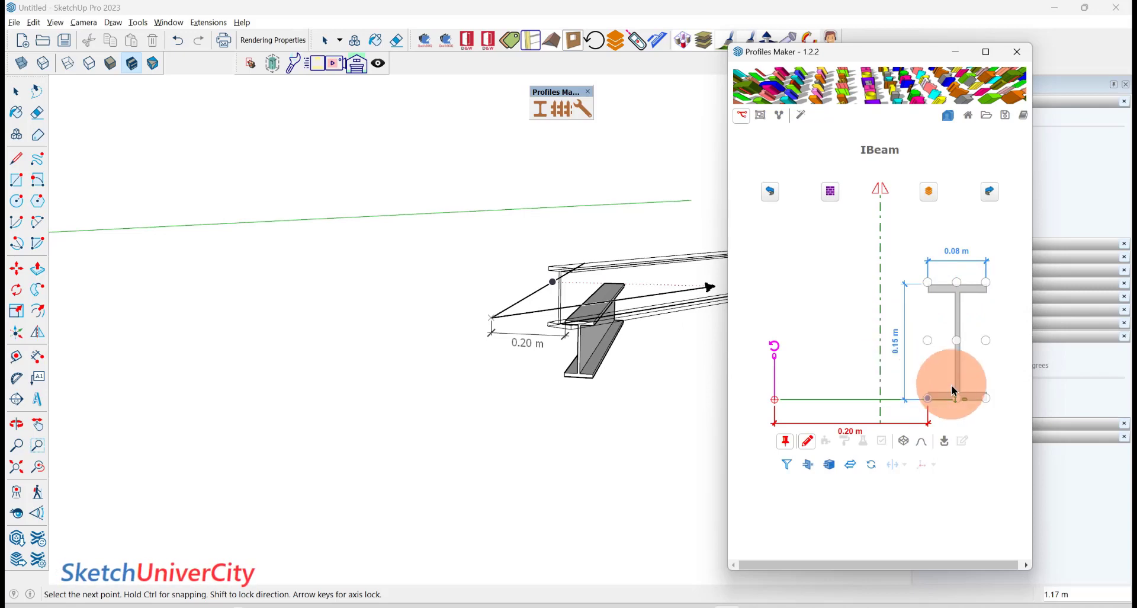
click(966, 400)
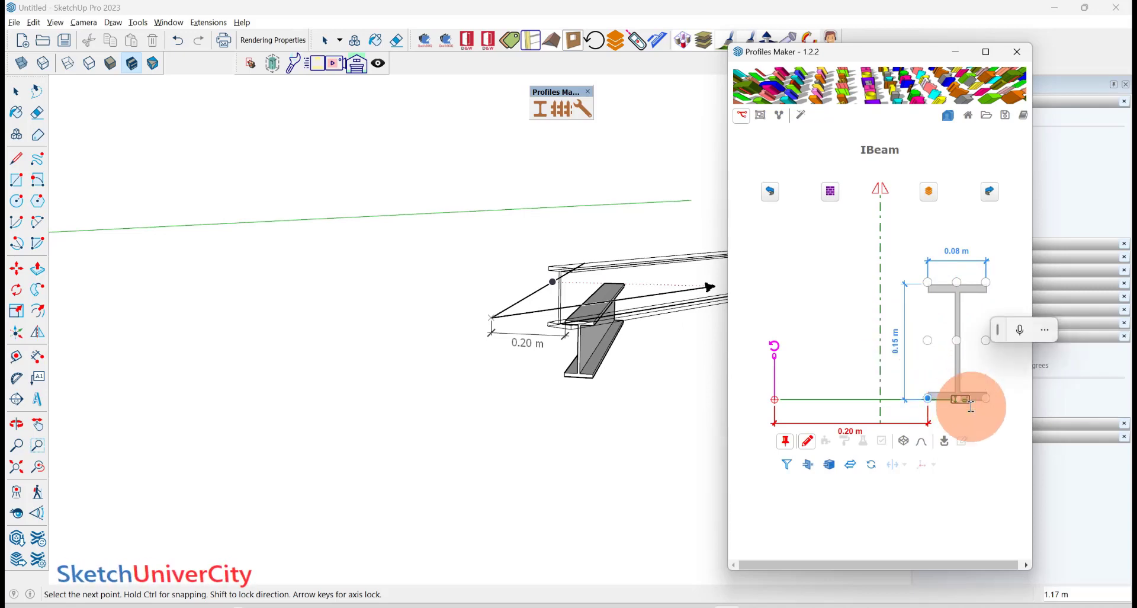
key(Return)
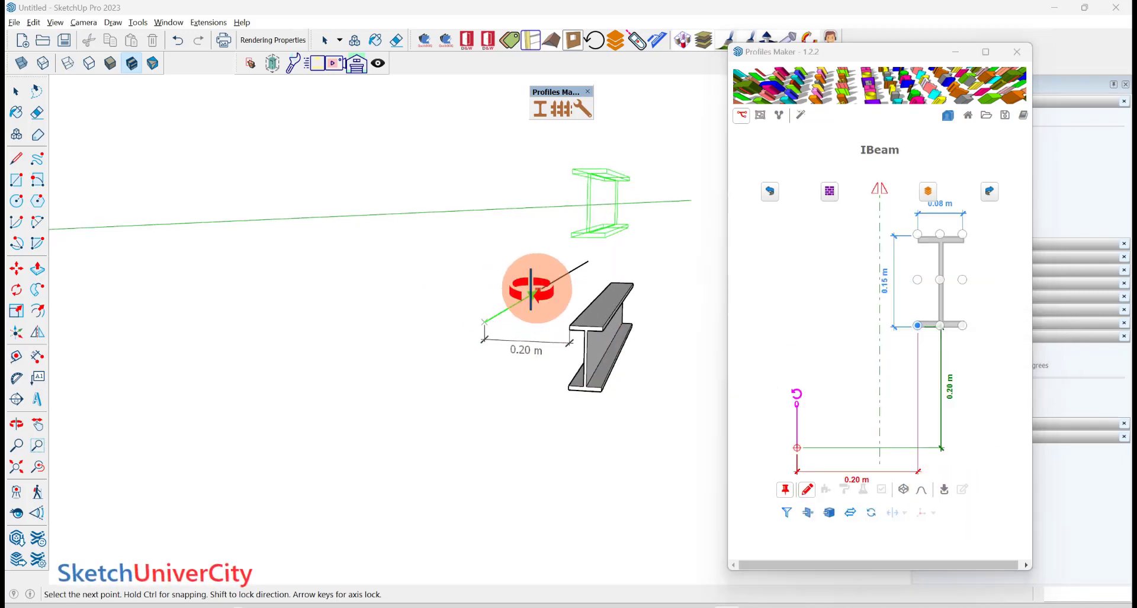
- Pick the start point and stretch the new beam's path along the line
click(533, 287)
scroll(422, 349, up, 3)
drag(423, 350, 565, 300)
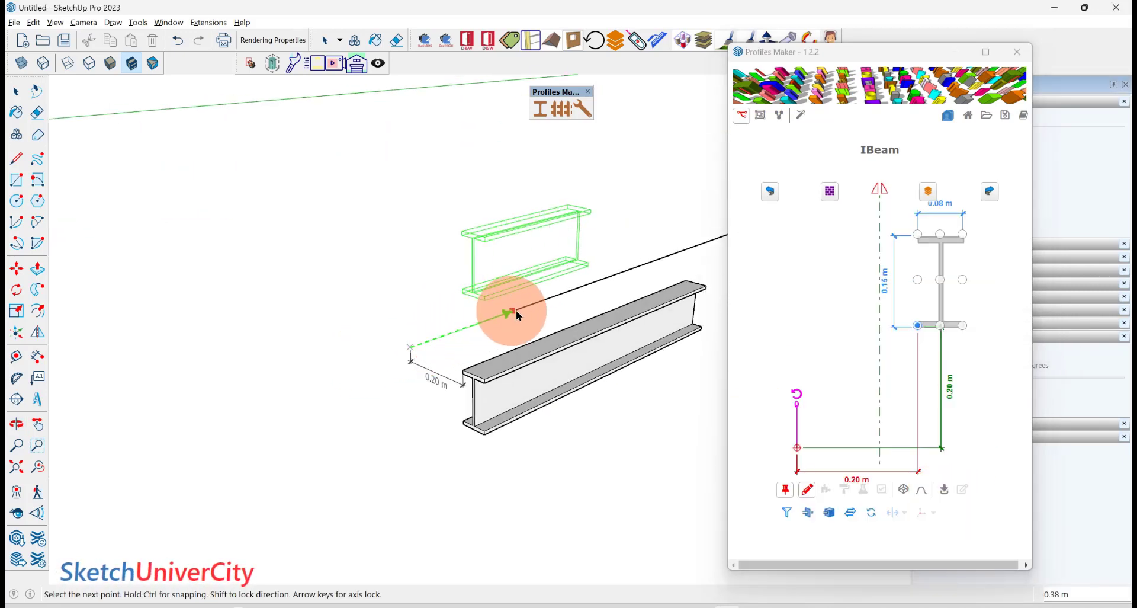
- Finish the raised I-beam and dimension its 0.20 m height from the line's endpoint to its flange
click(566, 299)
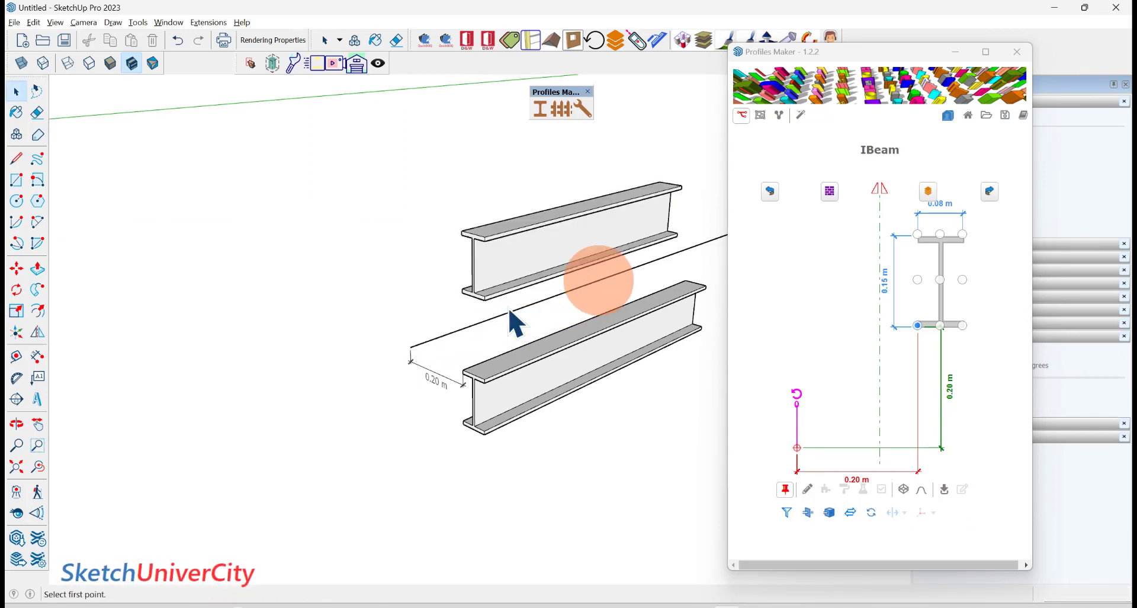
middle_drag(514, 305, 601, 272)
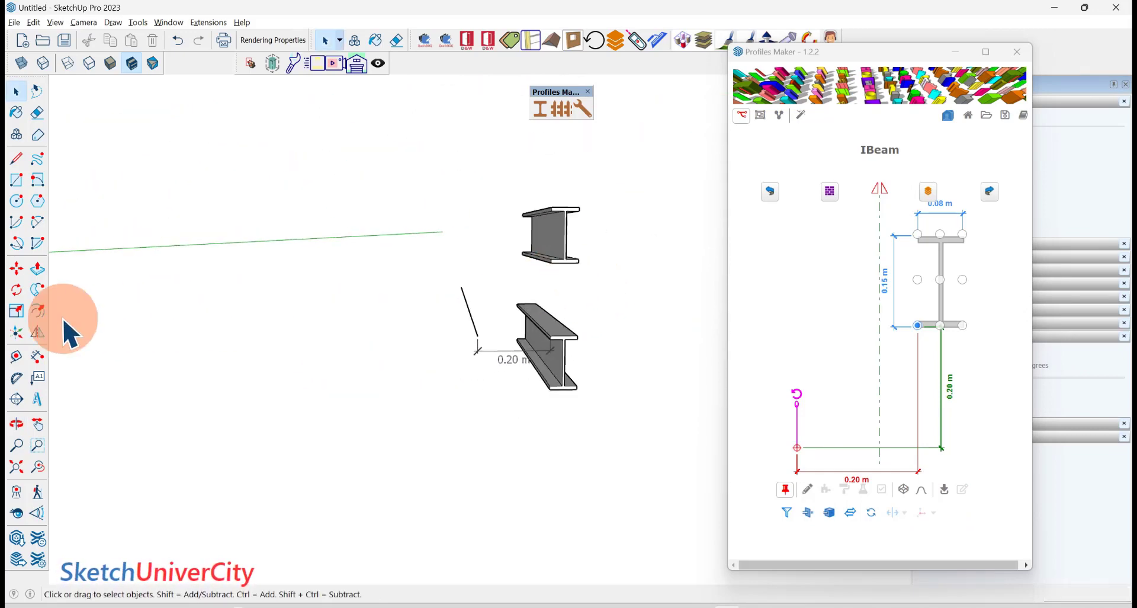
click(38, 356)
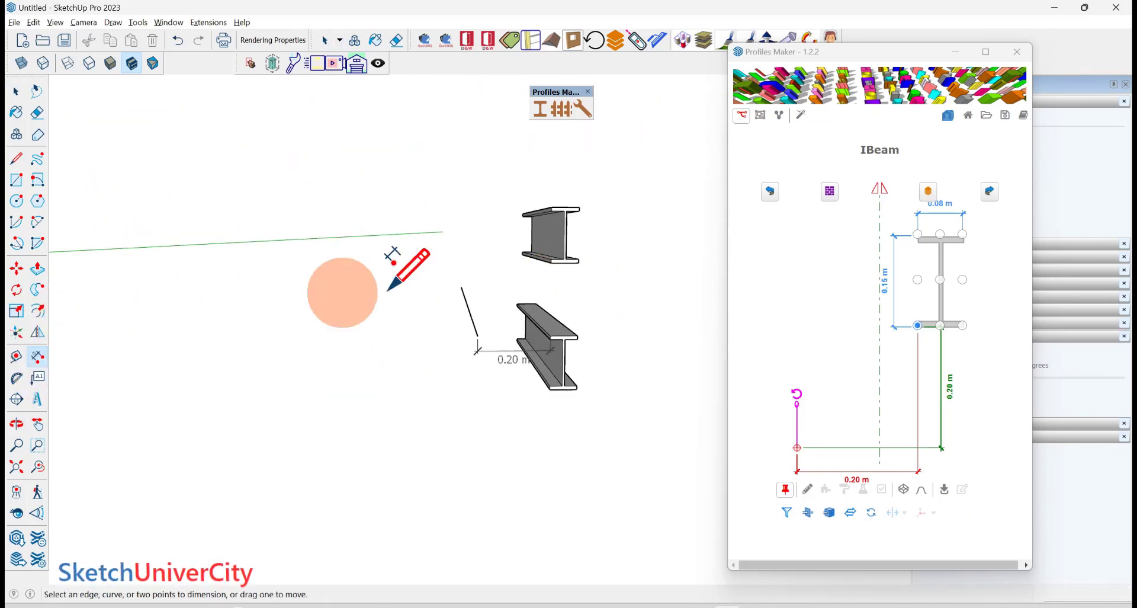
click(478, 336)
scroll(545, 272, up, 2)
click(547, 240)
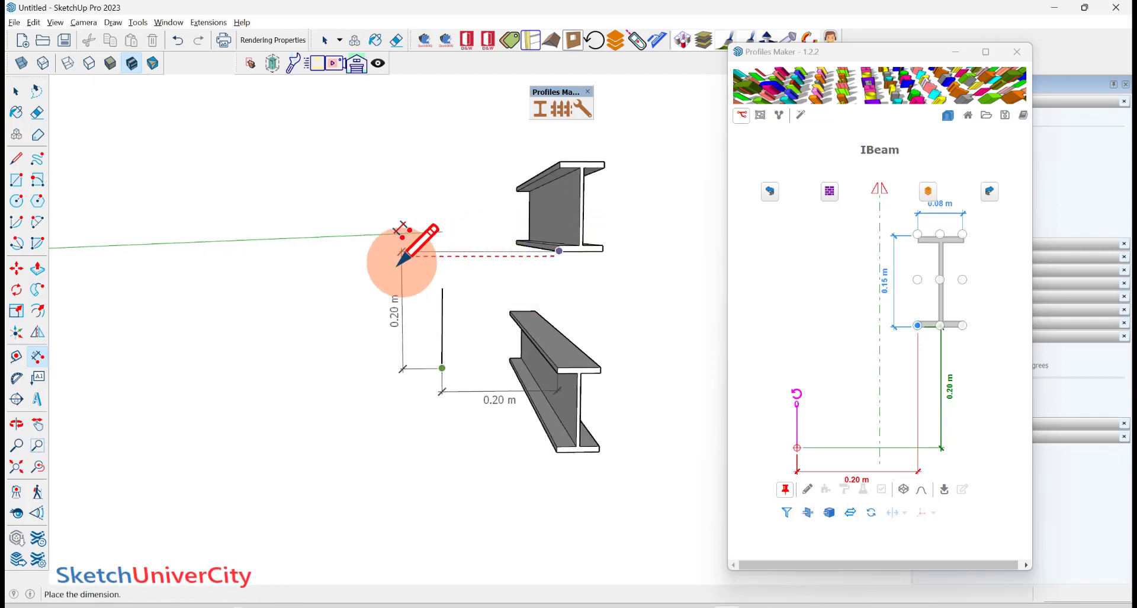
click(397, 260)
middle_drag(515, 290, 521, 299)
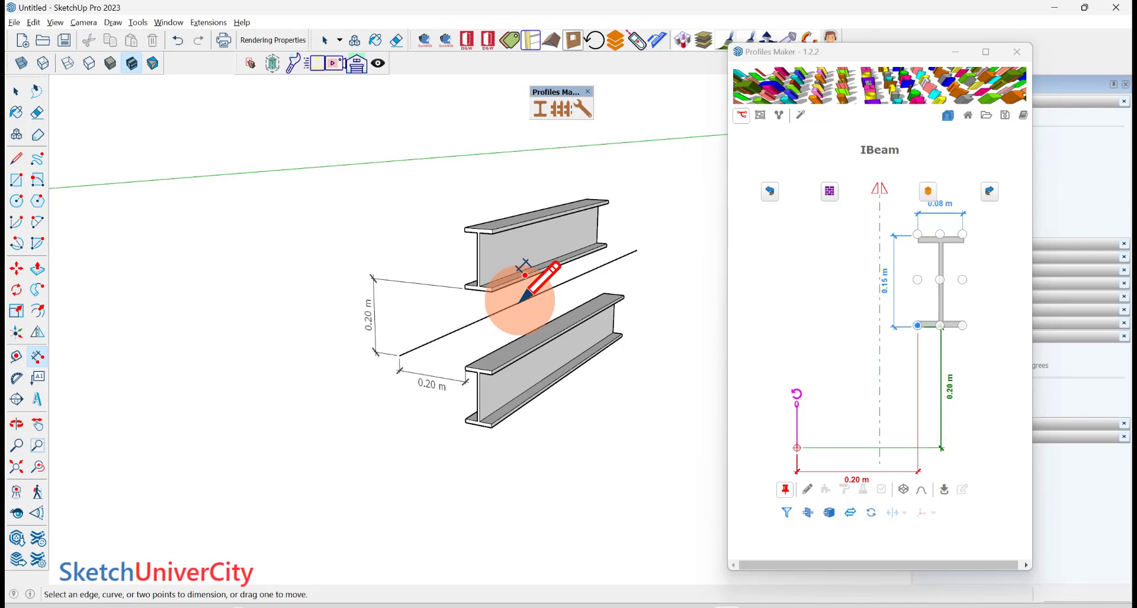
drag(919, 315, 969, 440)
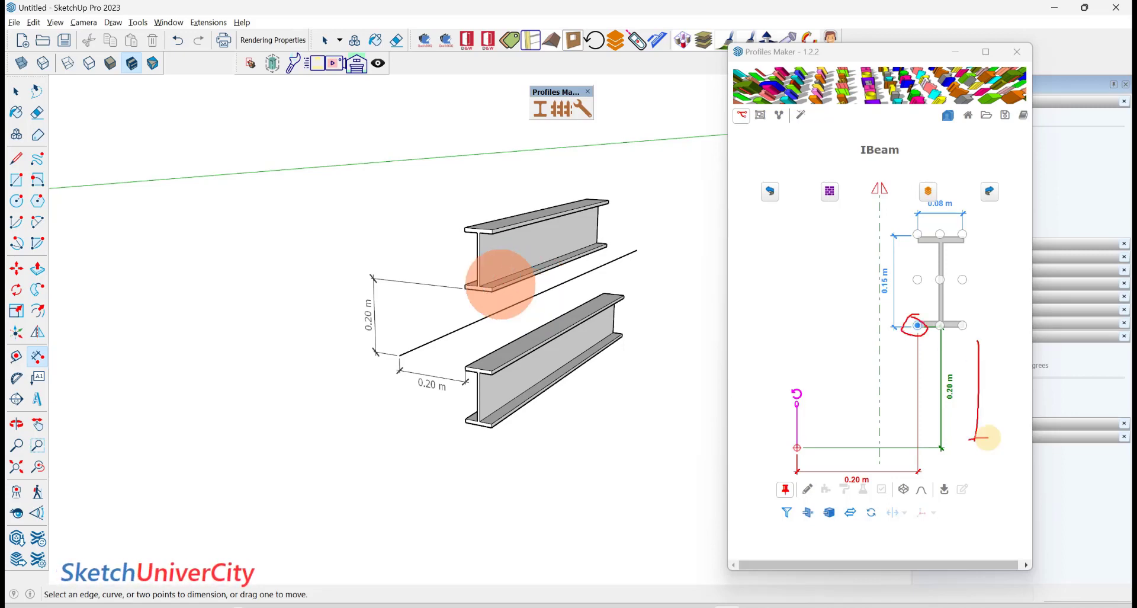
drag(960, 338, 983, 340)
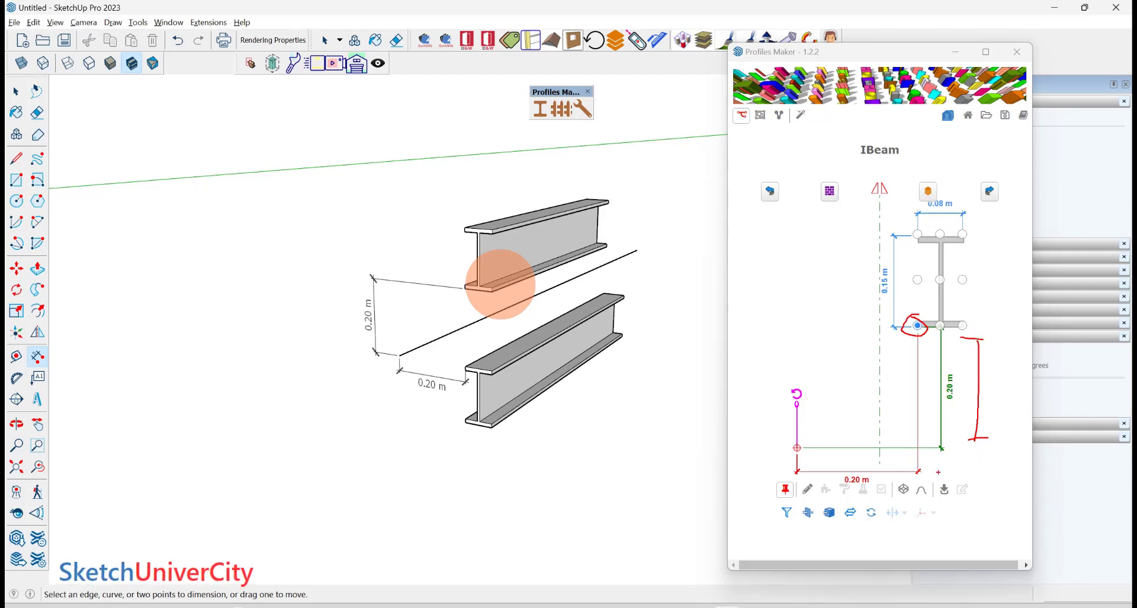
drag(940, 475, 794, 474)
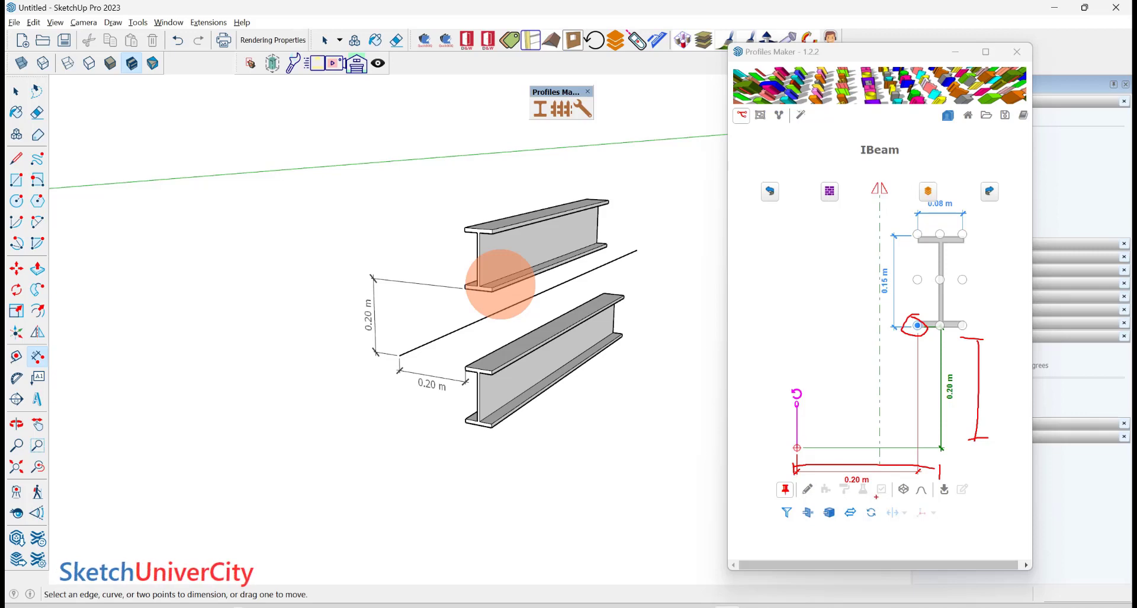
- Undo both I-beams with their dimensions and set the vertical offset to 0
click(772, 196)
click(773, 196)
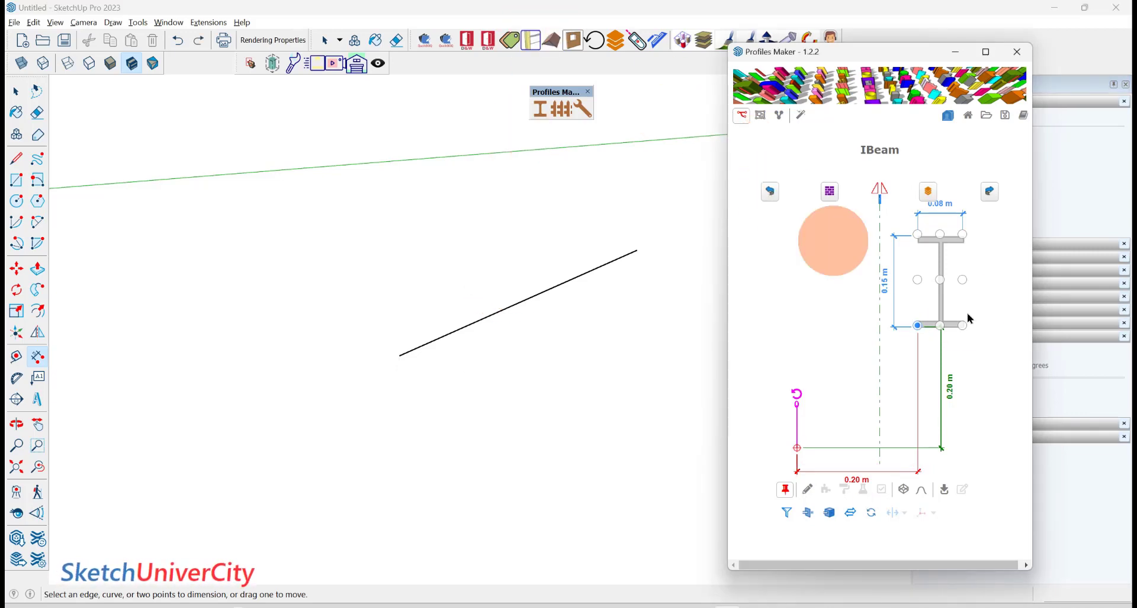
click(950, 388)
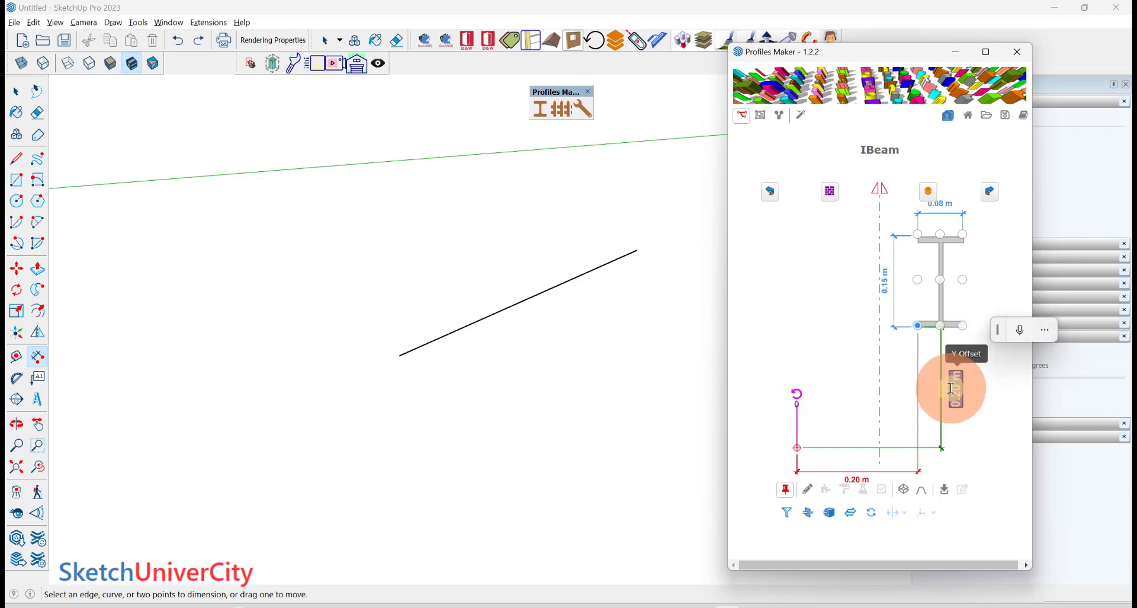
text(0)
click(1000, 423)
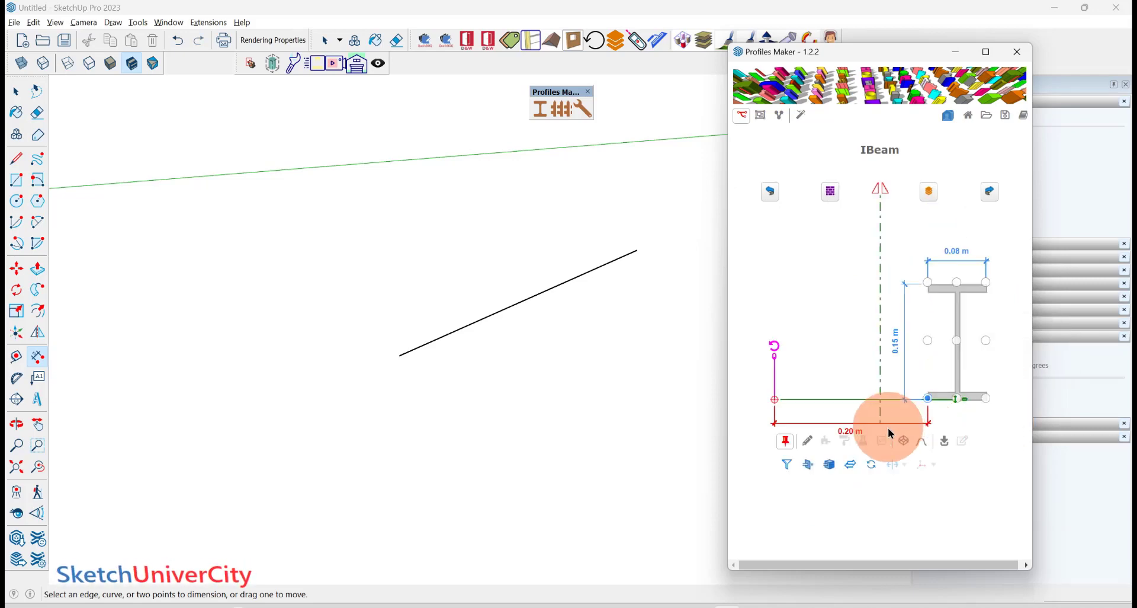
click(851, 430)
- Zero the horizontal X offset and anchor the IBeam profile at its centre
text(0)
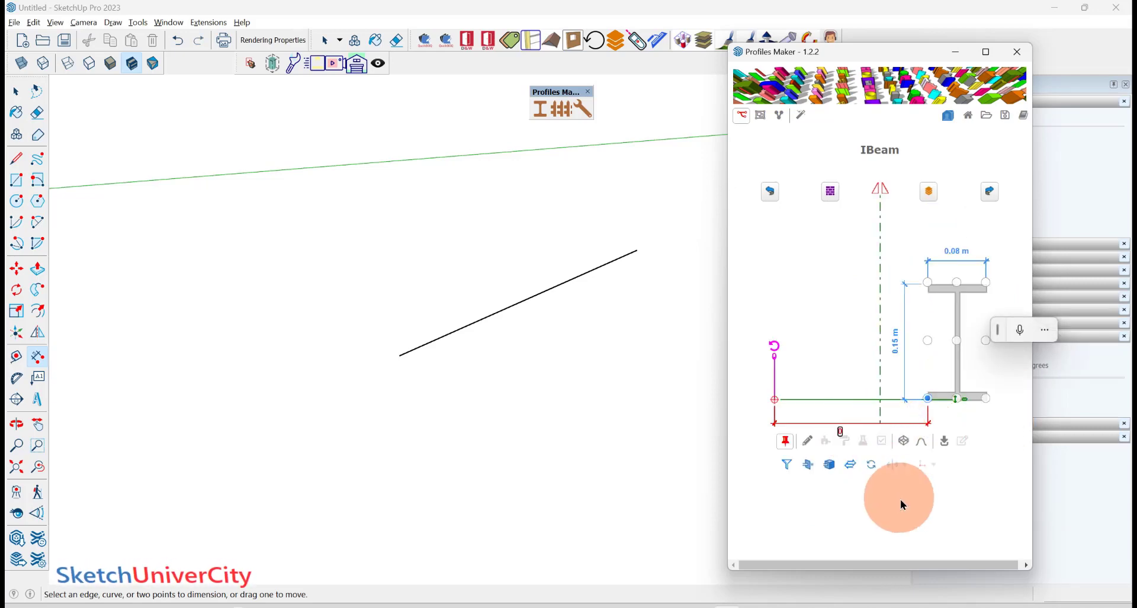
click(900, 499)
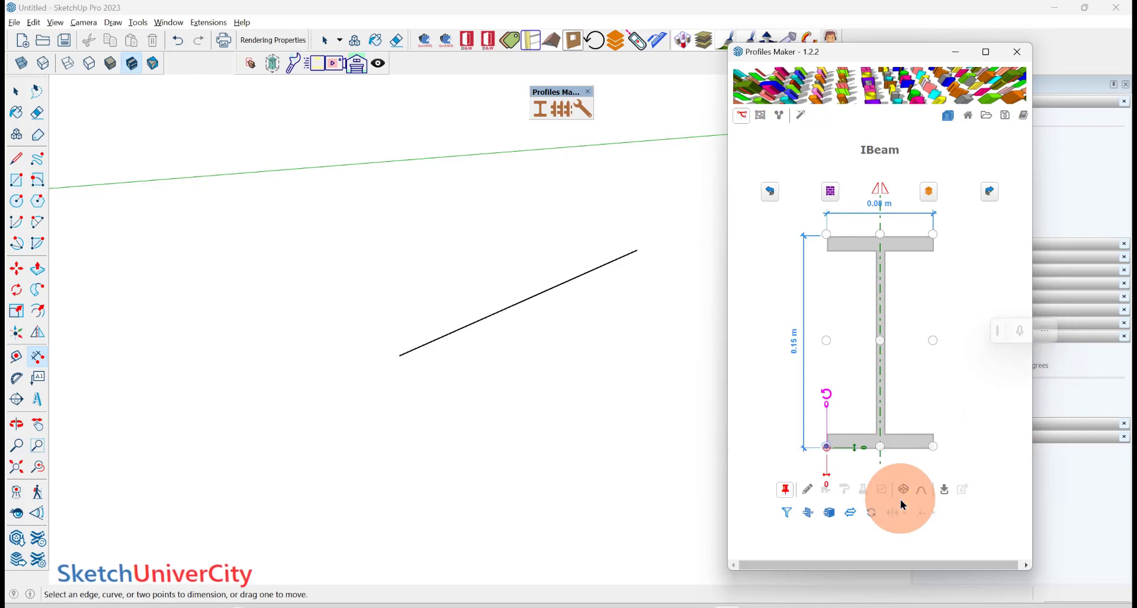
click(881, 342)
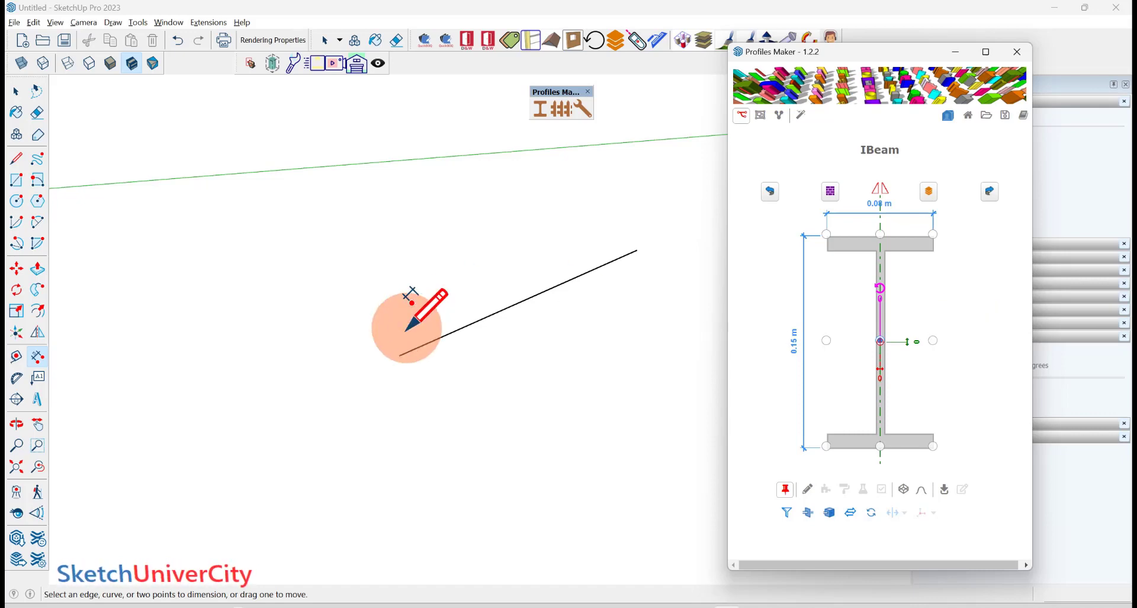
- Start an I-beam sweep at the end of the path line
scroll(507, 332, down, 1)
click(807, 488)
drag(415, 350, 520, 320)
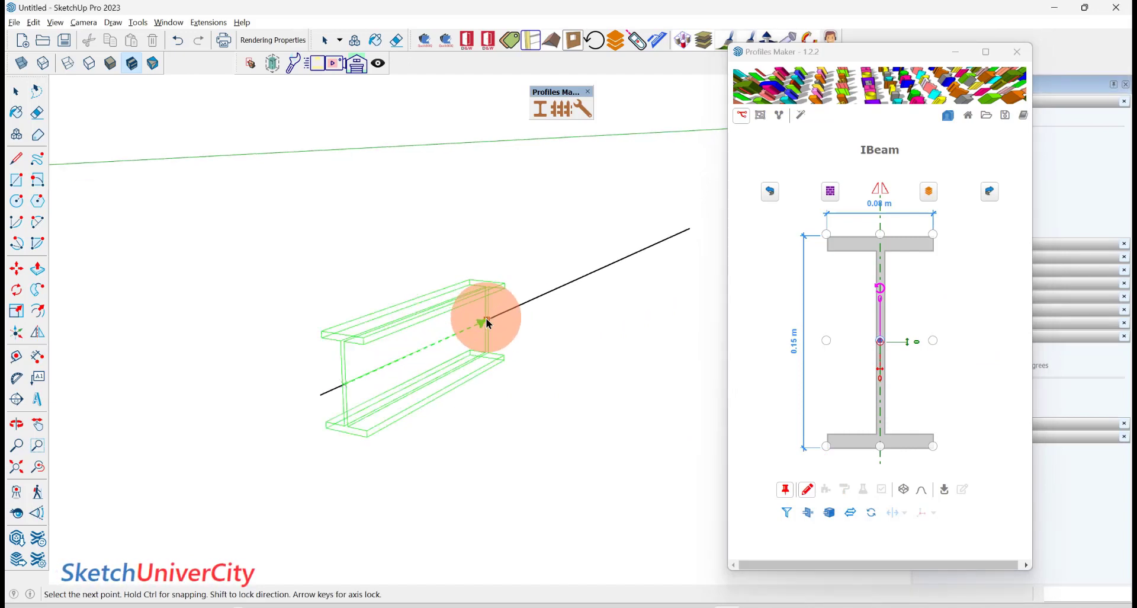
middle_drag(511, 309, 560, 310)
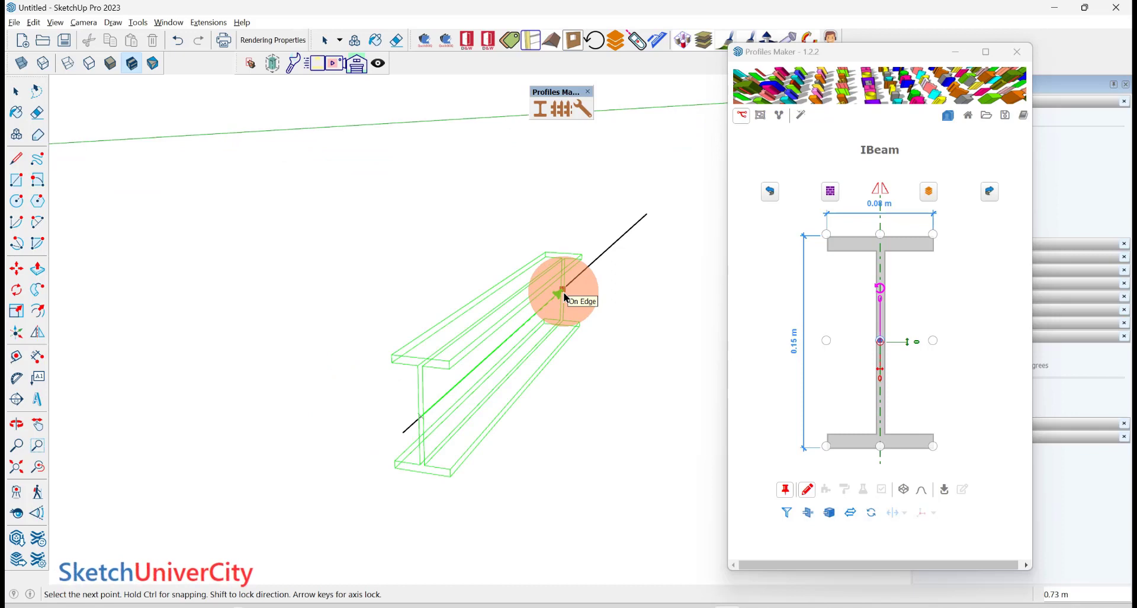
- Step the sweep's anchor through the profile's corners, edge midpoints and centre
key(Num_Lock)
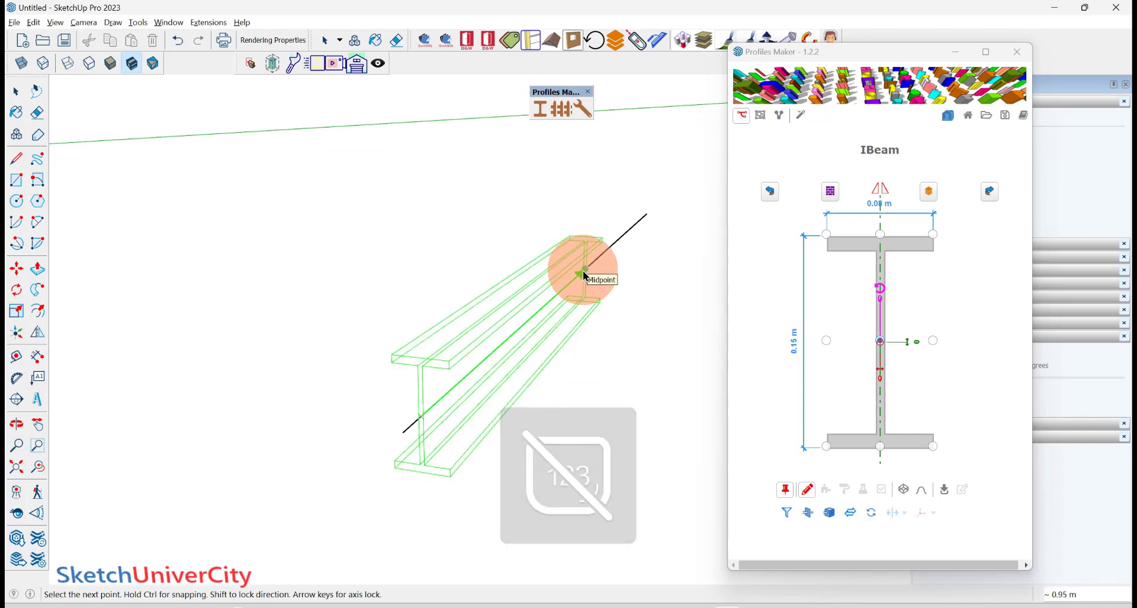
key(Right)
key(End)
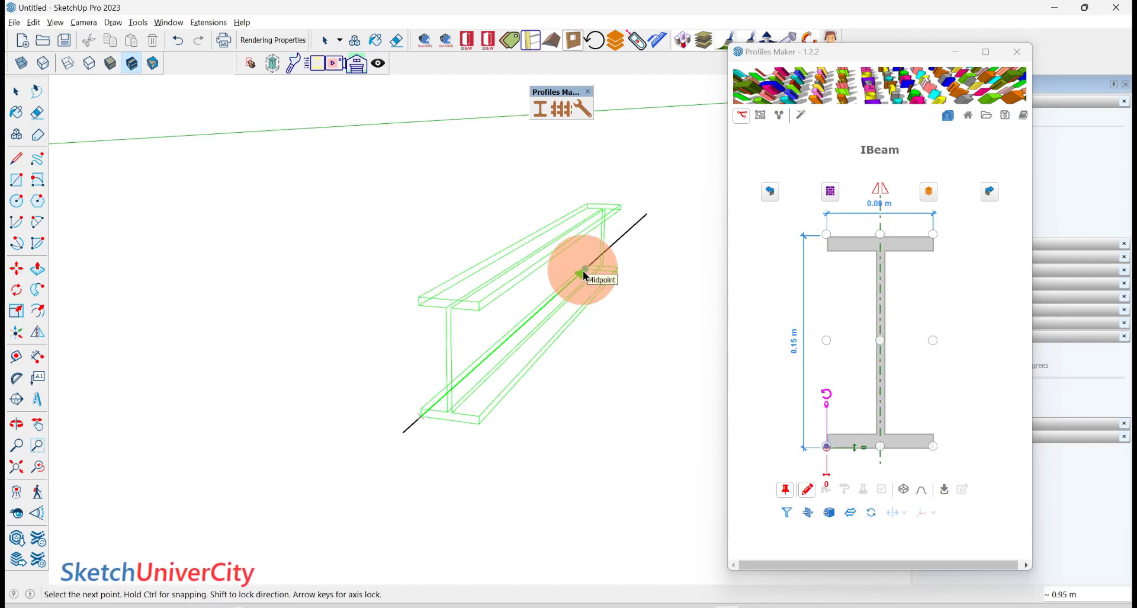
key(Down)
key(Page_Down)
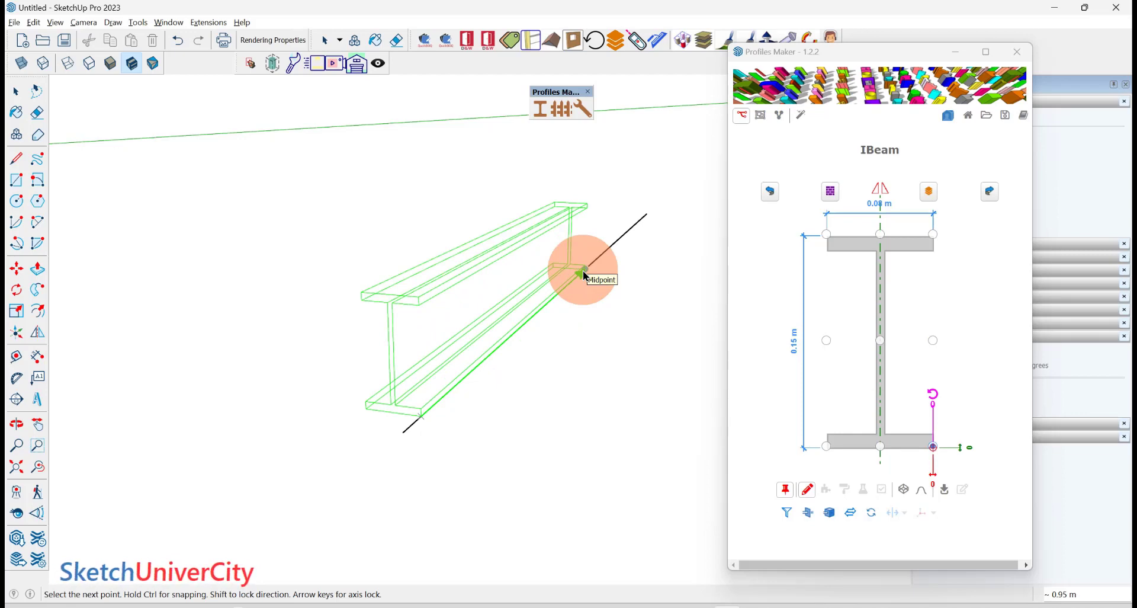
key(Home)
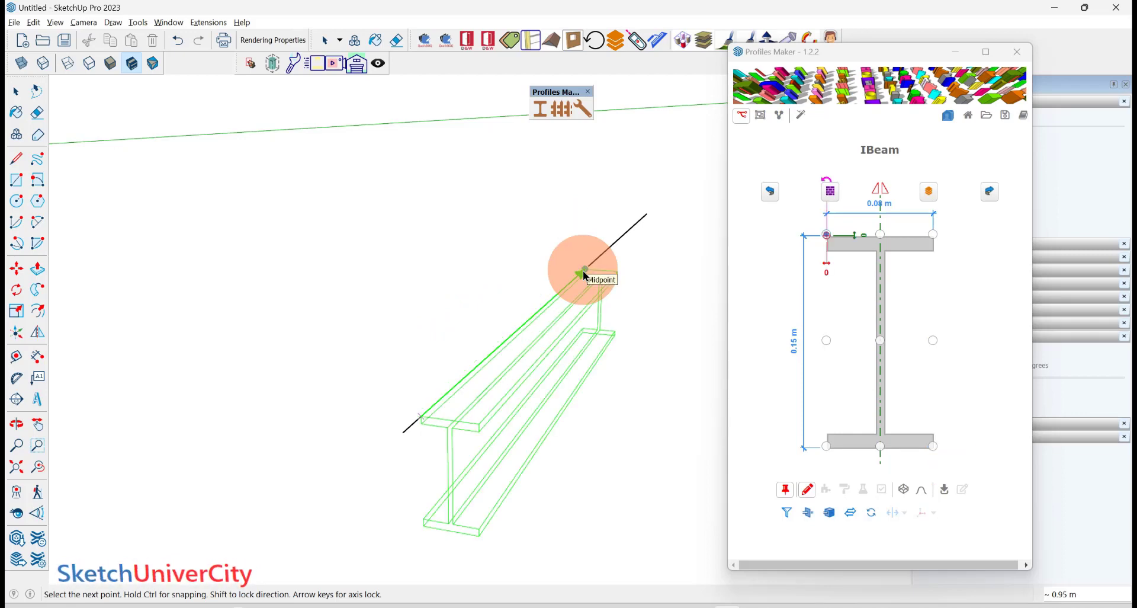
key(Up)
key(Tab)
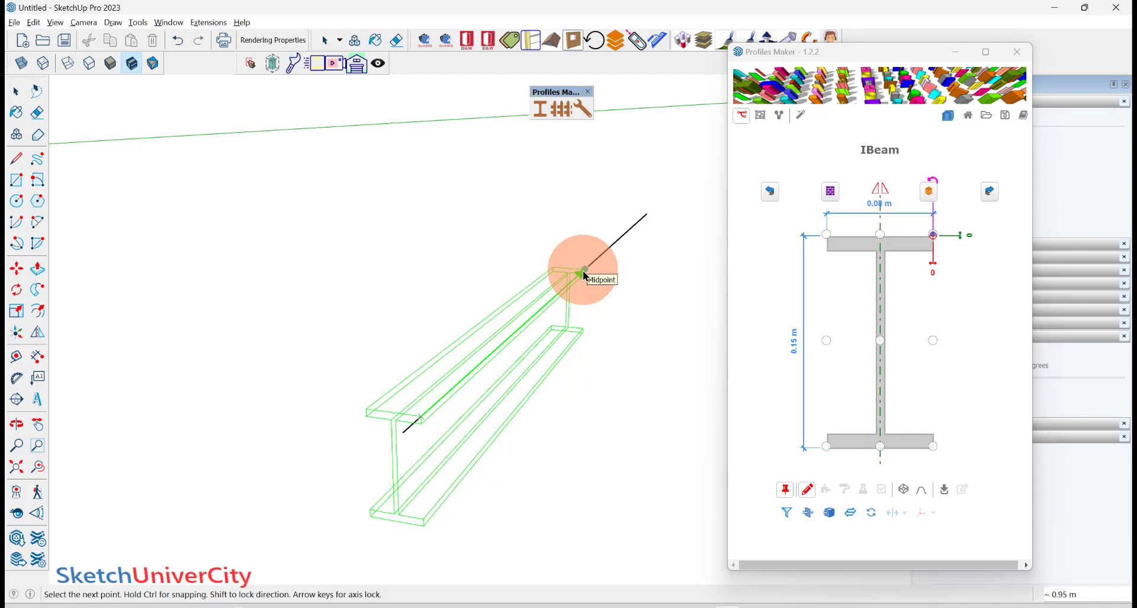
key(Tab)
key(Tab)
key(Tab)
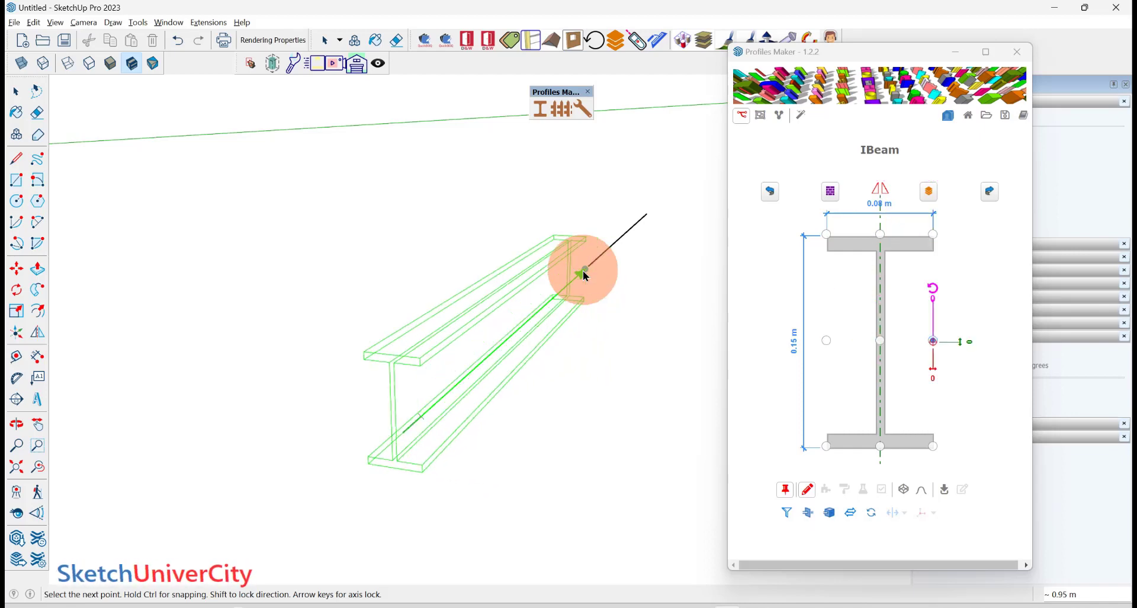
key(Tab)
key(Tab)
key(Tab)
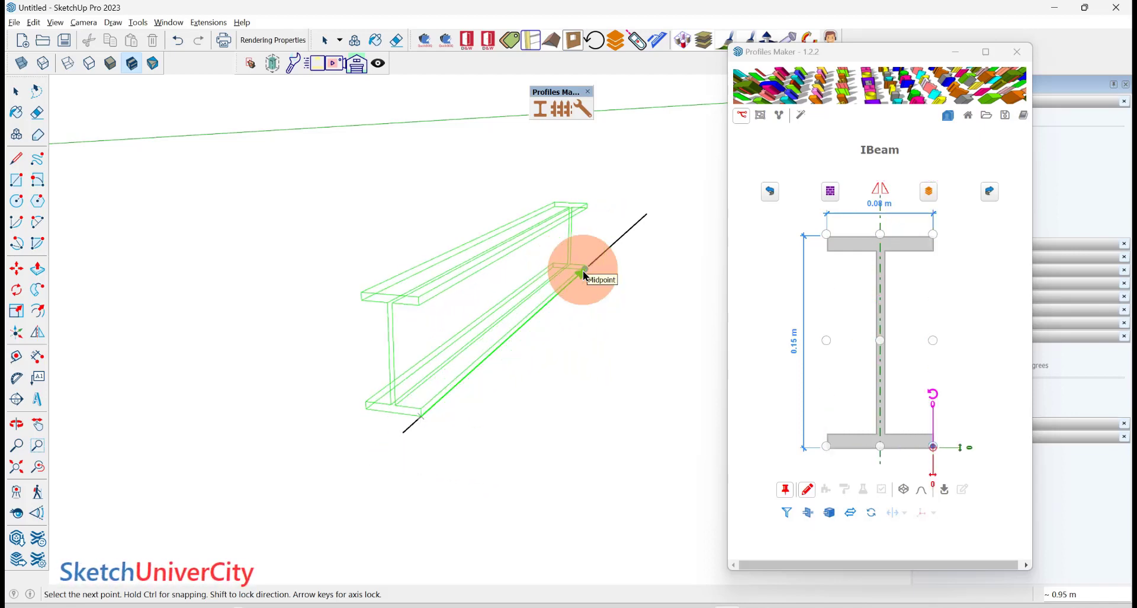
key(Tab)
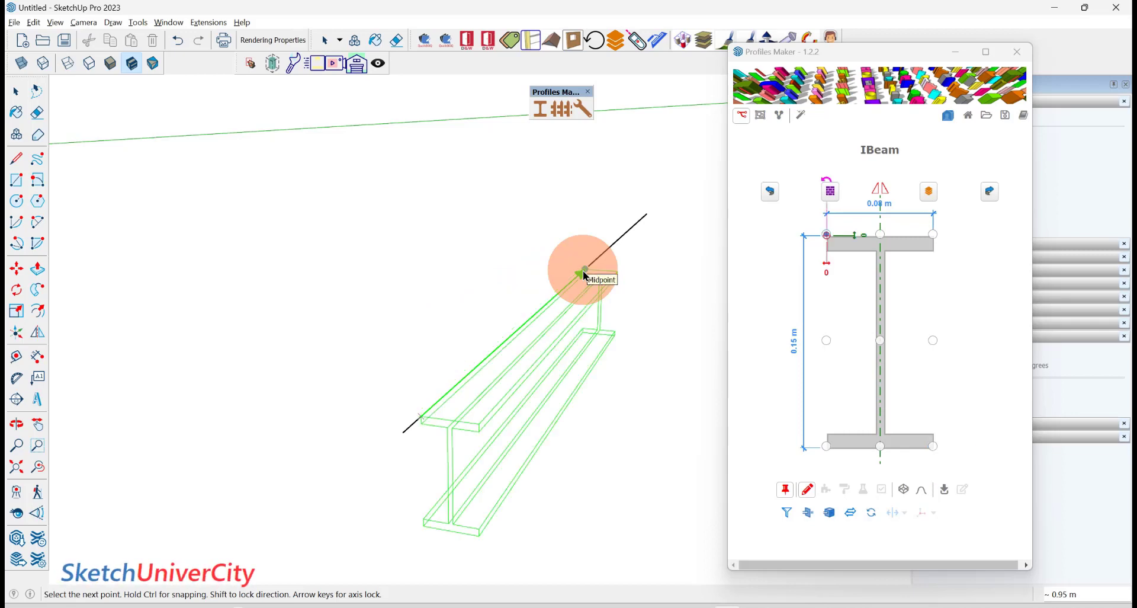
- Sweep three test I-beams along the line, anchored top-left, top-right, then centre
click(481, 363)
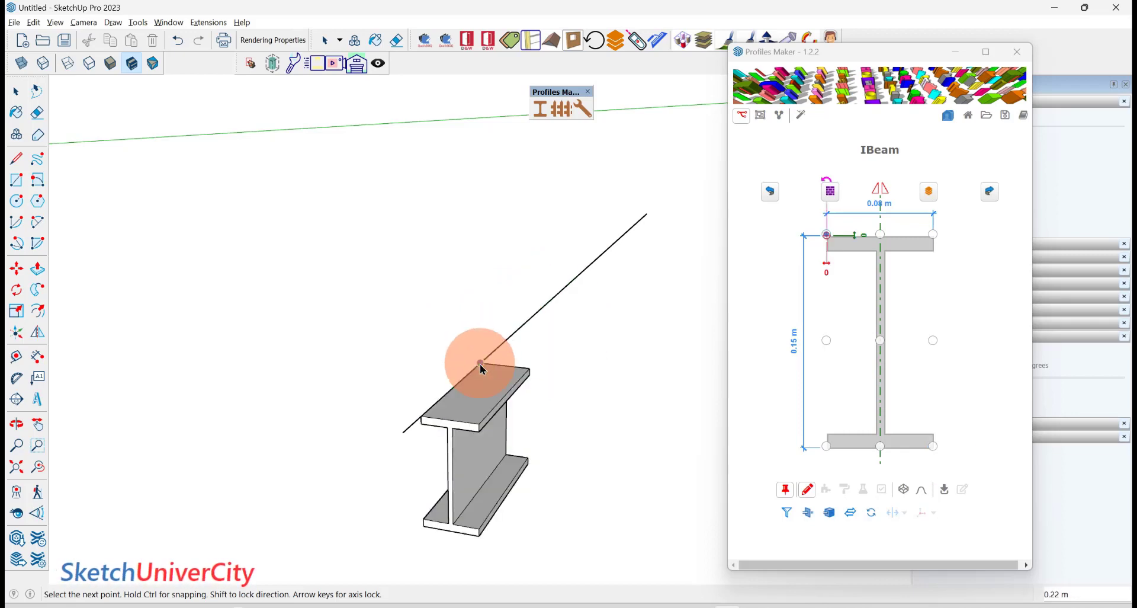
click(506, 340)
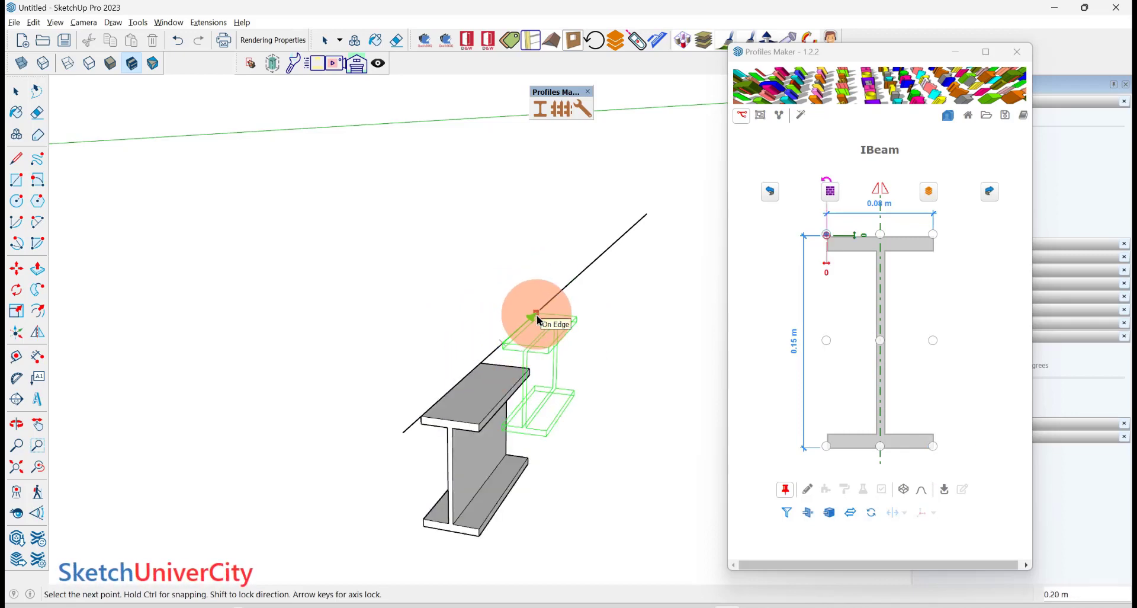
key(Tab)
key(Tab)
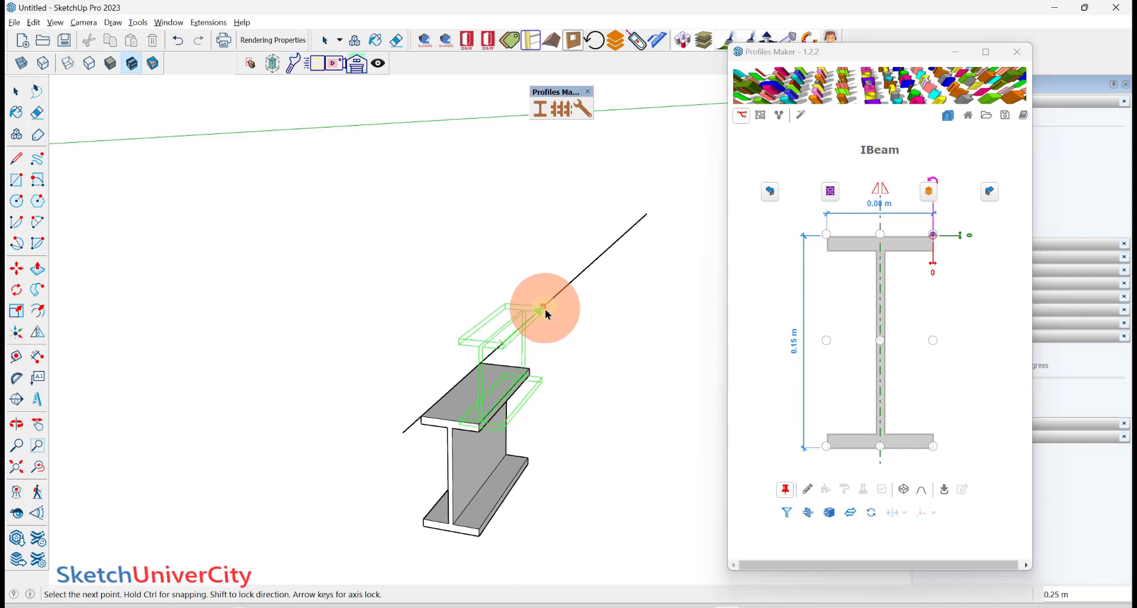
click(542, 312)
click(565, 293)
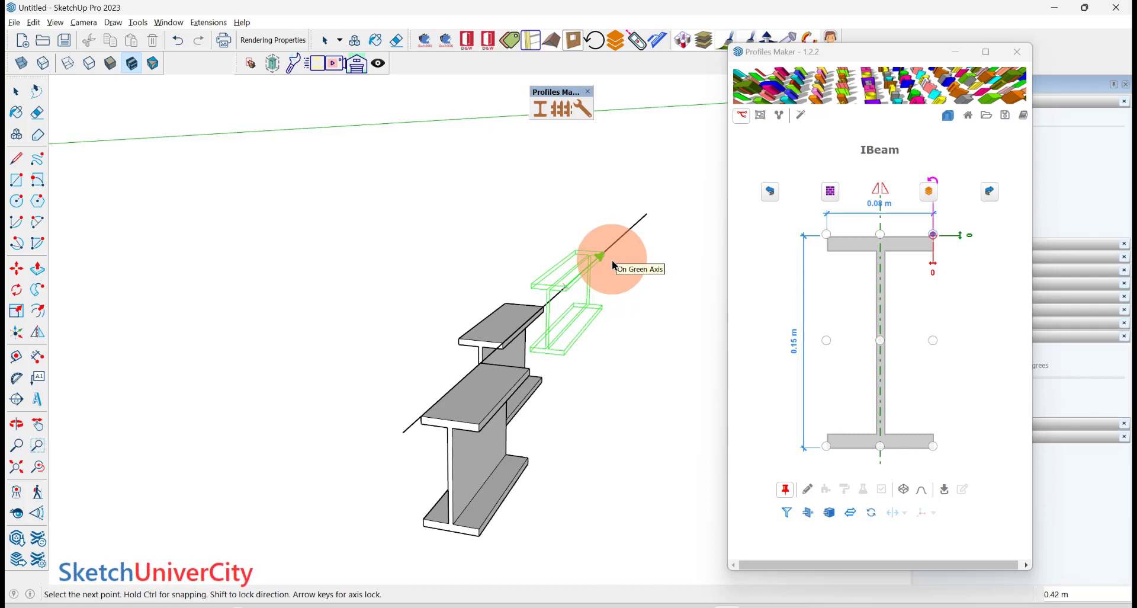
key(Tab)
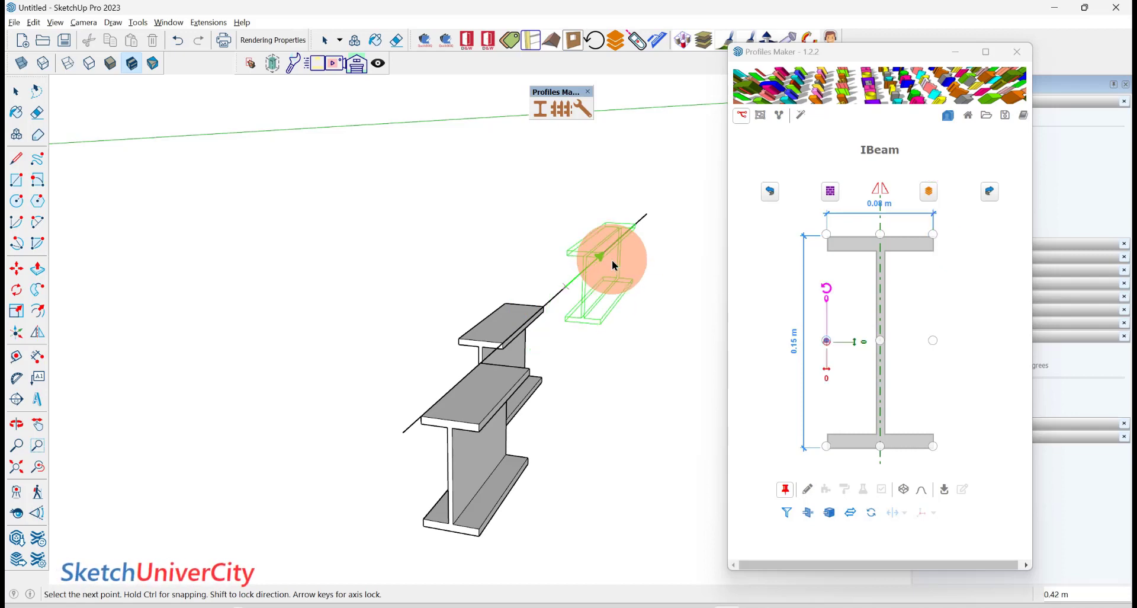
key(Tab)
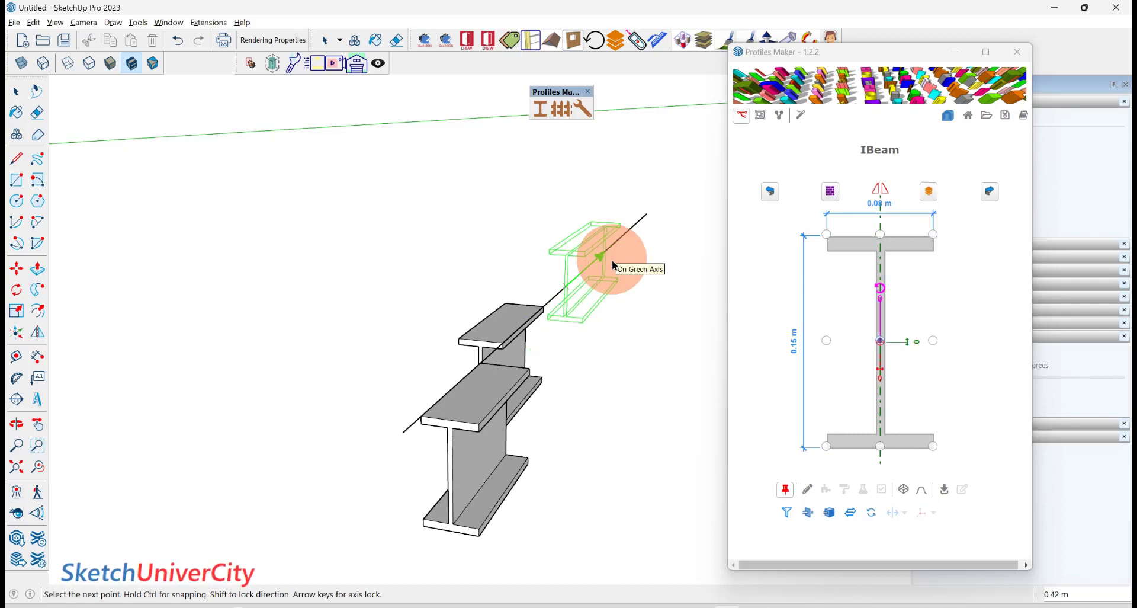
click(614, 264)
- Remove the placed test beams, leaving only the bare path line
mouse_move(614, 264)
middle_down()
mouse_move(542, 285)
mouse_move(546, 267)
mouse_move(599, 282)
middle_up()
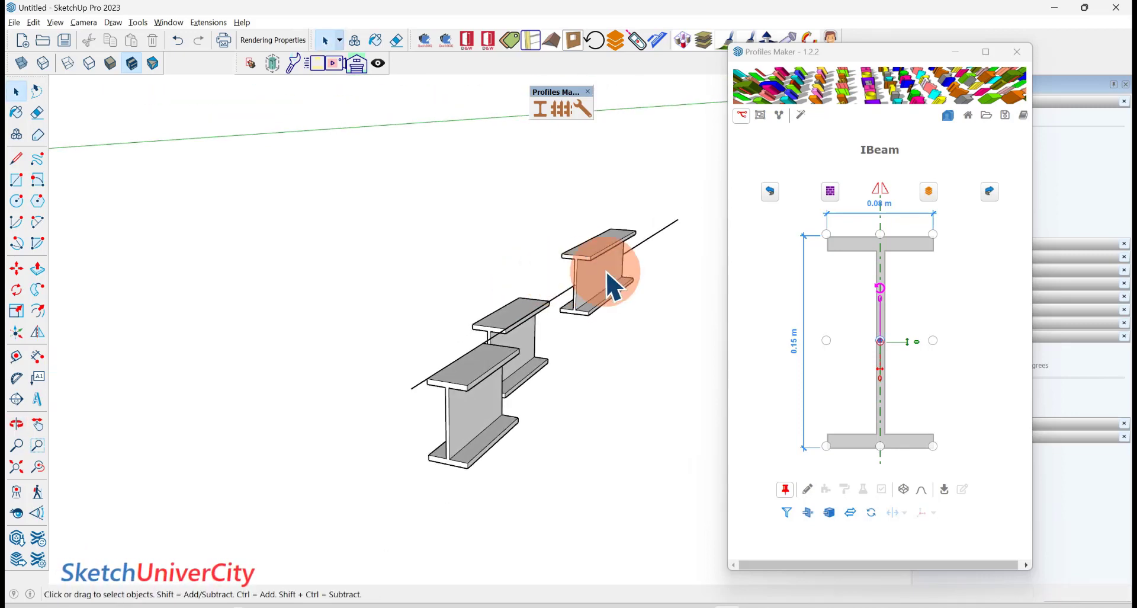
click(807, 489)
scroll(638, 252, up, 3)
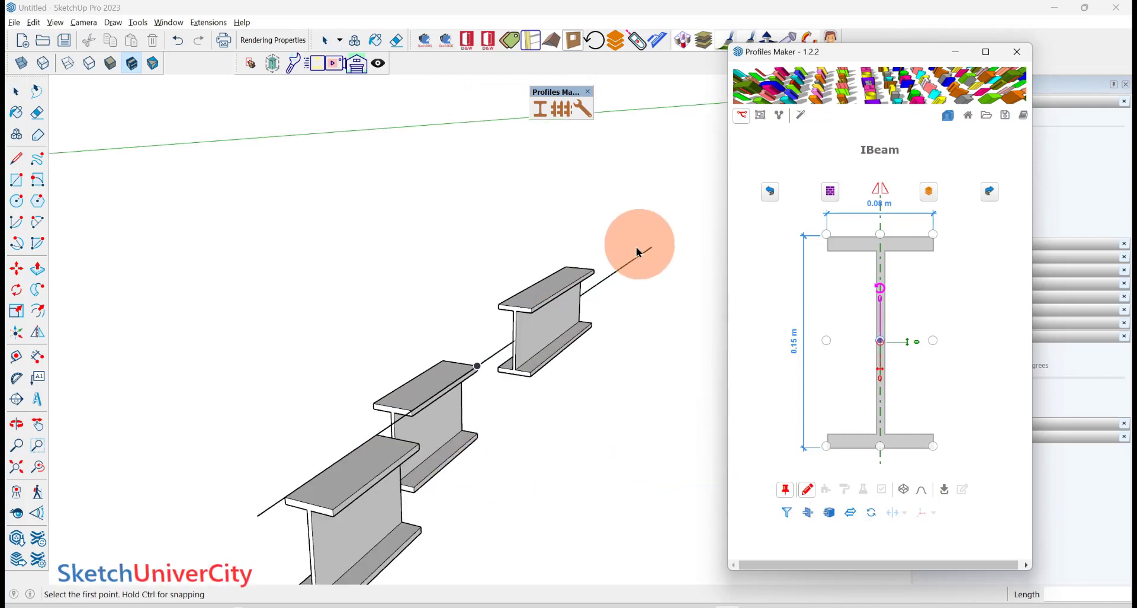
scroll(520, 308, down, 2)
scroll(677, 272, down, 2)
scroll(652, 259, up, 3)
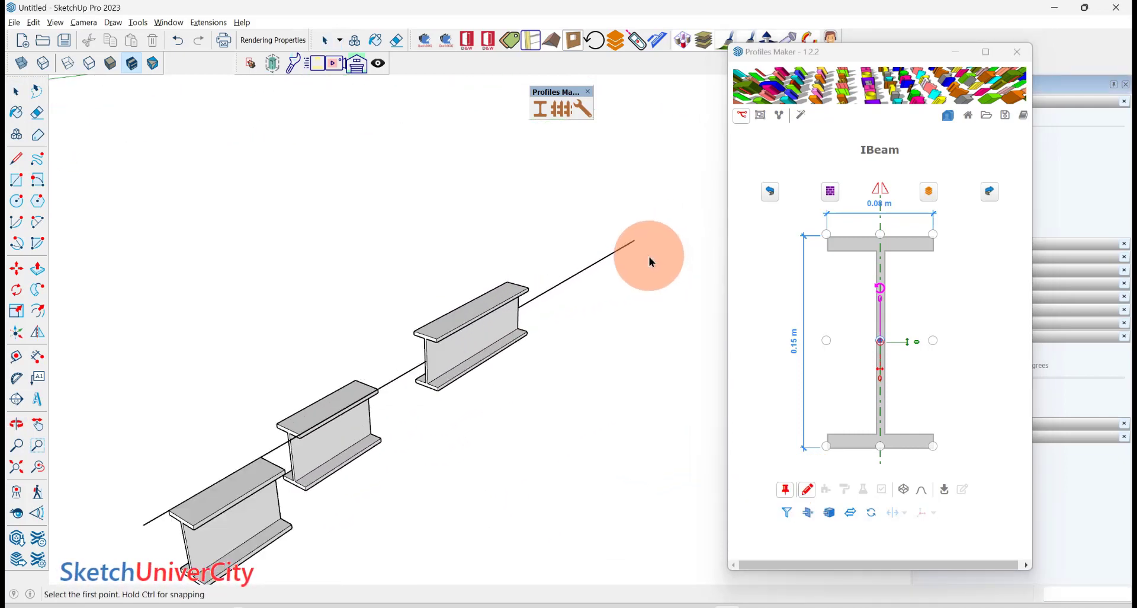
click(521, 373)
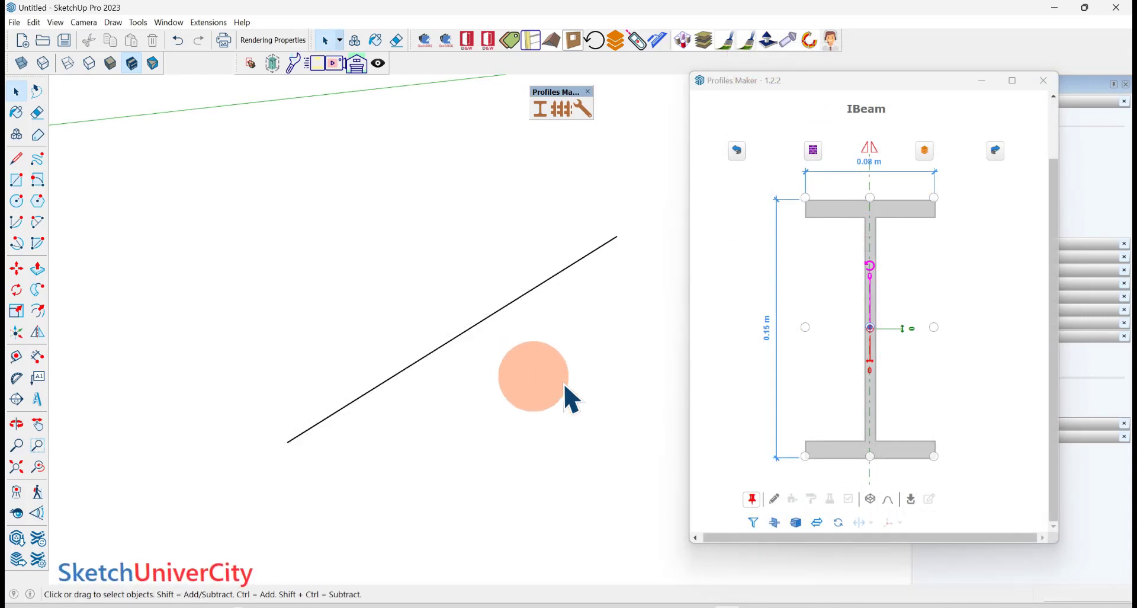
- Start a centre-anchored IBeam sweep at the path line's lower endpoint
click(775, 498)
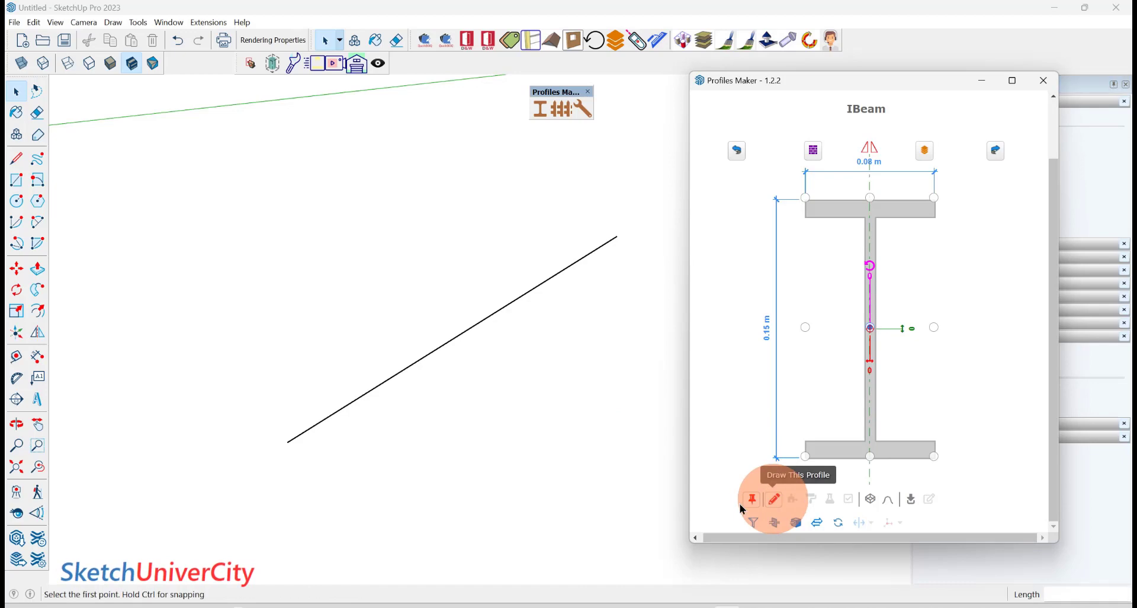
click(329, 419)
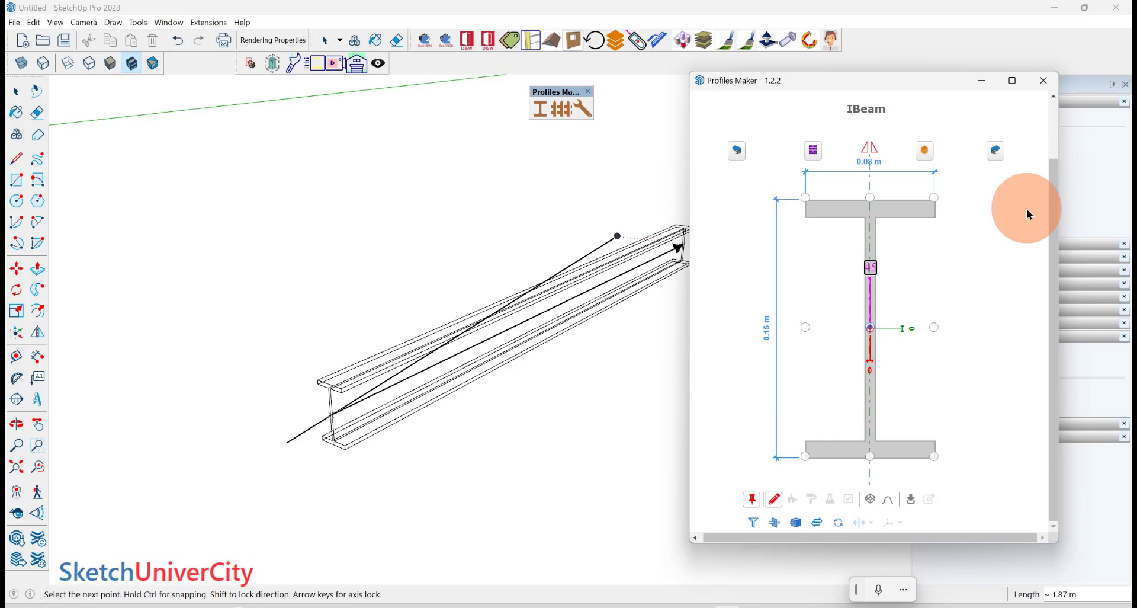
click(998, 294)
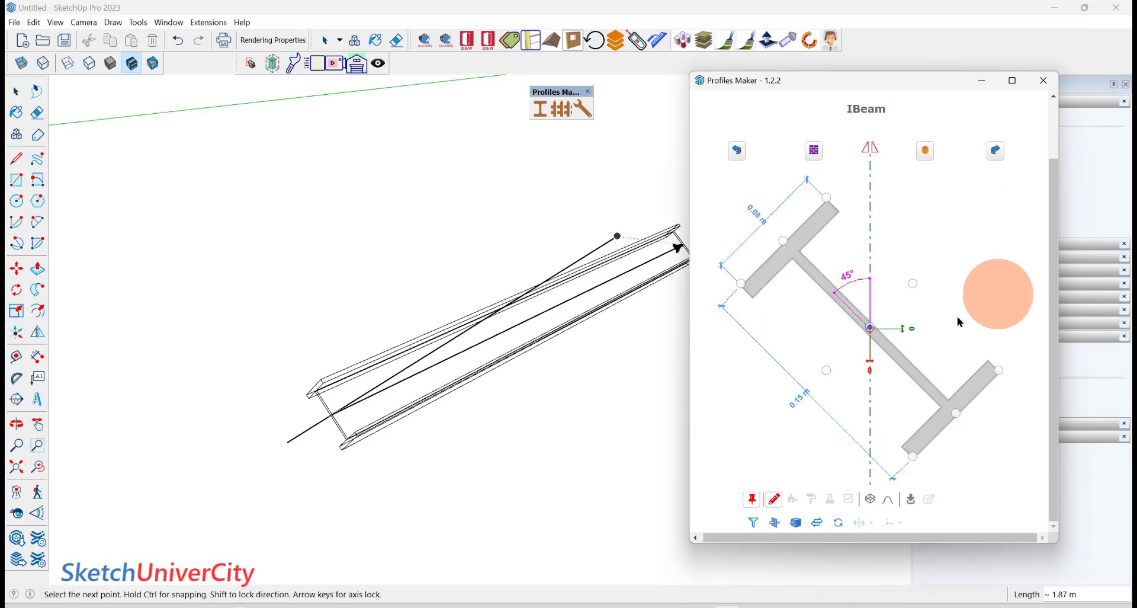
middle_drag(515, 285, 509, 306)
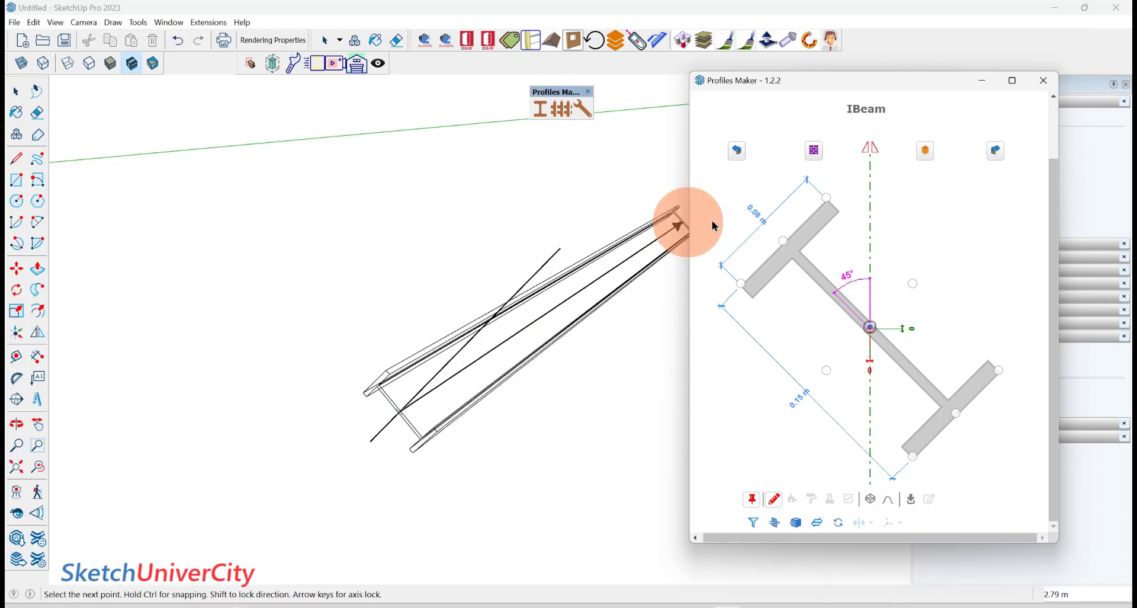
click(783, 246)
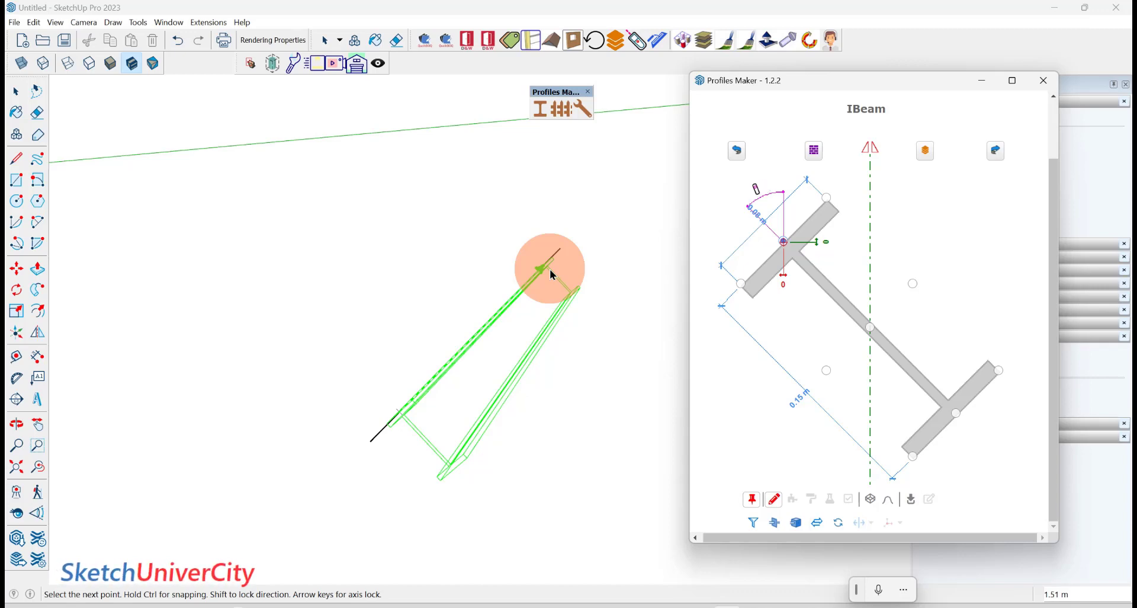
click(702, 217)
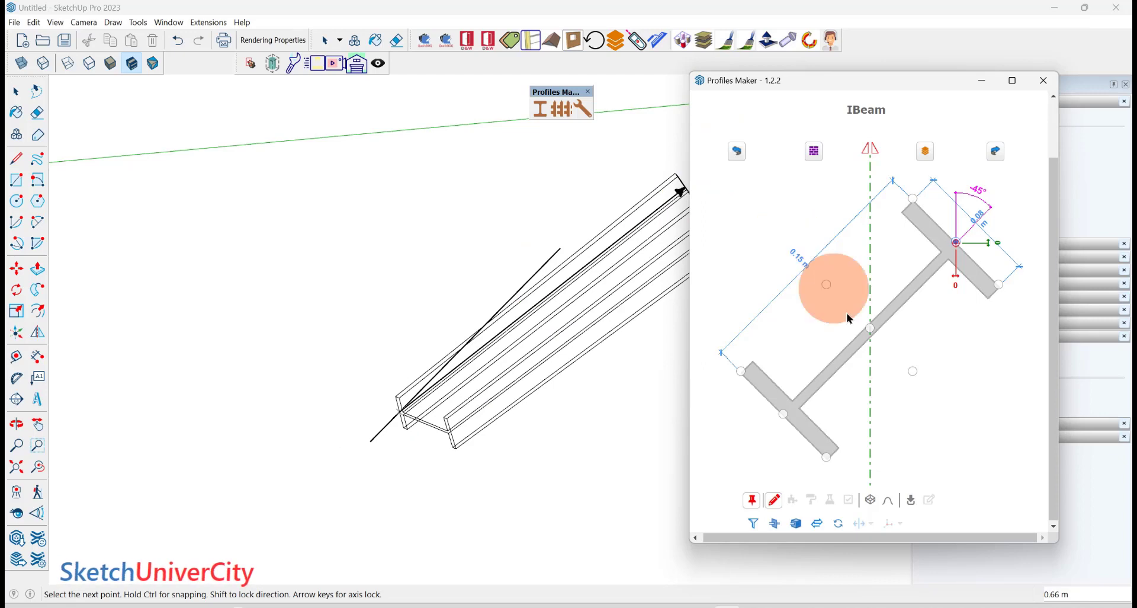
click(870, 327)
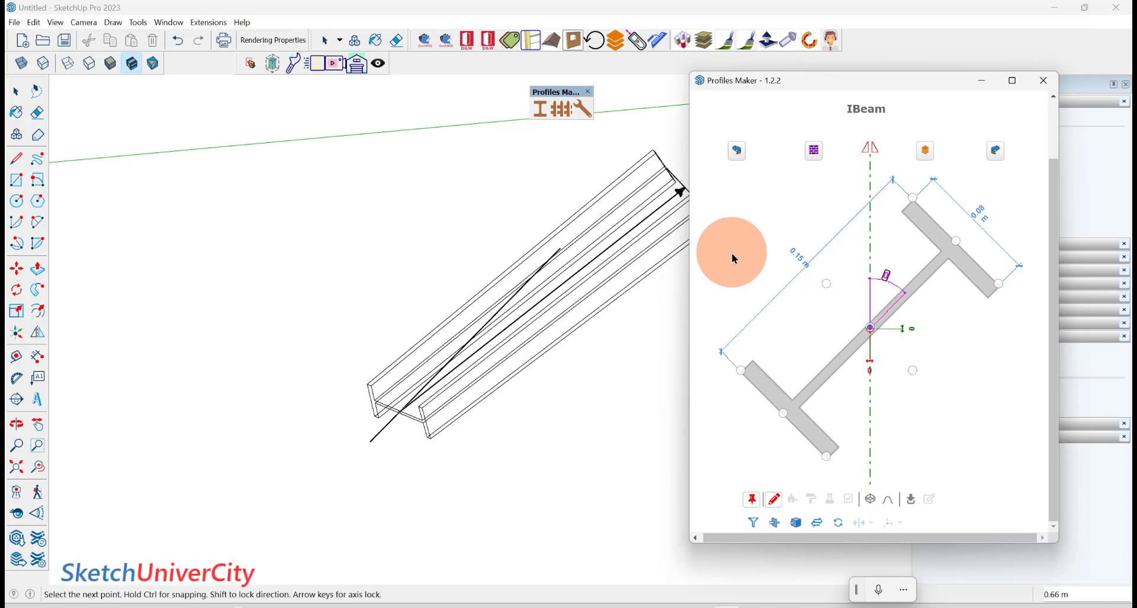
key(Return)
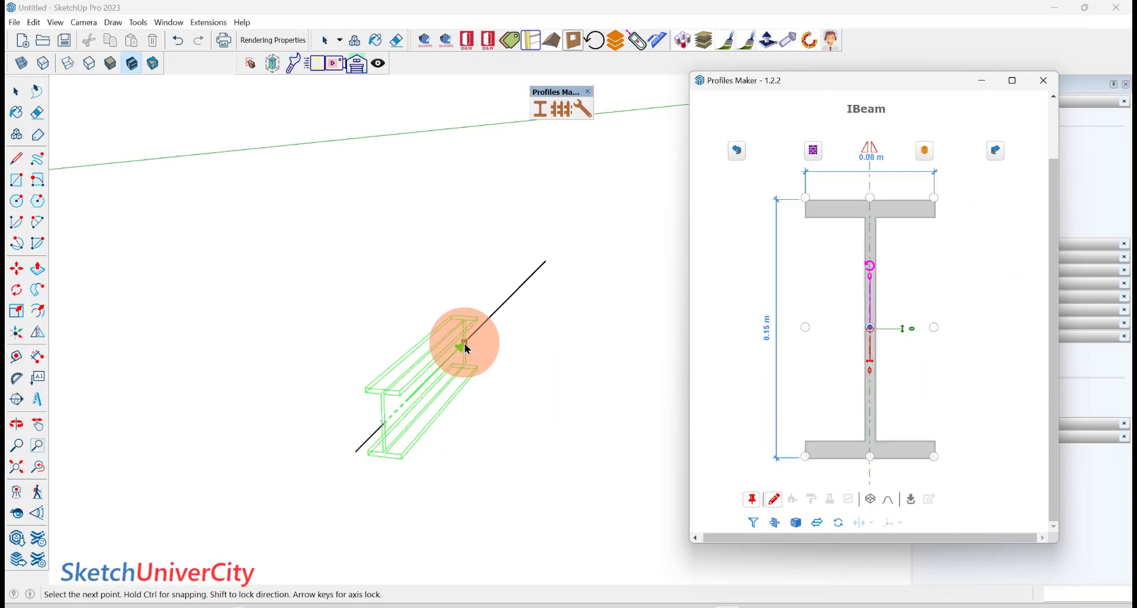
- Commit the upright I-beam along the line and orbit to inspect it
click(509, 310)
mouse_move(510, 309)
middle_down()
mouse_move(452, 325)
mouse_move(453, 357)
middle_up()
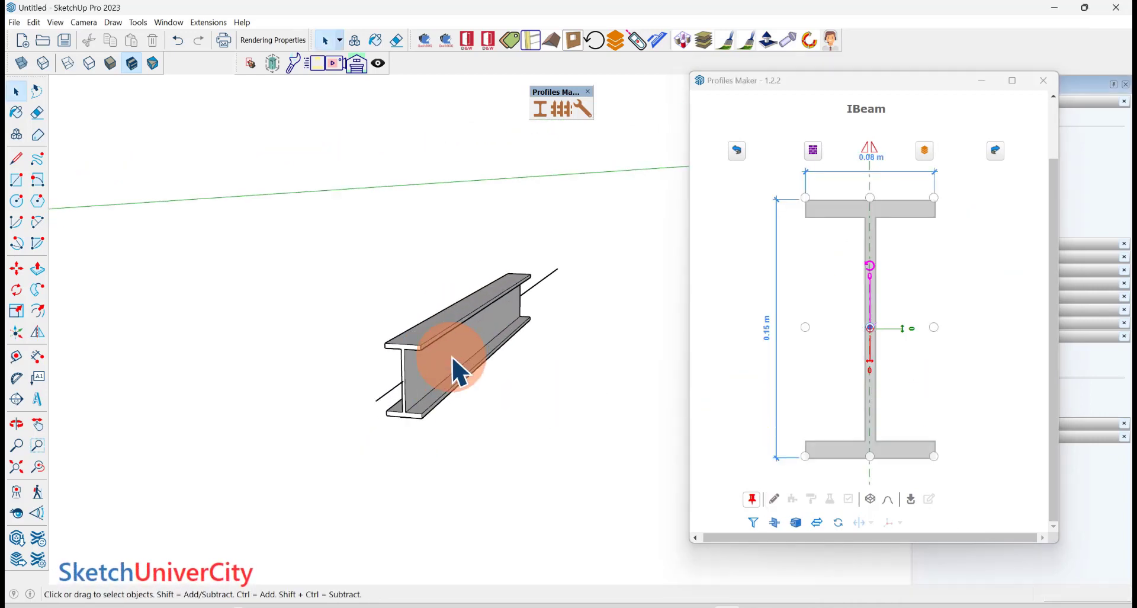
click(790, 501)
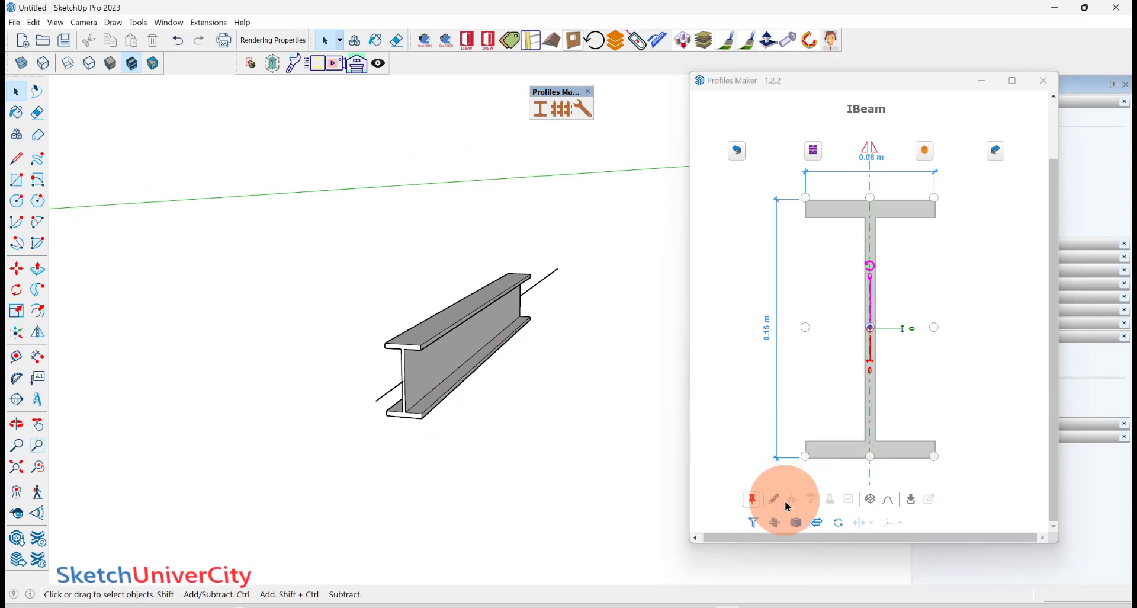
mouse_move(580, 380)
middle_down()
mouse_move(595, 388)
mouse_move(500, 355)
mouse_move(568, 400)
middle_up()
- Delete the I-beam and move the path line near the origin
click(502, 354)
key(Delete)
click(512, 360)
key(m)
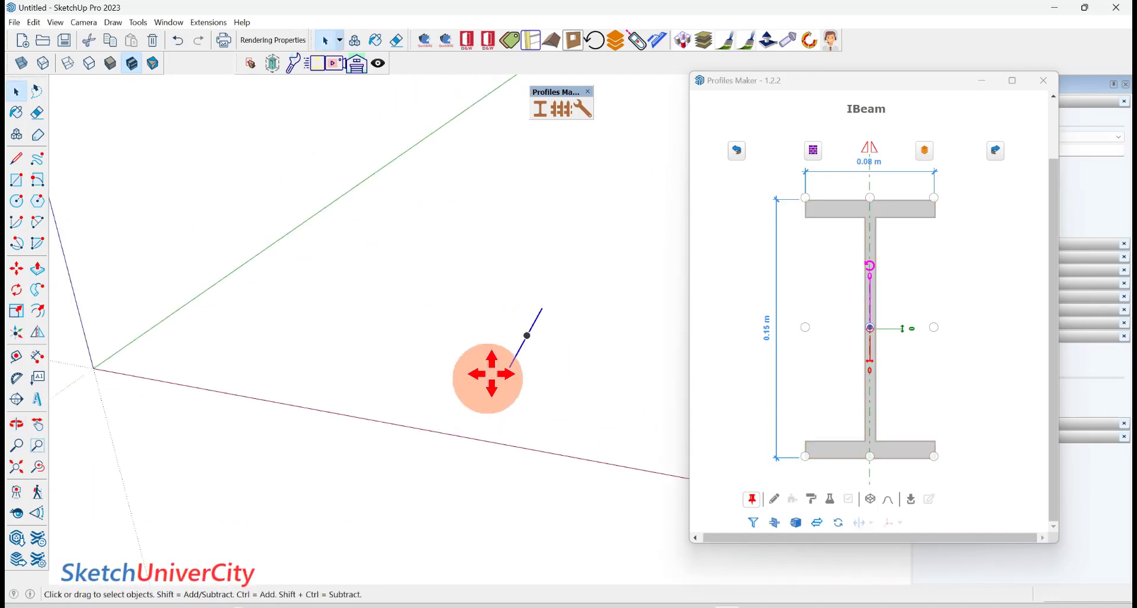
click(510, 367)
click(107, 361)
key(space)
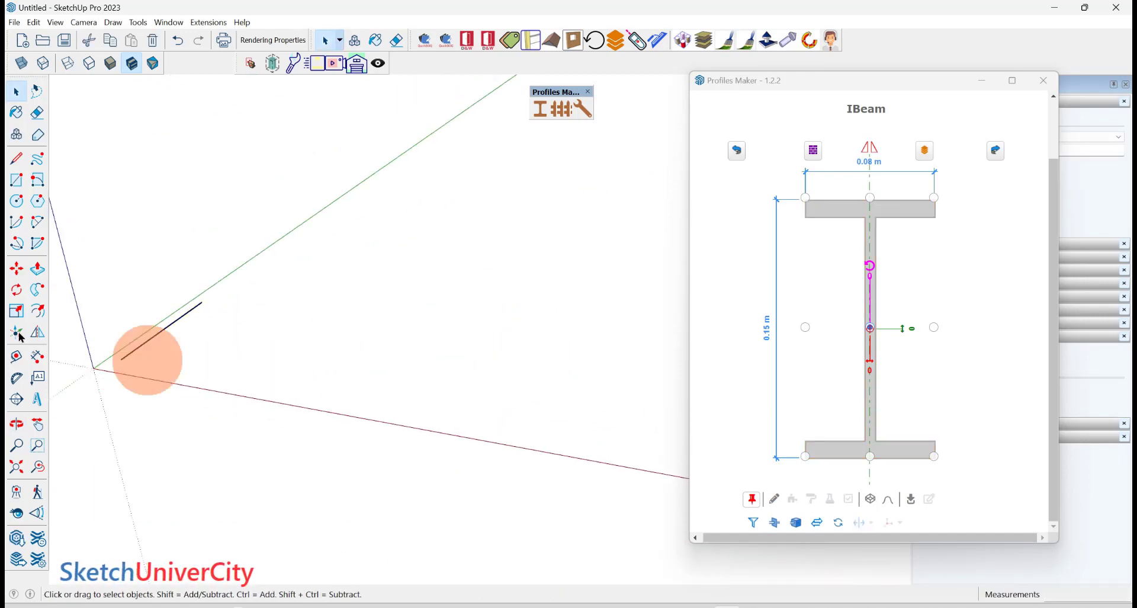
scroll(83, 361, up, 3)
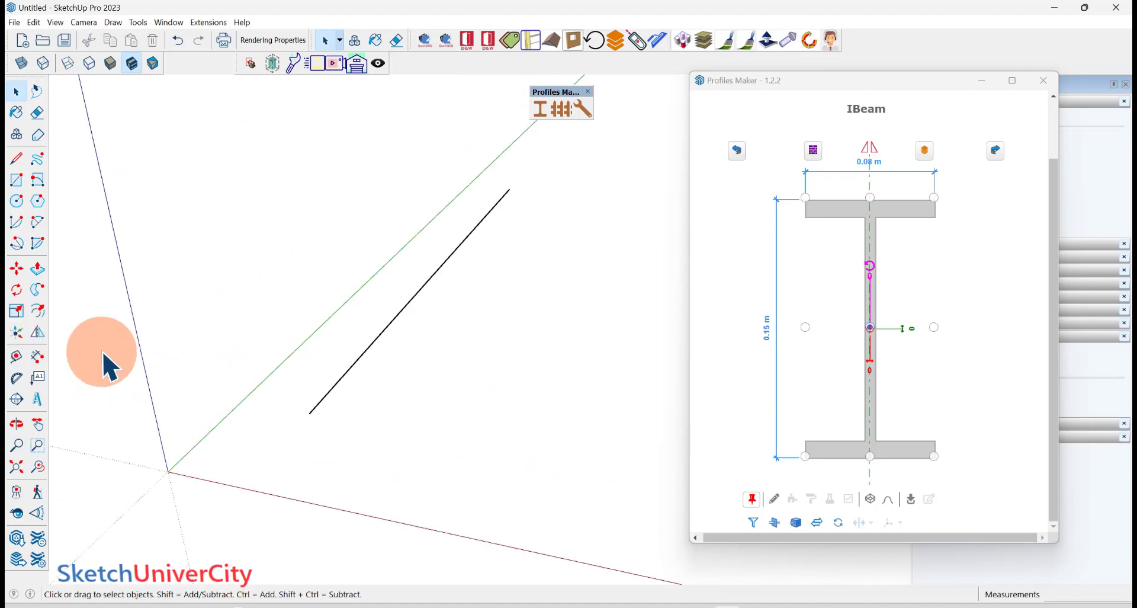
- Sweep a fresh I-beam along the relocated line and pin the IBeam profile
click(778, 504)
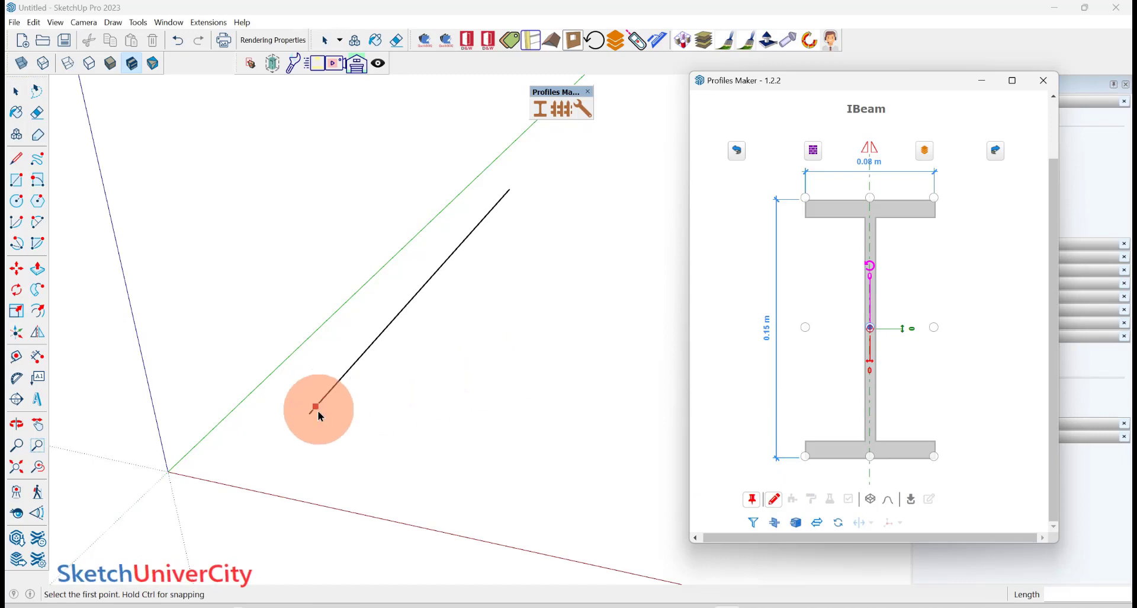
click(332, 393)
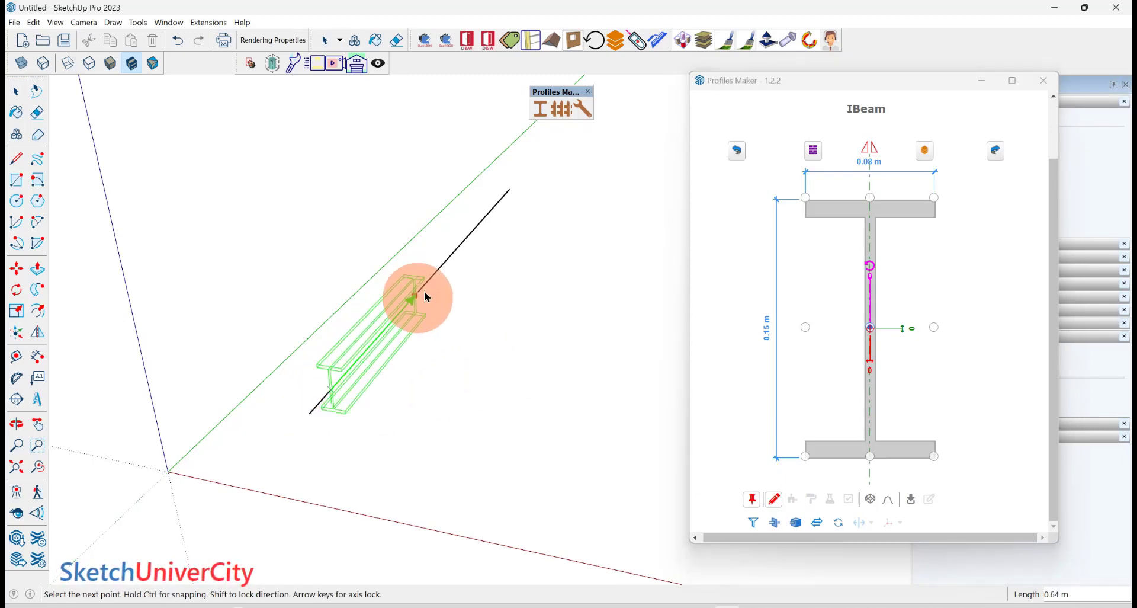
click(495, 217)
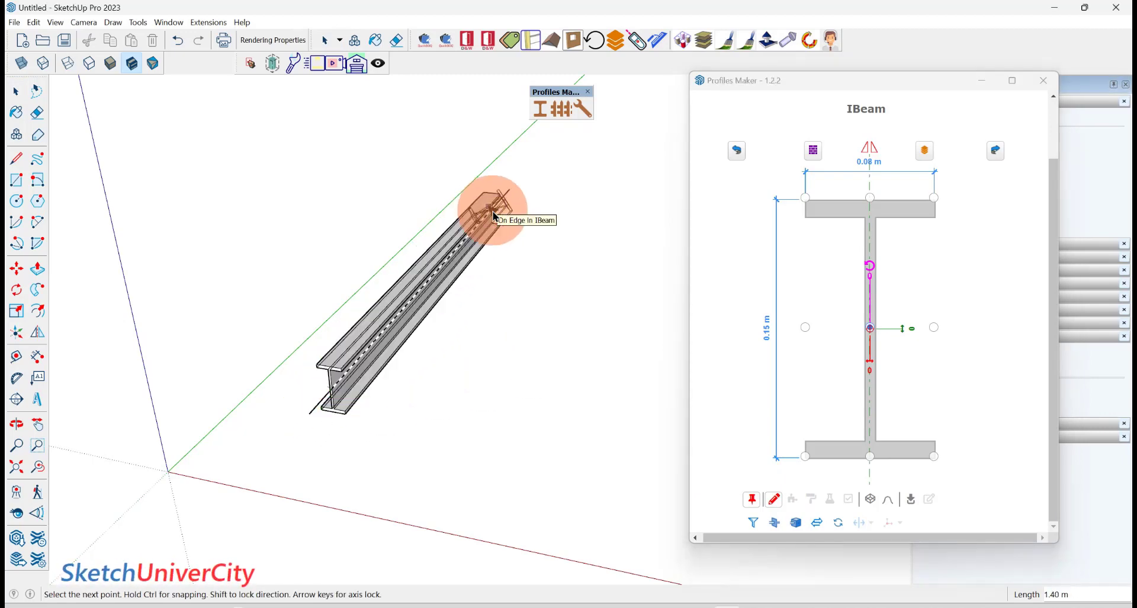
middle_drag(533, 376, 515, 268)
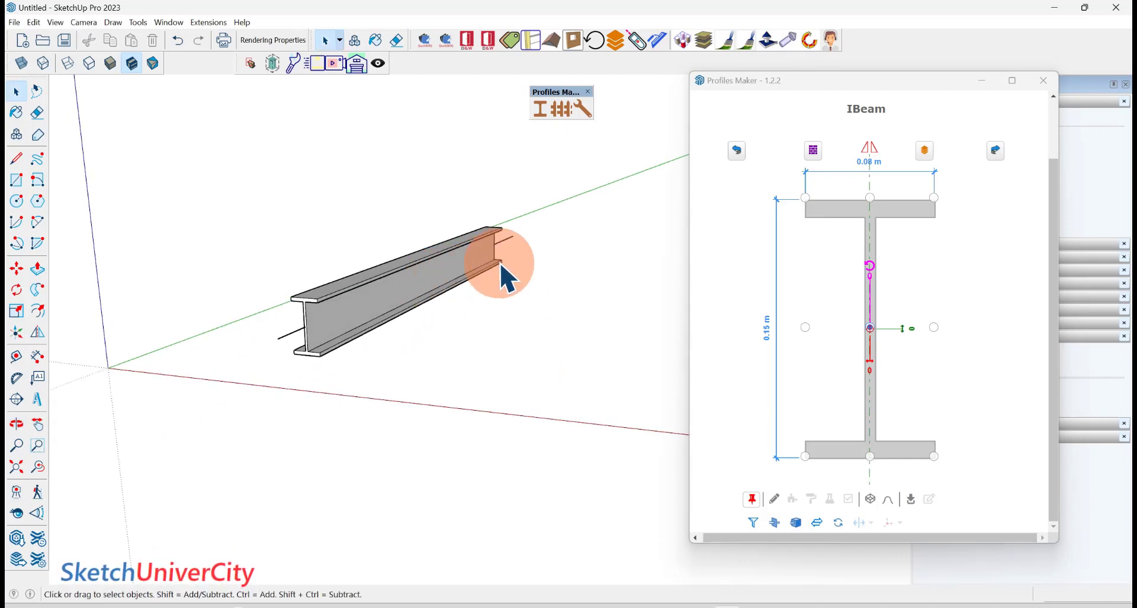
click(751, 500)
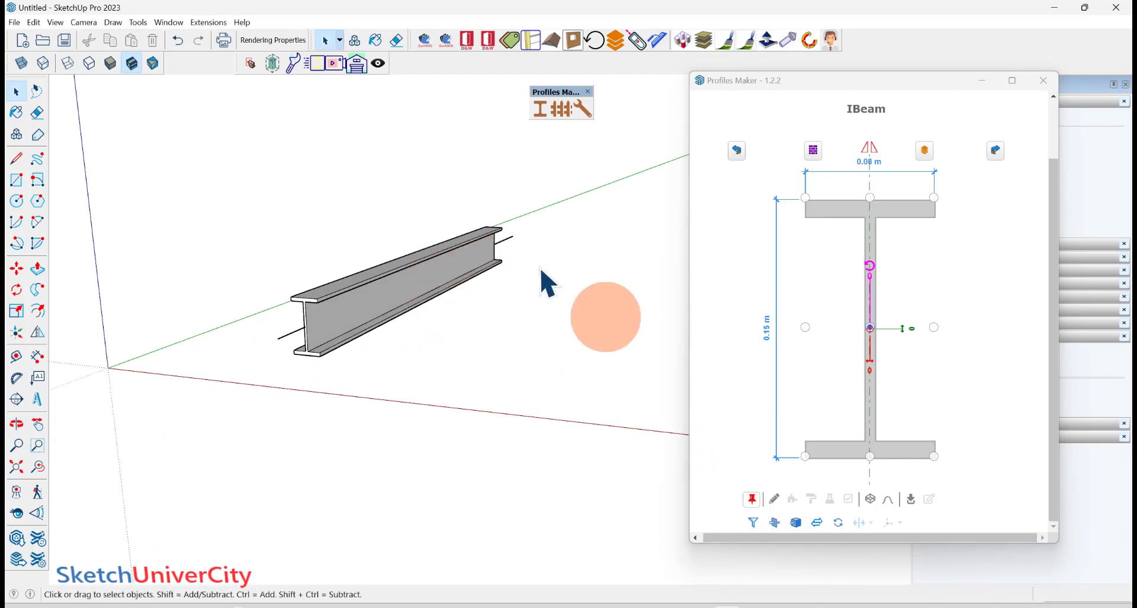
click(312, 302)
- From a diagonal top-down view, draw a 0.05 m radius circle on the ground beside the beam
scroll(229, 300, up, 2)
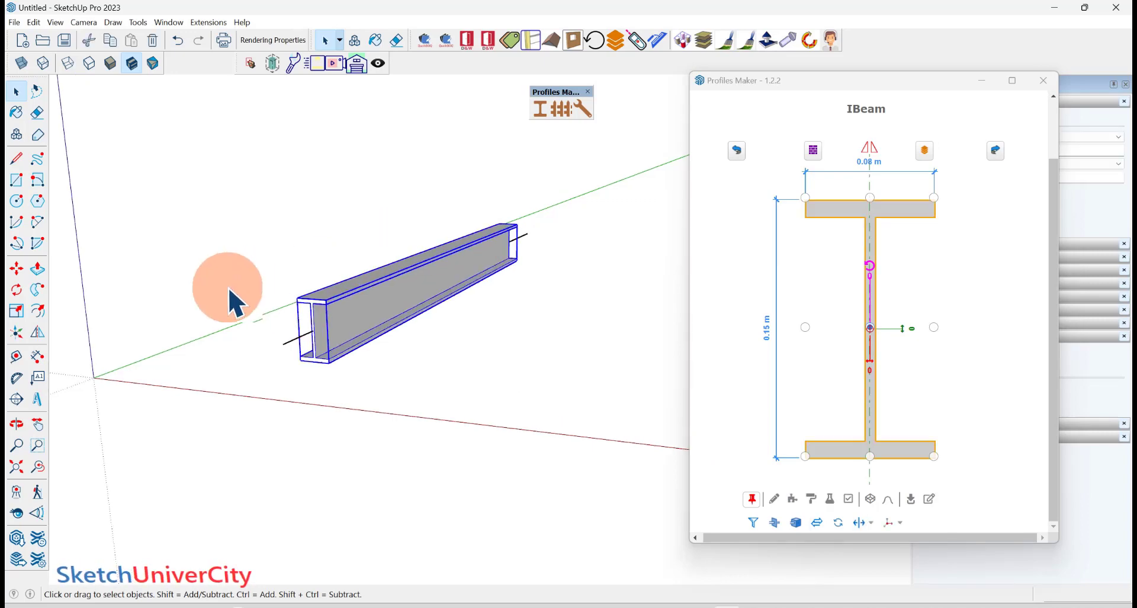
scroll(231, 295, up, 2)
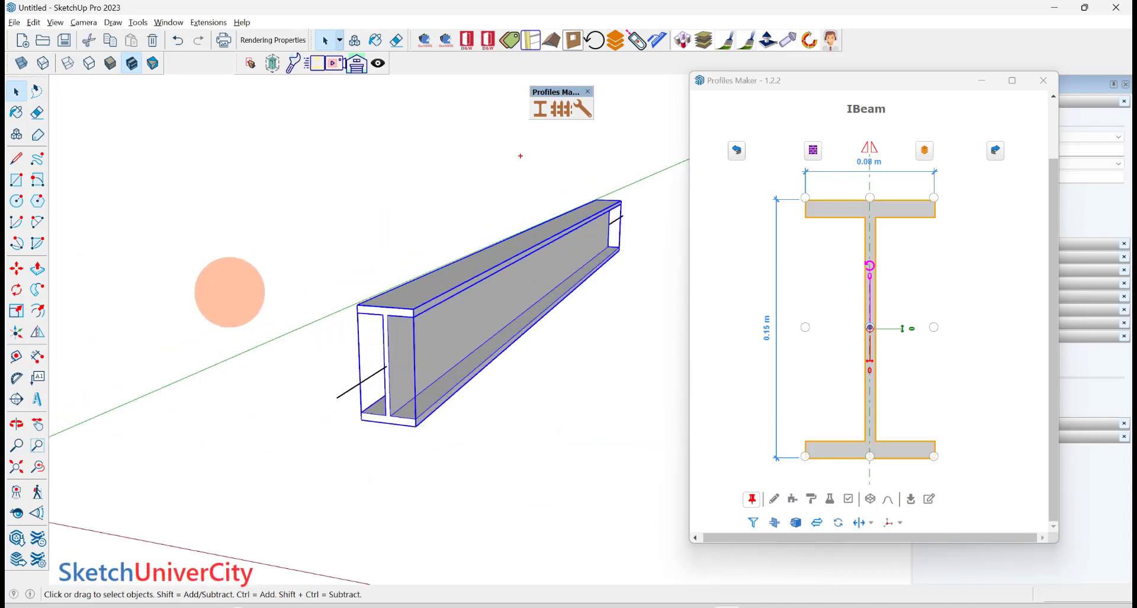
drag(520, 156, 692, 168)
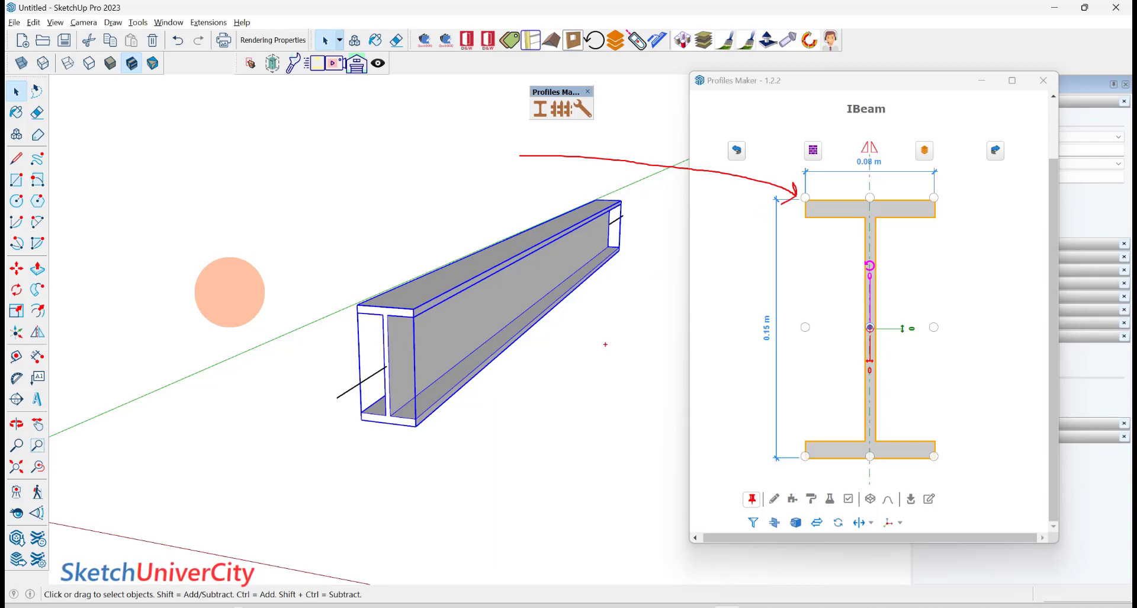
drag(606, 346, 794, 277)
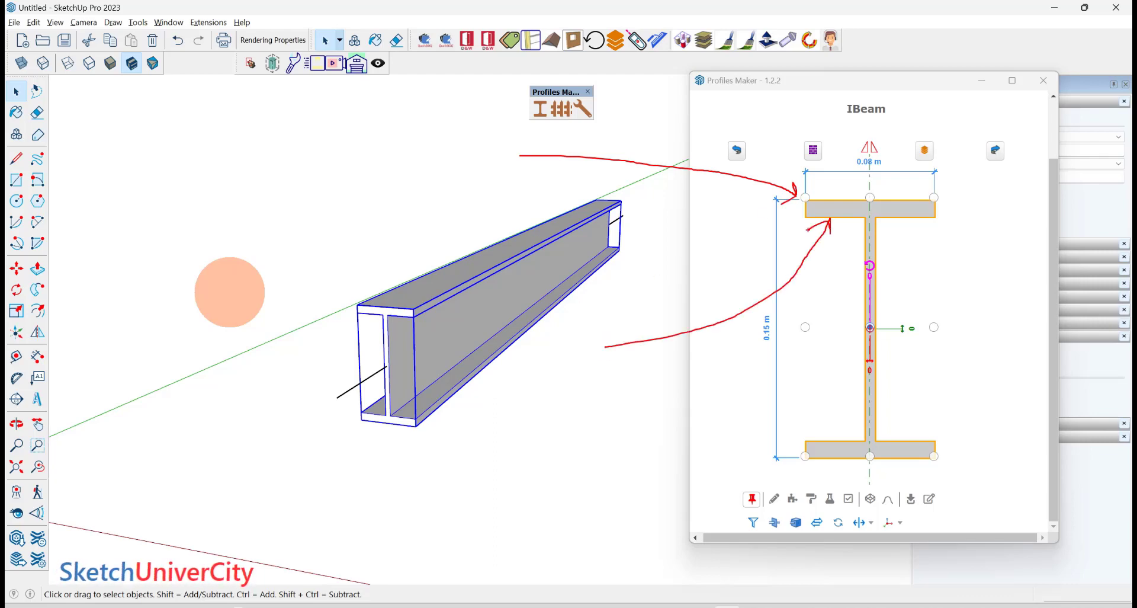
mouse_move(313, 418)
middle_down()
mouse_move(449, 422)
mouse_move(443, 407)
middle_up()
scroll(443, 409, up, 3)
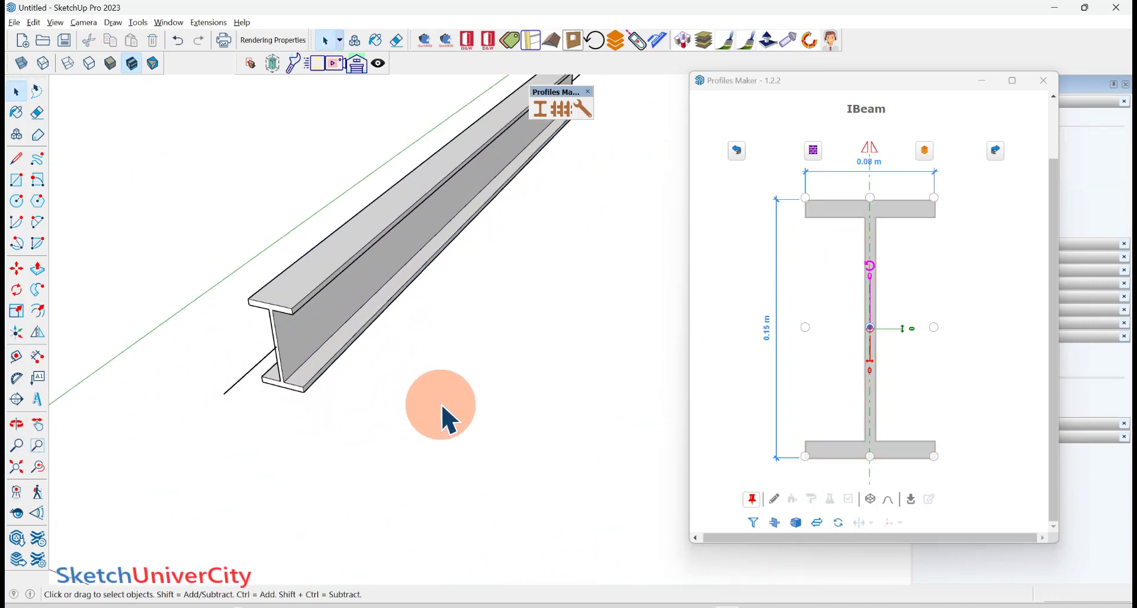
key(c)
click(405, 416)
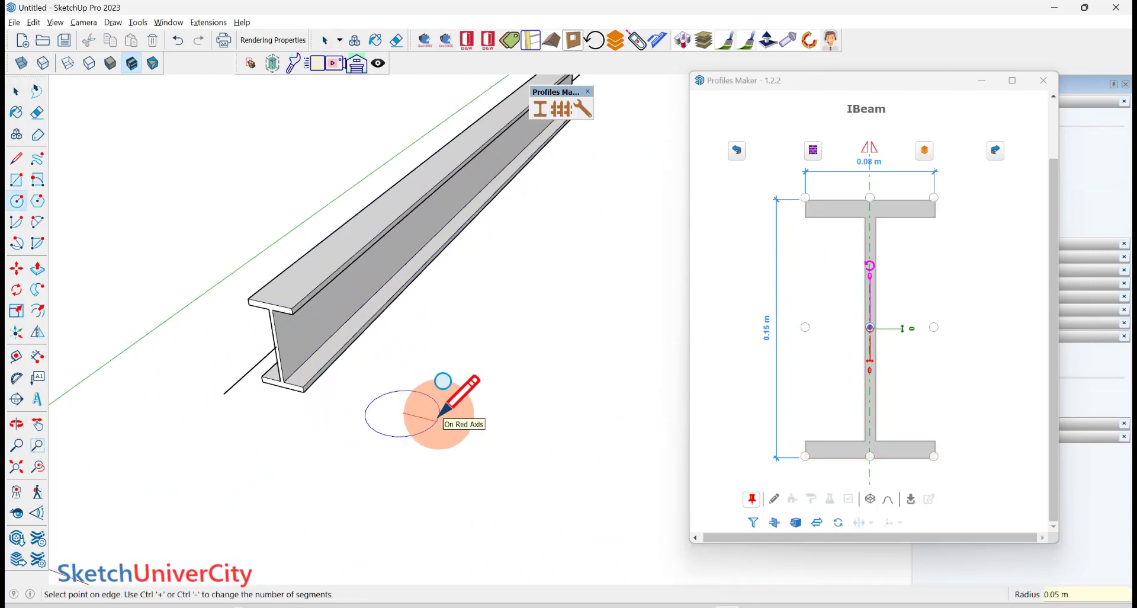
click(445, 396)
key(space)
scroll(400, 408, up, 1)
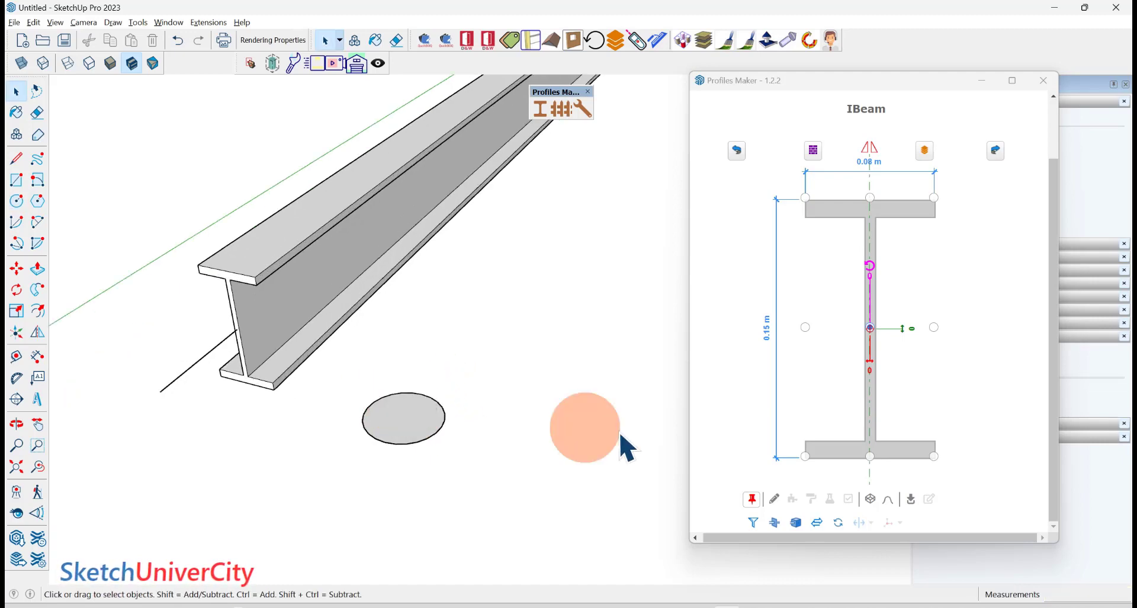
- Unpin IBeam, load the circle as the profile, and rename it PIPE
click(753, 503)
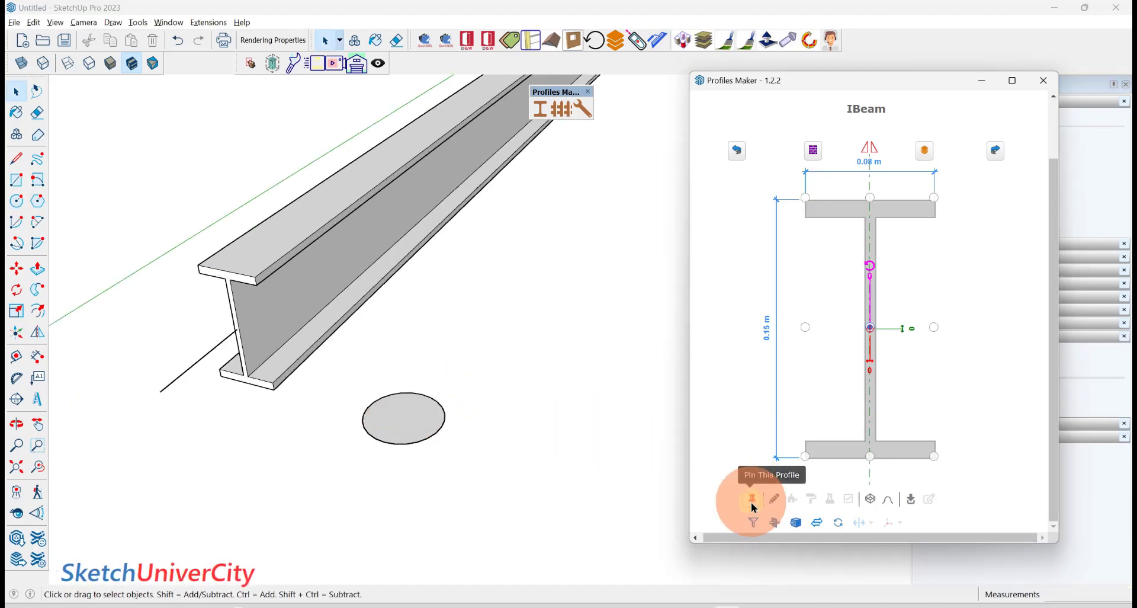
click(406, 418)
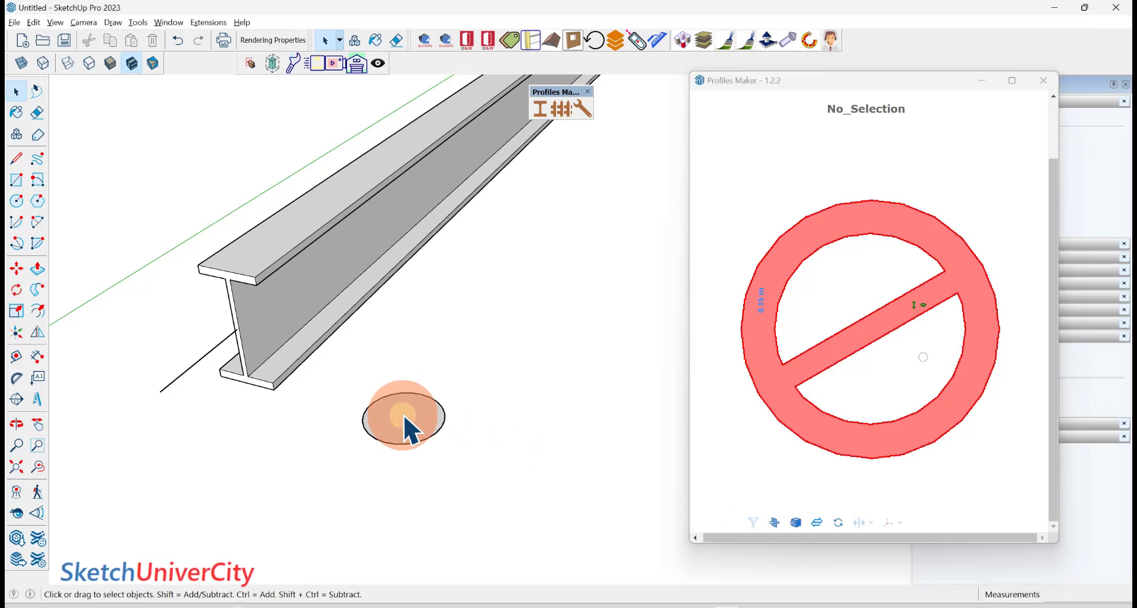
double_click(882, 109)
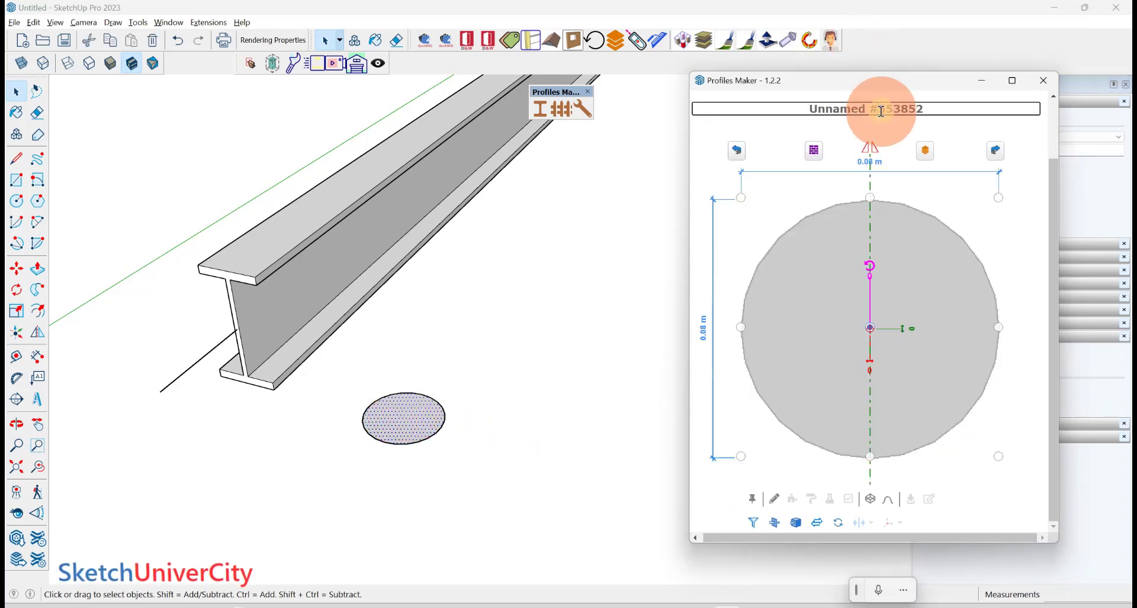
text(PIPE)
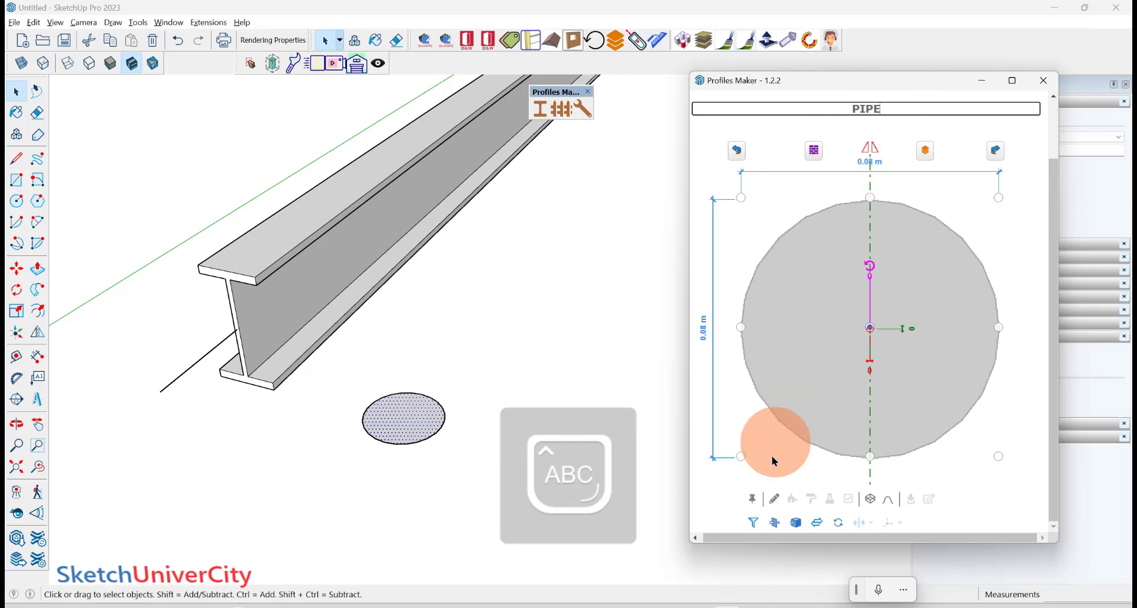
click(752, 499)
- Copy the path line with Move and Ctrl to the right of the I-beam
scroll(365, 342, down, 5)
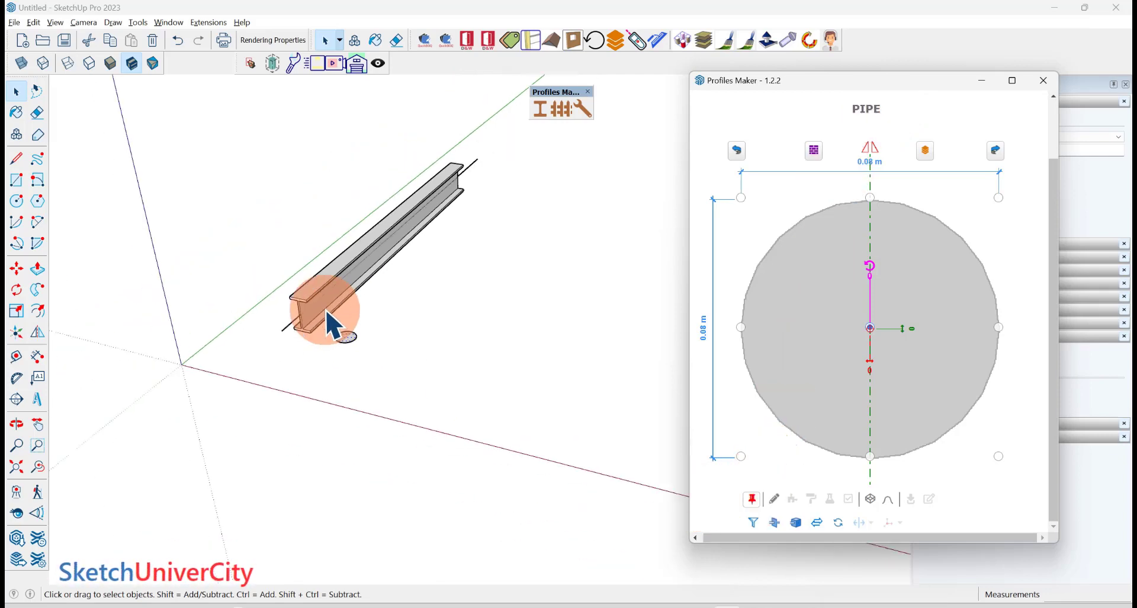
mouse_move(338, 323)
middle_down()
mouse_move(394, 310)
mouse_move(406, 339)
mouse_move(314, 374)
middle_up()
key(m)
drag(306, 361, 452, 382)
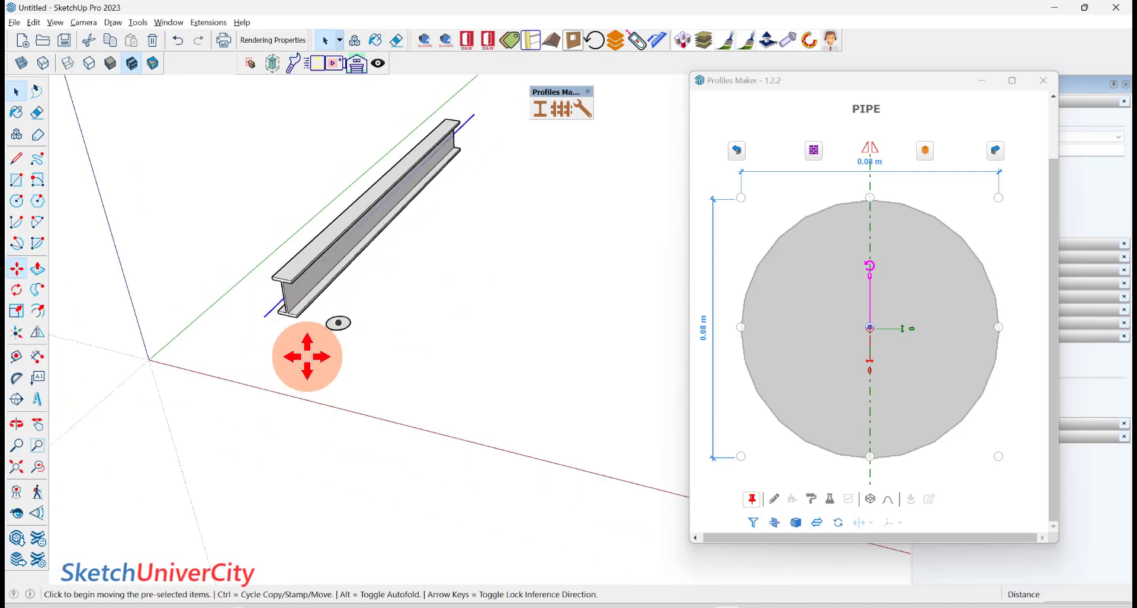
key(ctrl)
click(452, 382)
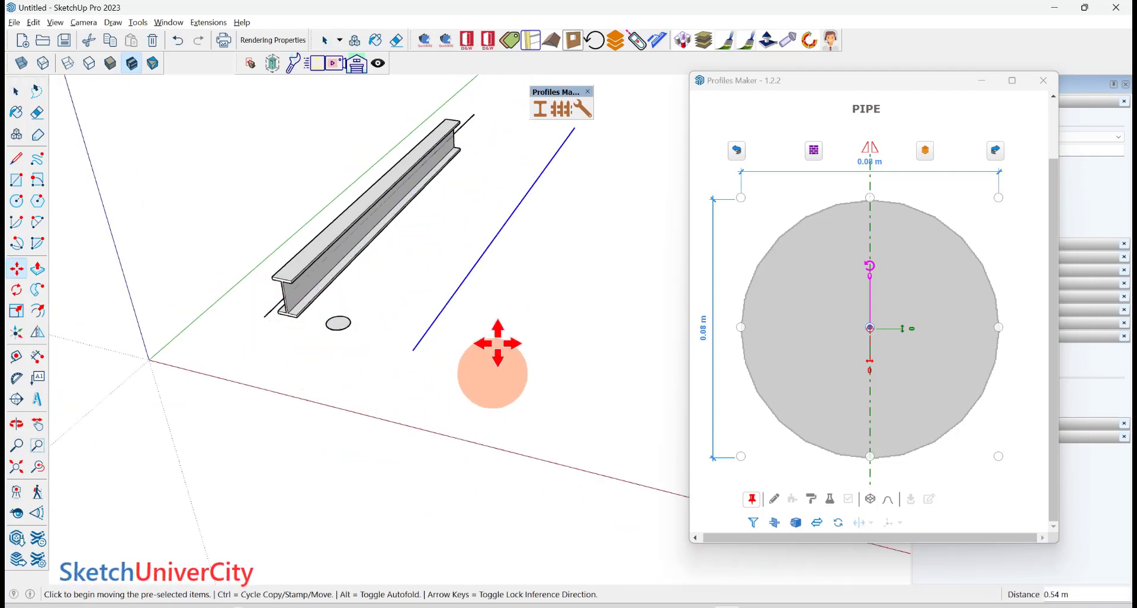
key(space)
click(497, 346)
- Sweep the PIPE profile from the copied line's lower end to its upper end
click(777, 502)
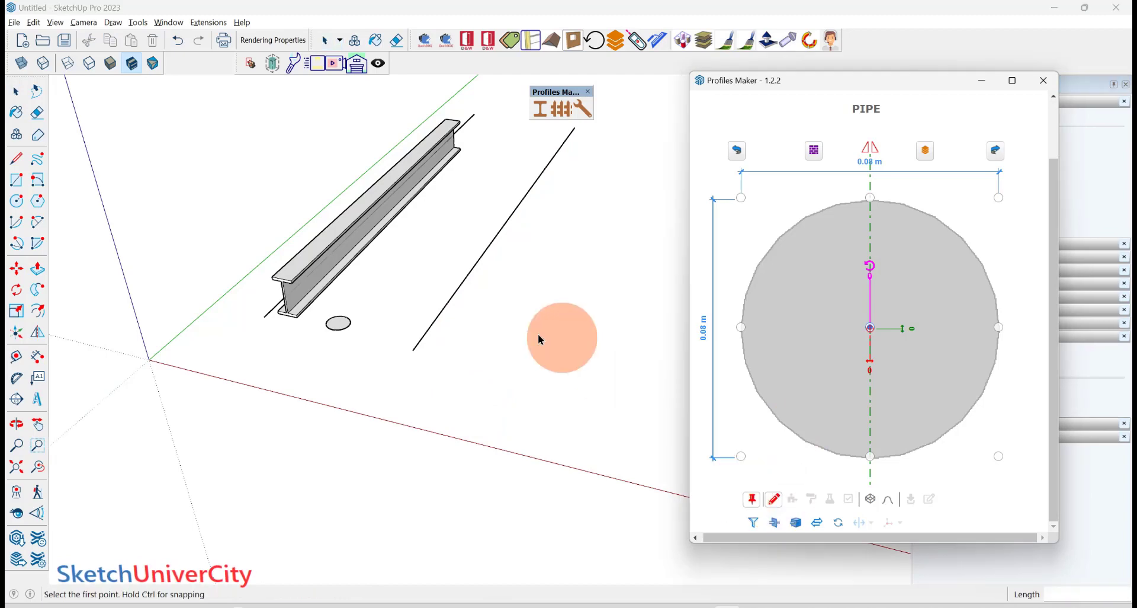
click(425, 333)
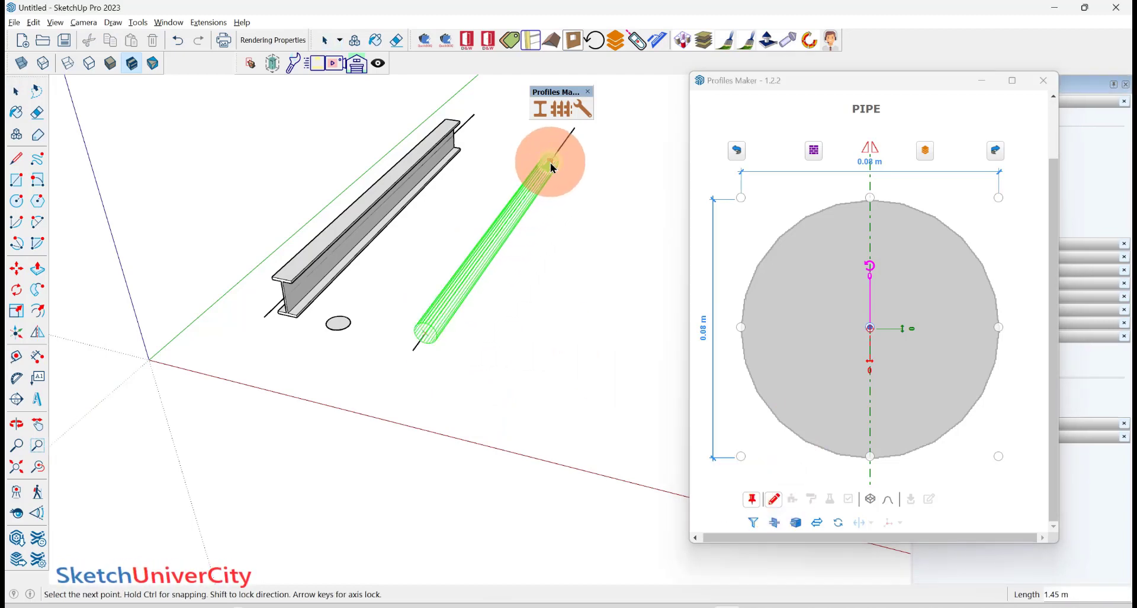
click(544, 181)
mouse_move(533, 426)
middle_down()
mouse_move(490, 322)
mouse_move(512, 332)
mouse_move(516, 351)
middle_up()
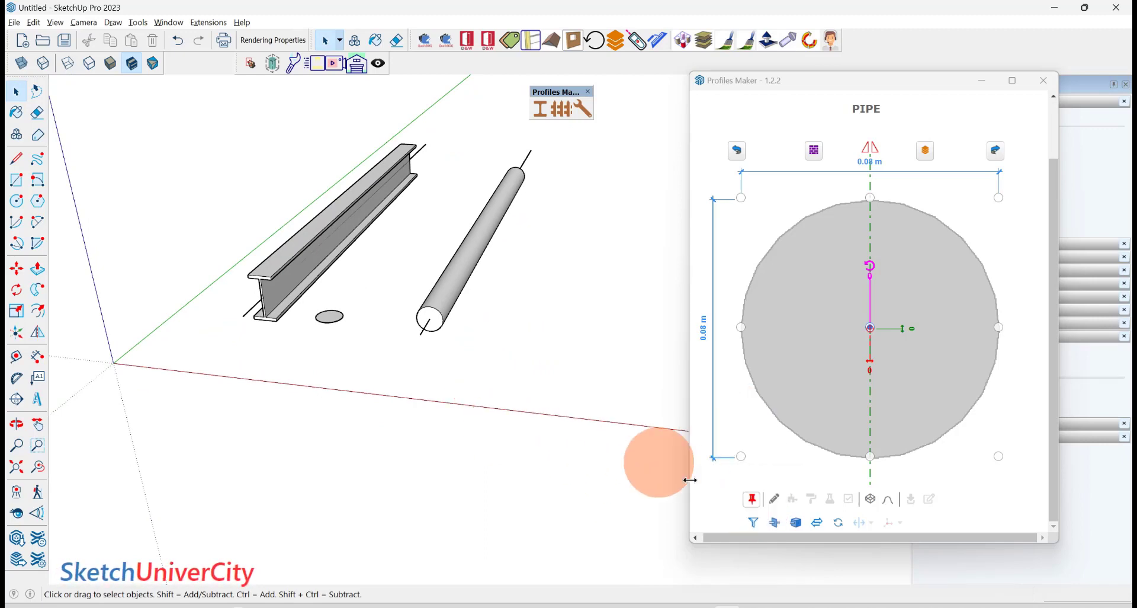
- Unpin PIPE, load profiles from the I-beam then the pipe, and pin PIPE
click(752, 499)
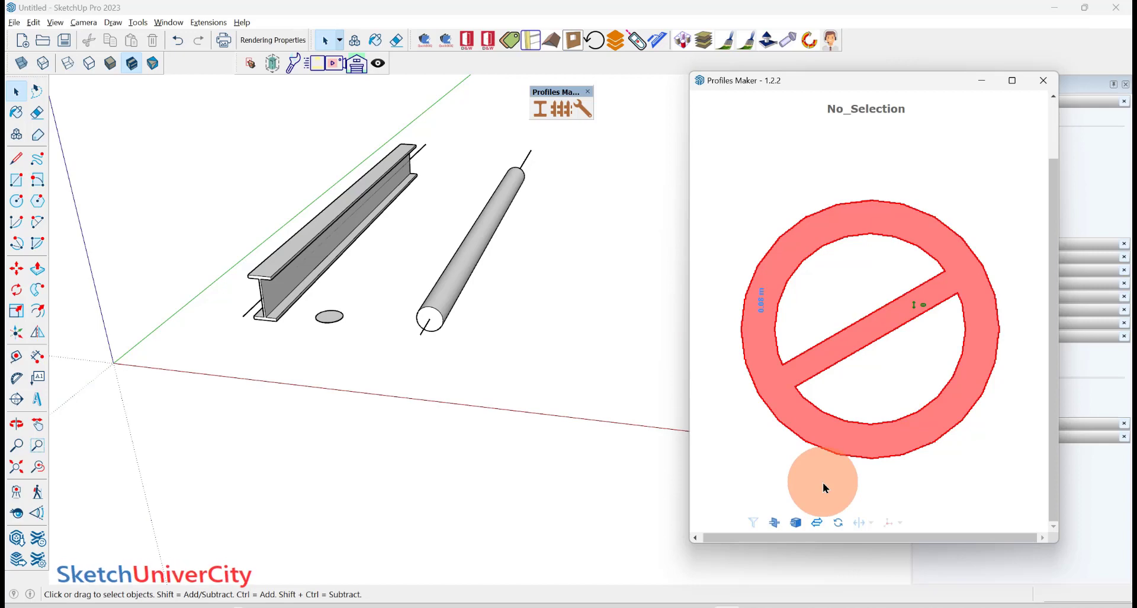
click(290, 271)
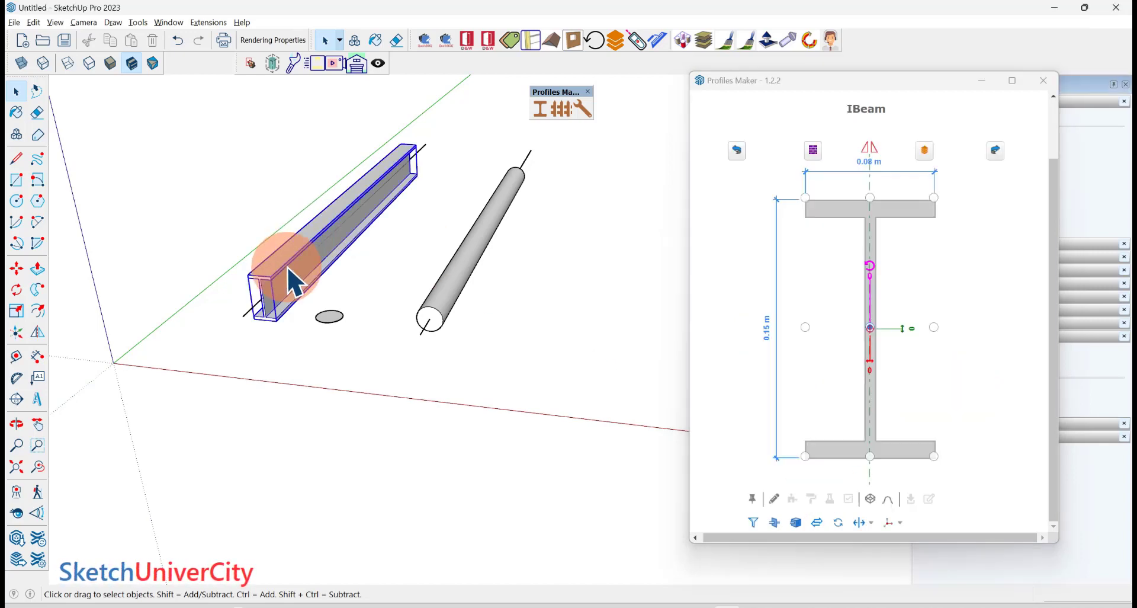
click(441, 303)
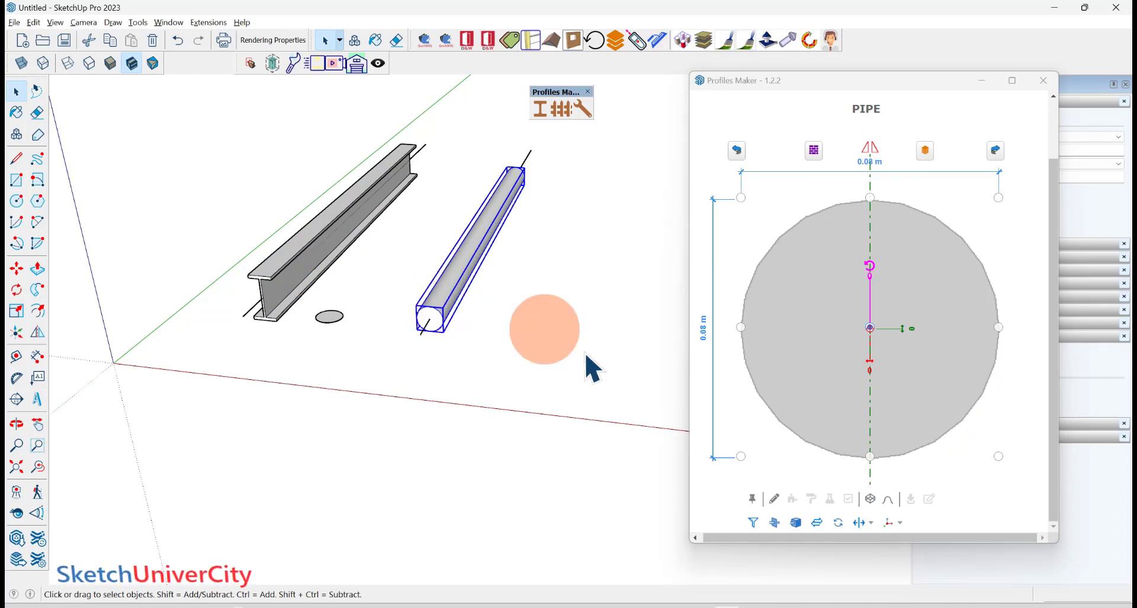
click(753, 501)
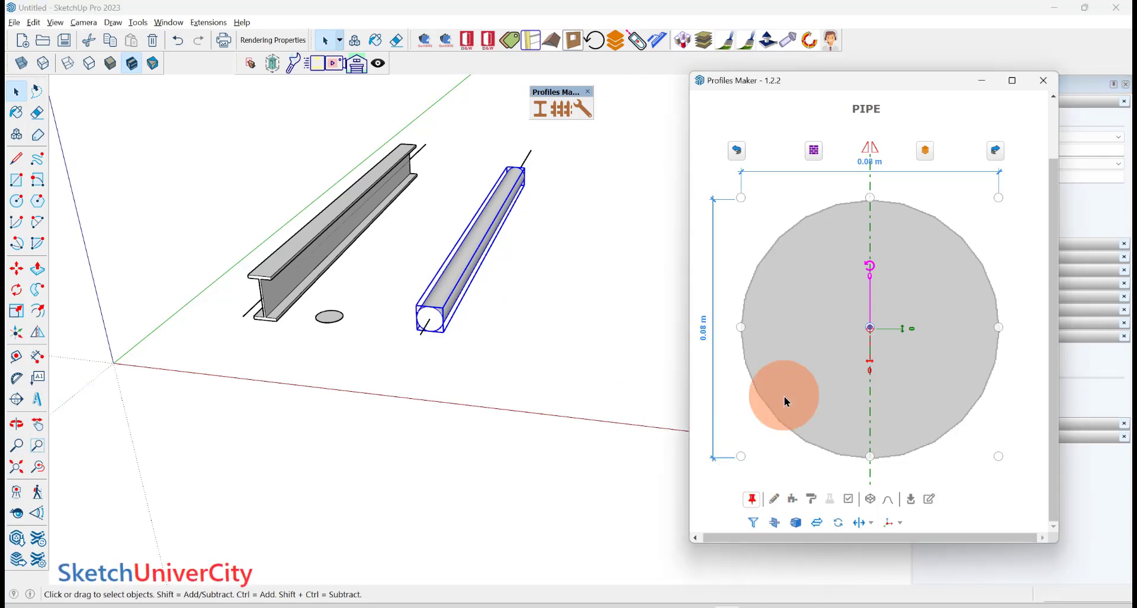
click(264, 290)
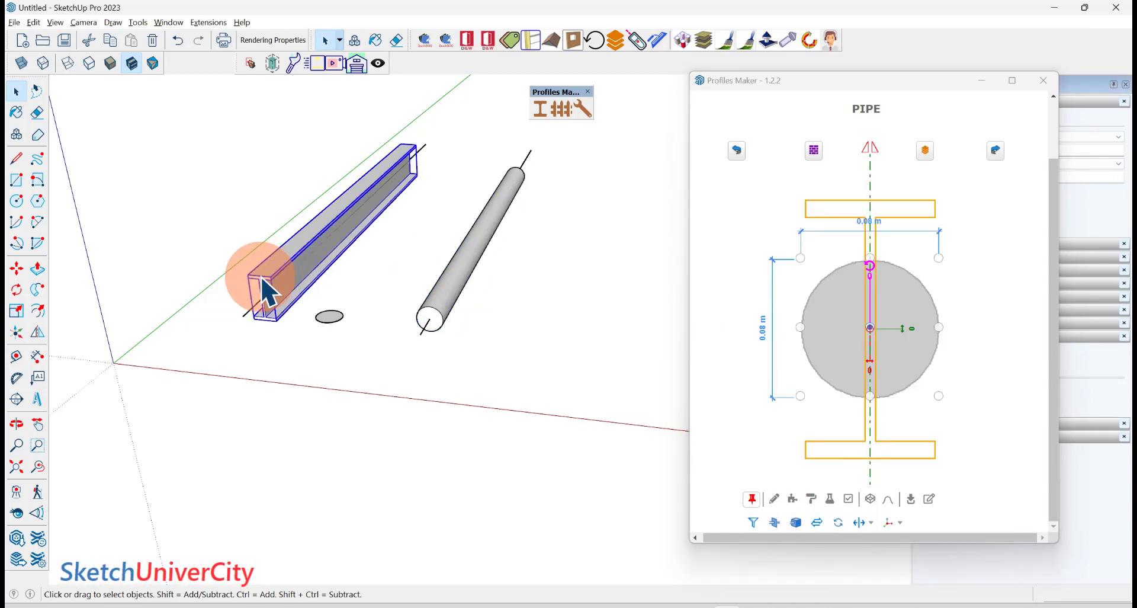
scroll(218, 293, up, 2)
scroll(218, 294, up, 1)
scroll(241, 284, down, 2)
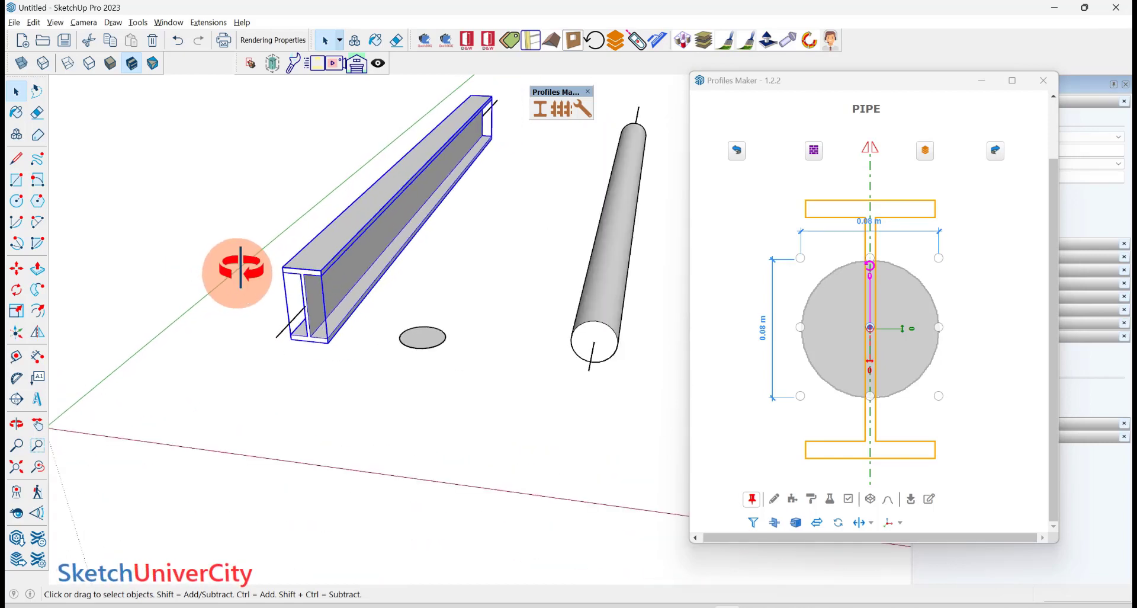
middle_drag(235, 267, 267, 234)
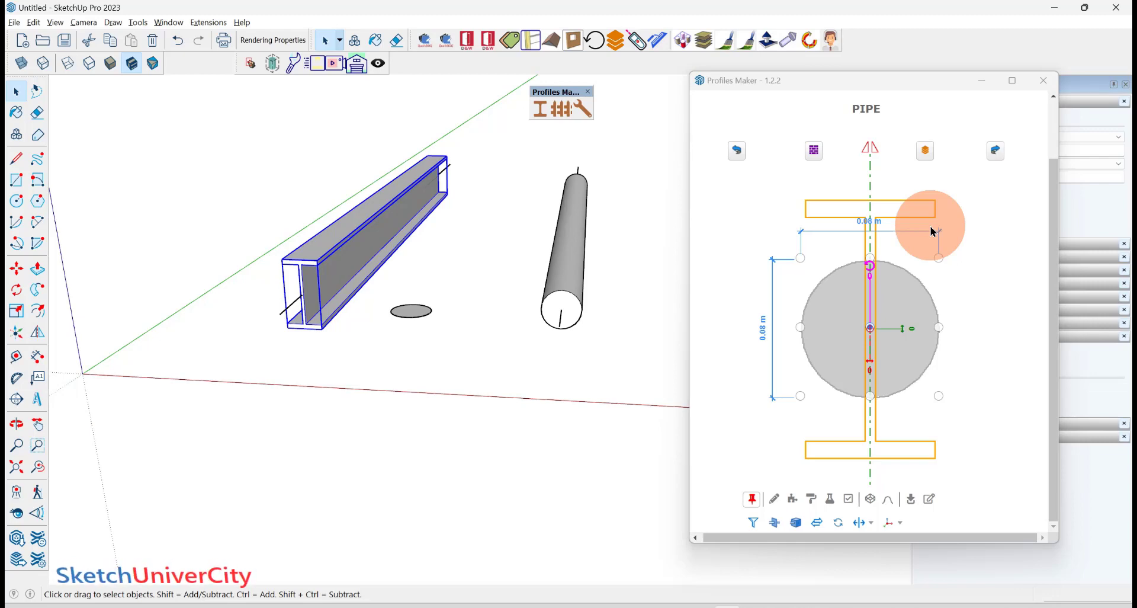
mouse_move(515, 407)
middle_down()
mouse_move(252, 302)
mouse_move(335, 338)
middle_up()
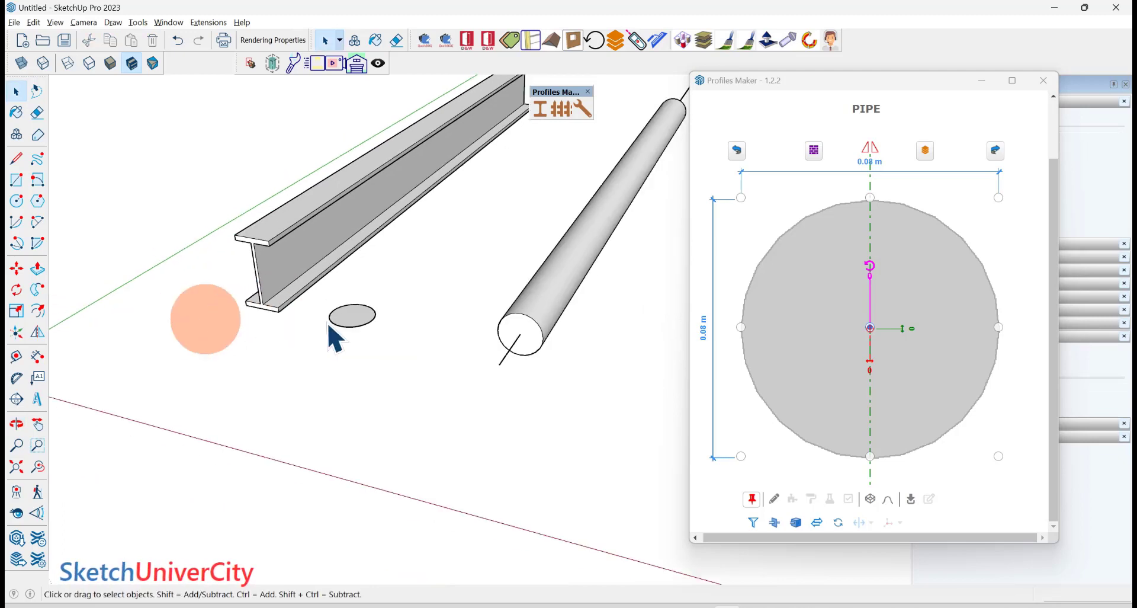
click(501, 362)
middle_drag(507, 379, 474, 323)
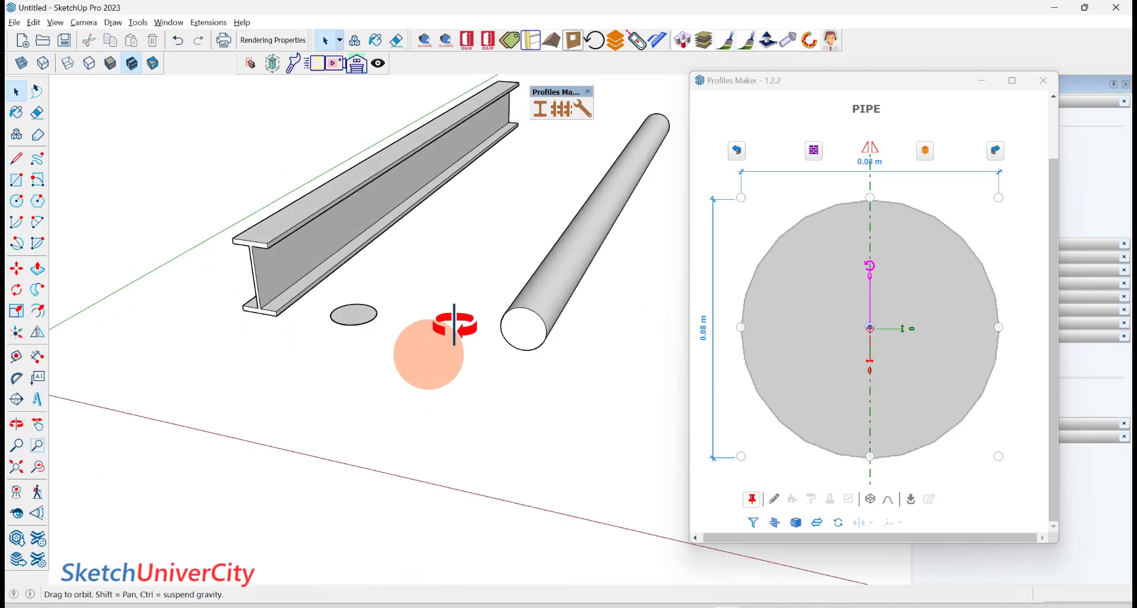
click(302, 260)
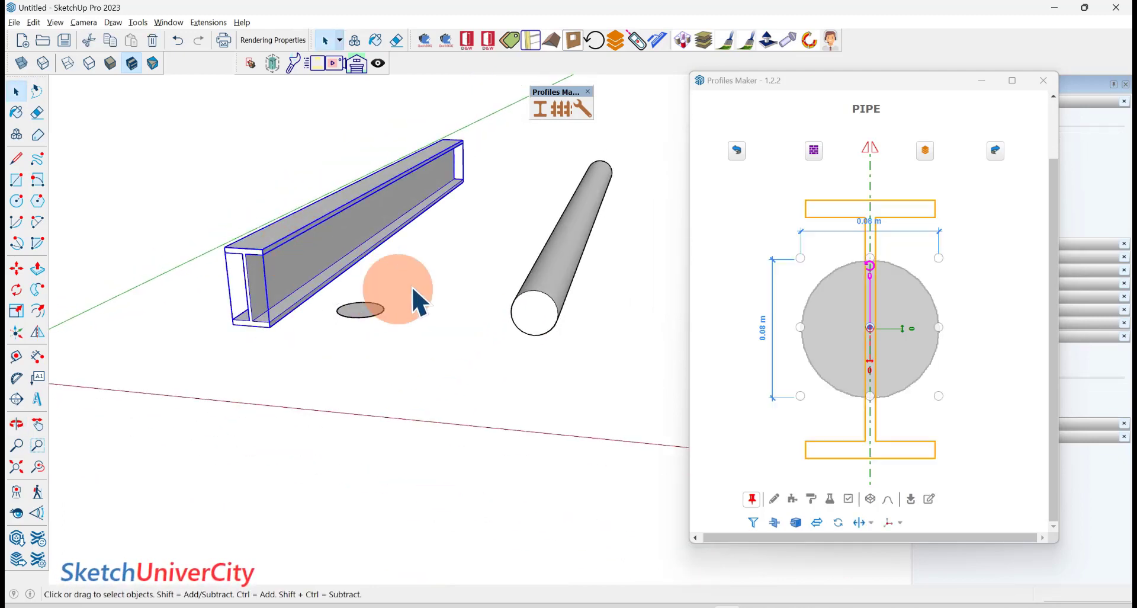
middle_drag(414, 300, 521, 332)
click(500, 388)
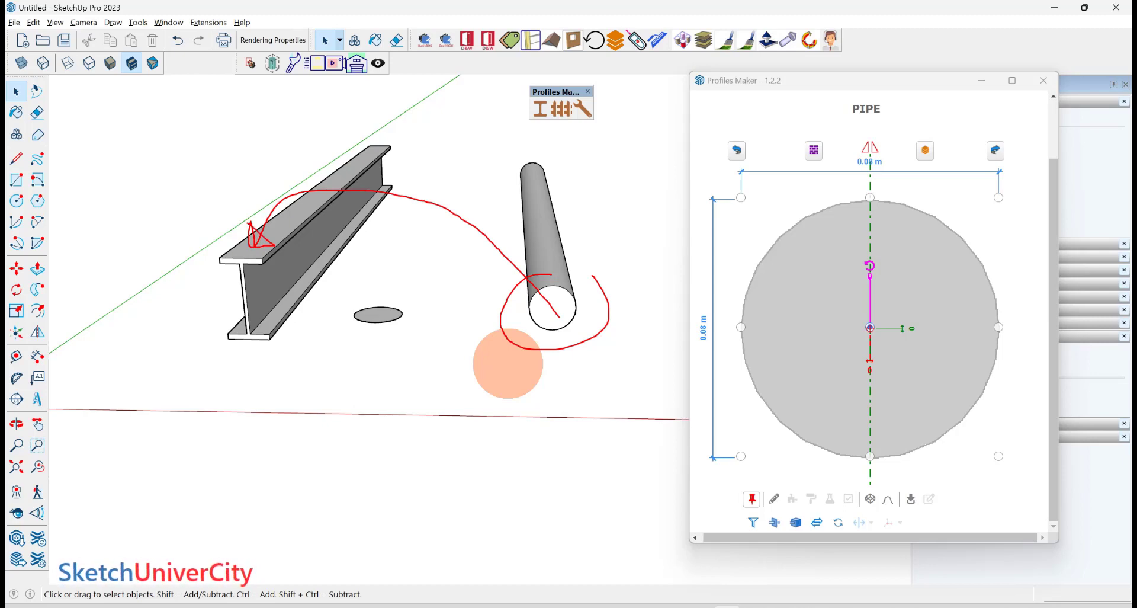
middle_drag(551, 394, 453, 421)
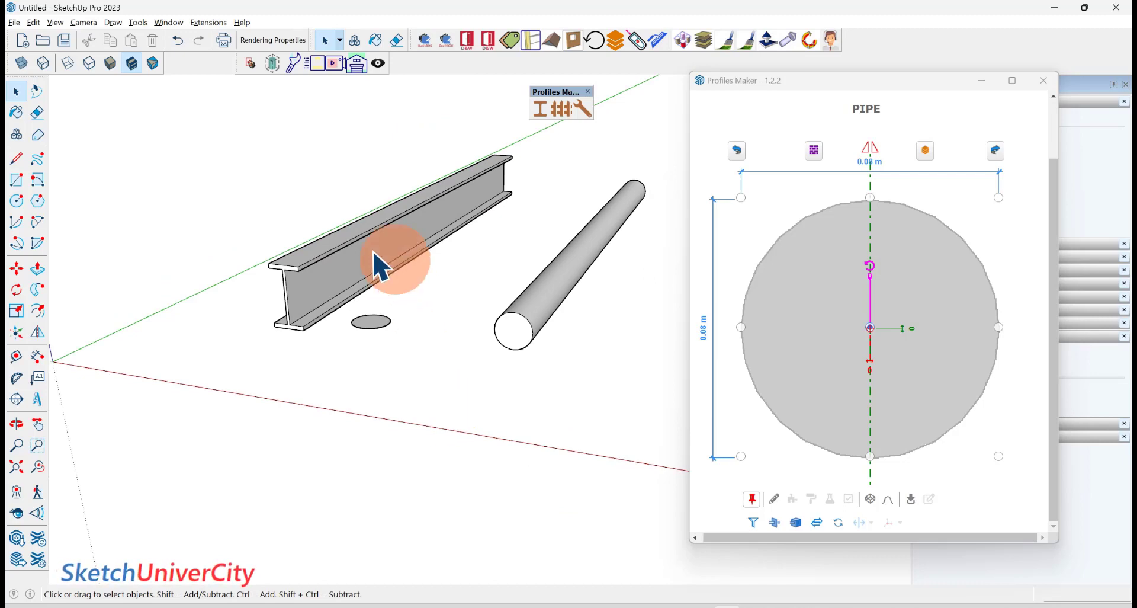
scroll(290, 267, up, 3)
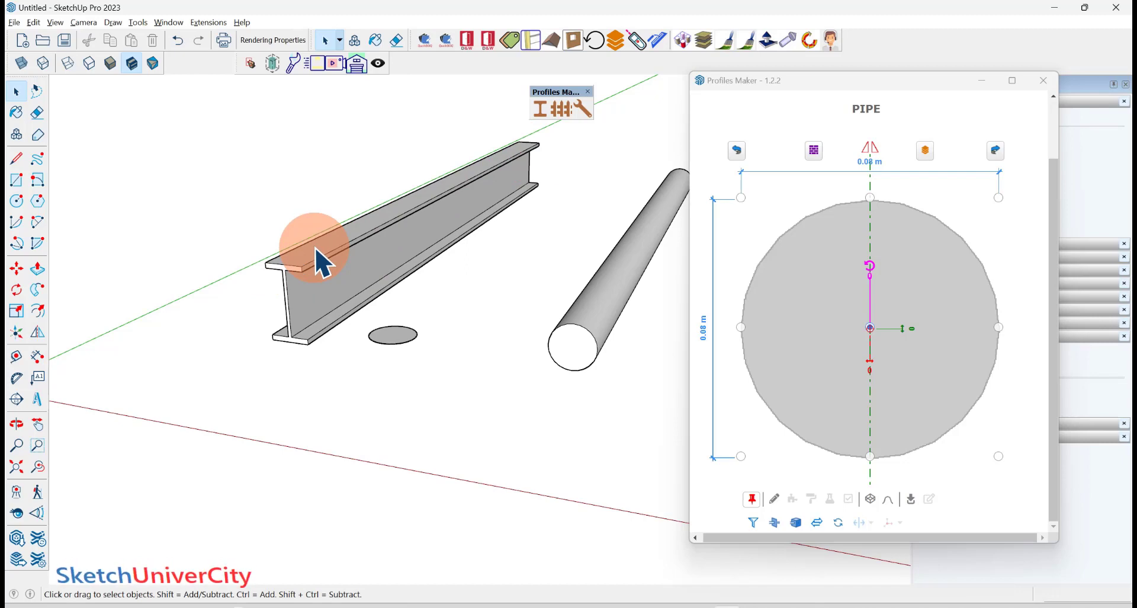
- Anchor PIPE at bottom middle and sweep a test rod along the I-beam's top
click(870, 458)
click(773, 499)
middle_drag(668, 434, 427, 408)
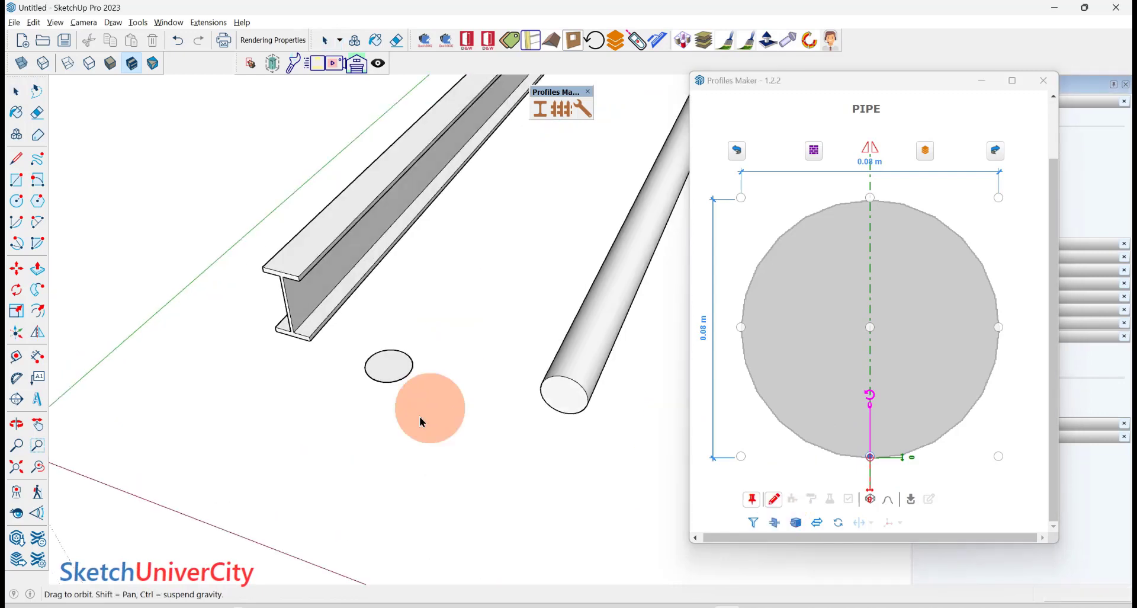
click(286, 283)
scroll(332, 208, down, 2)
scroll(418, 122, up, 5)
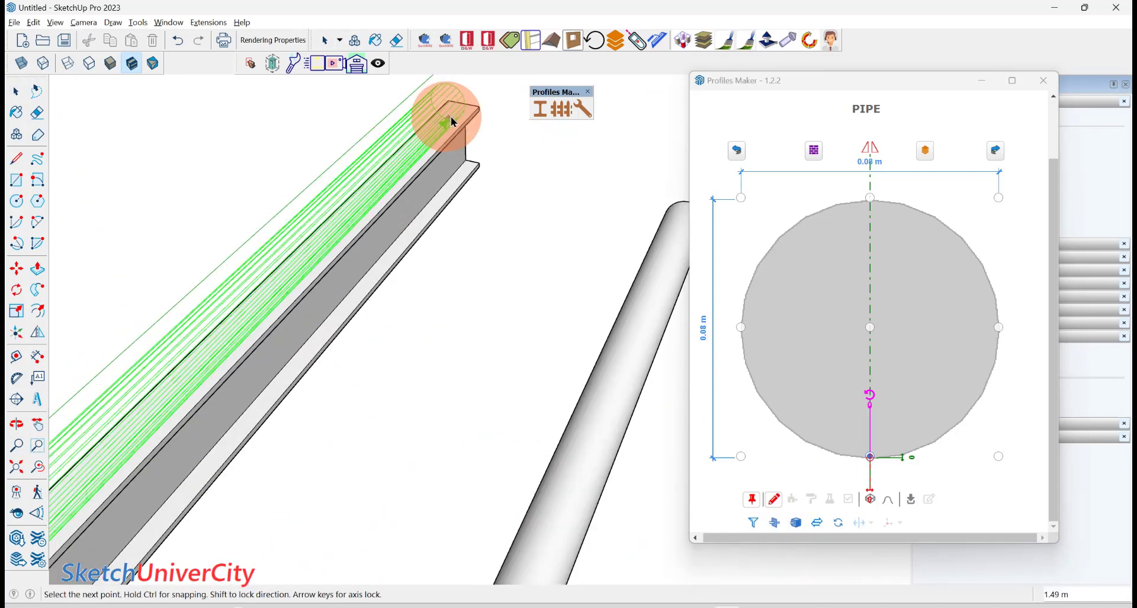
double_click(465, 113)
scroll(474, 130, down, 5)
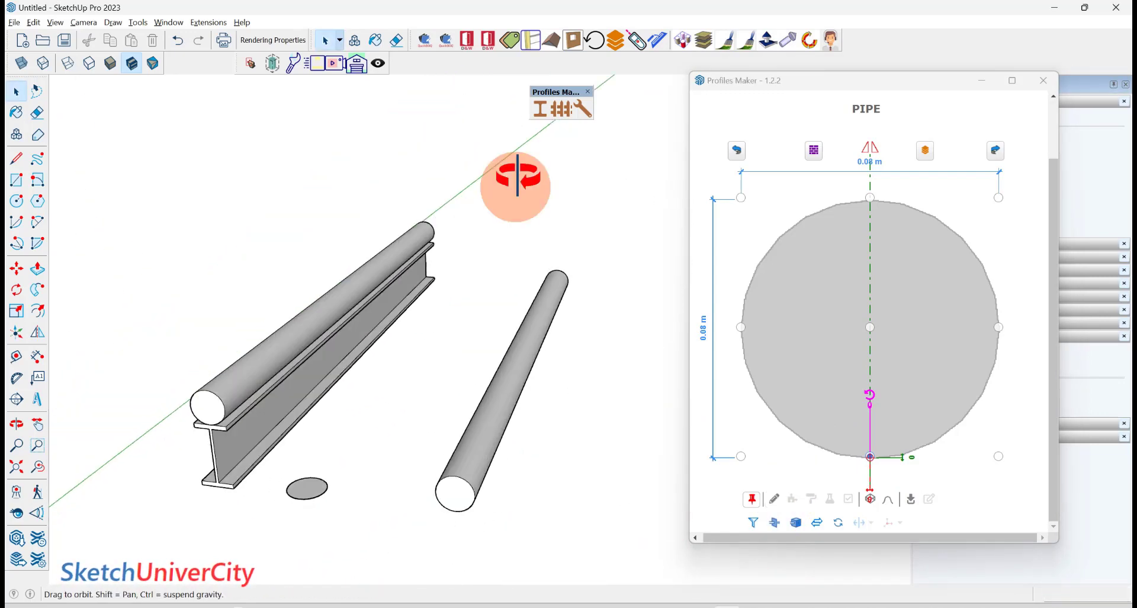
scroll(249, 405, up, 2)
scroll(273, 382, up, 2)
- Select the test rod and delete it
click(248, 394)
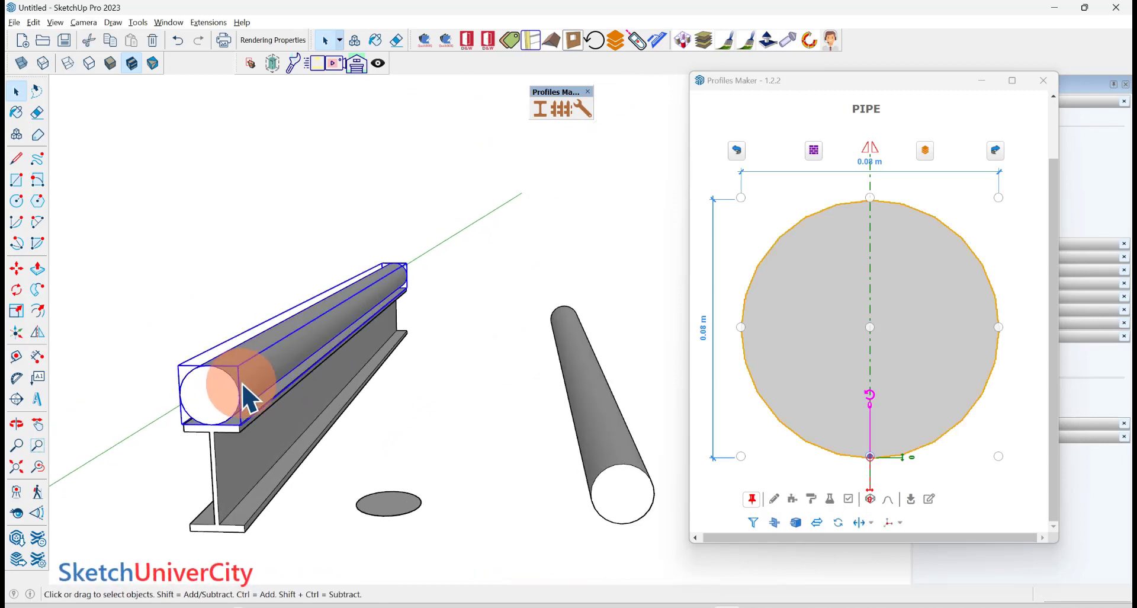
scroll(215, 429, up, 3)
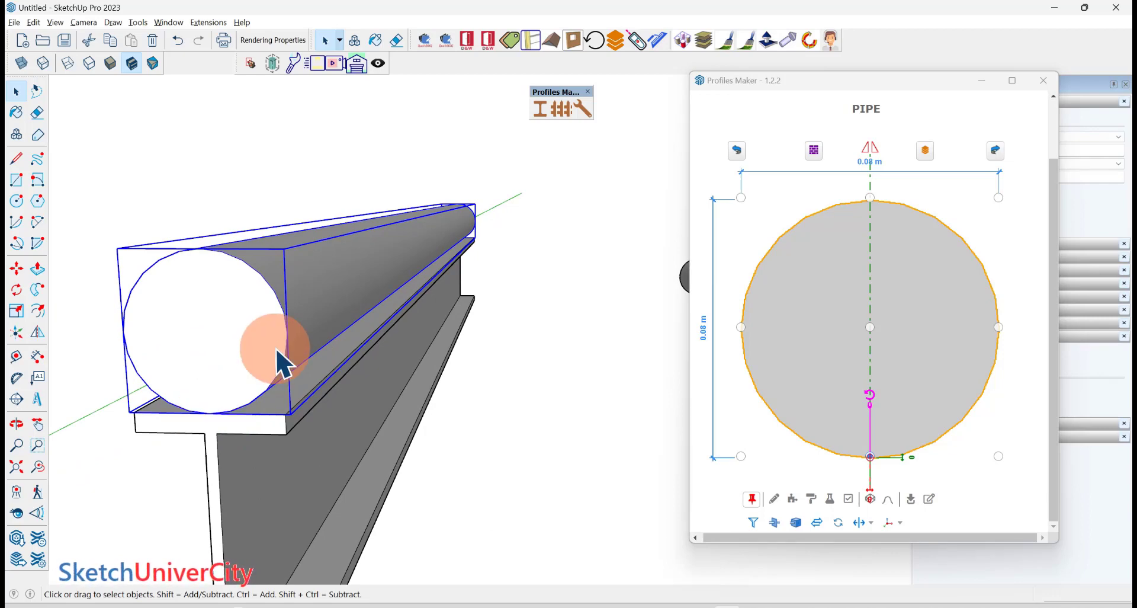
key(Delete)
scroll(416, 309, down, 3)
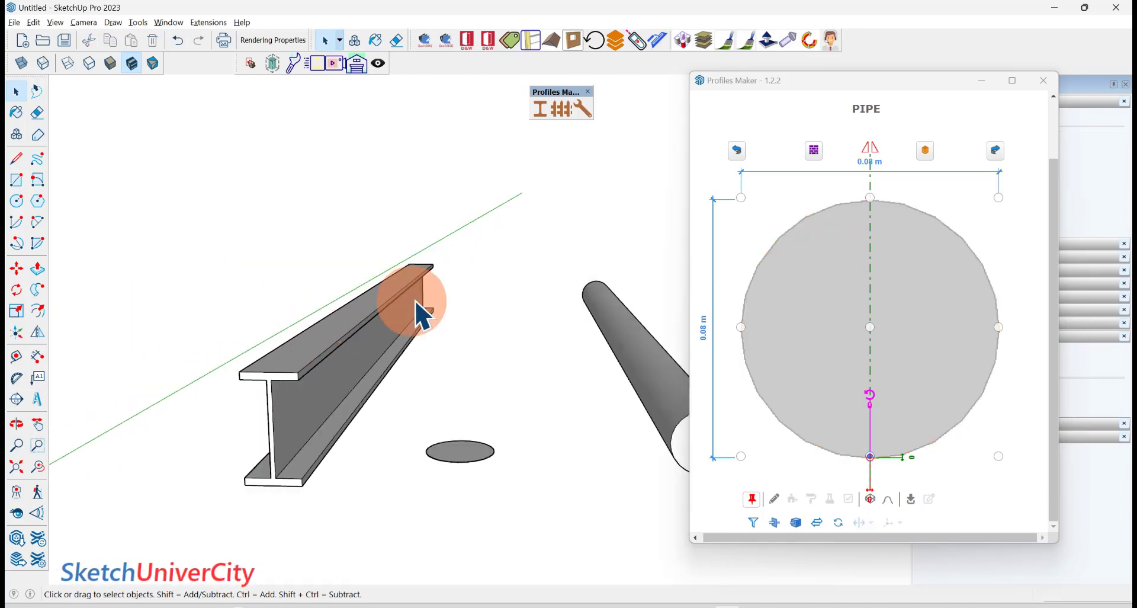
scroll(318, 374, down, 3)
scroll(450, 338, up, 1)
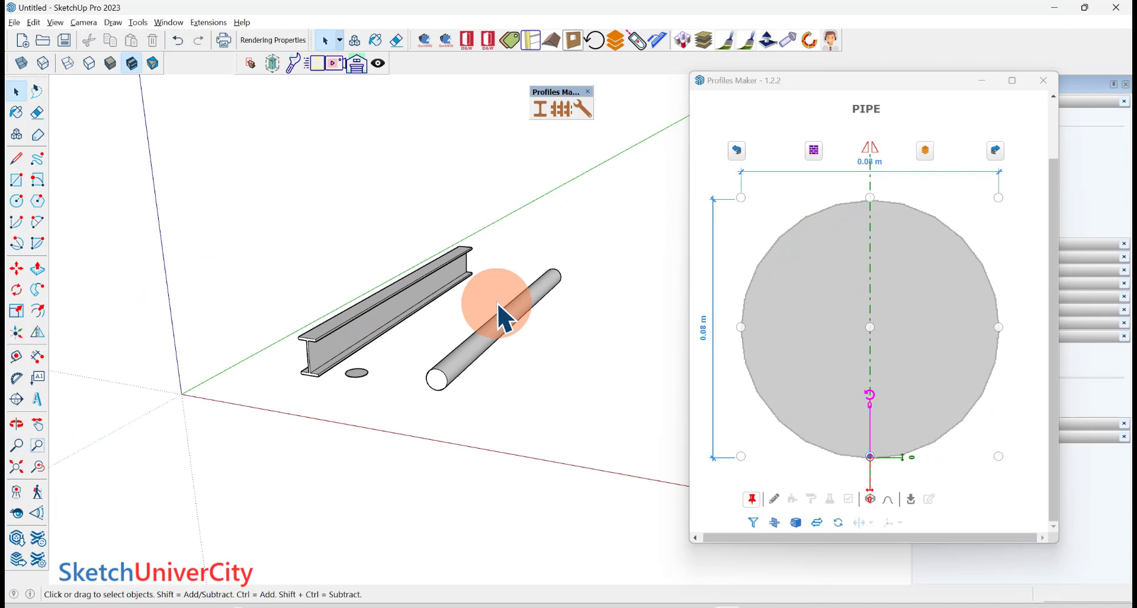
- Unpin PIPE and load the I-beam's profile by selecting the beam
click(756, 508)
middle_drag(498, 441, 451, 403)
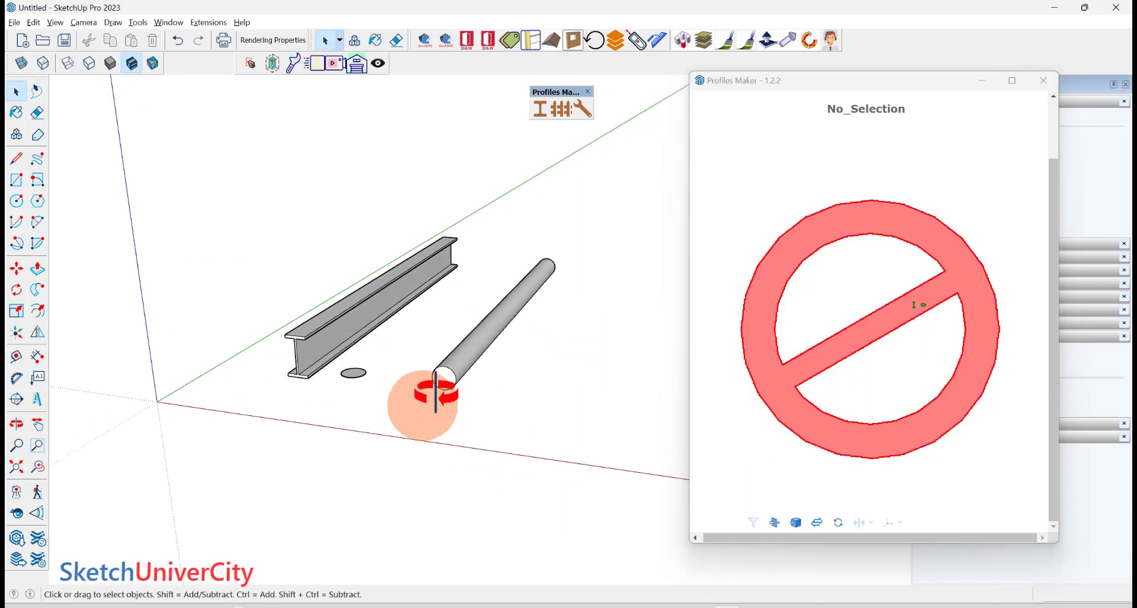
scroll(452, 403, up, 1)
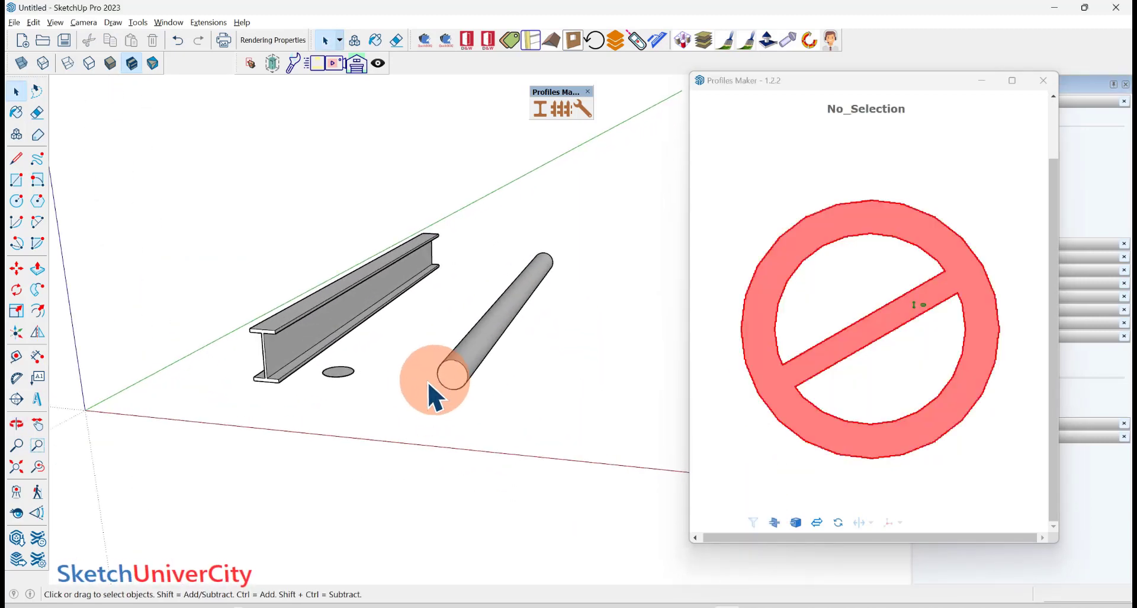
click(279, 347)
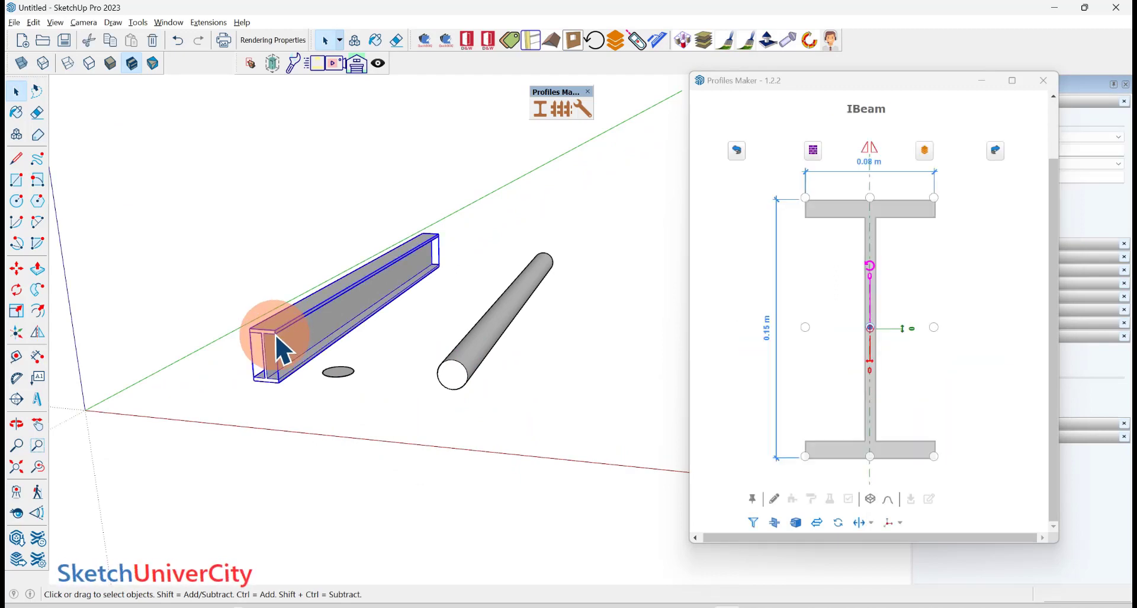
scroll(260, 335, up, 3)
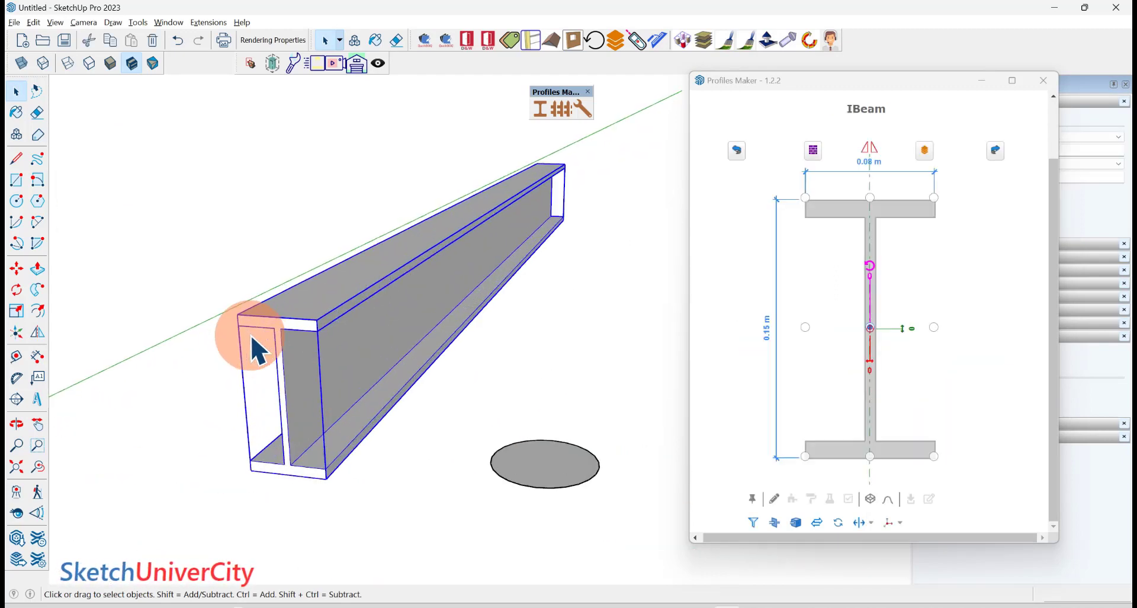
mouse_move(322, 331)
middle_down()
mouse_move(333, 274)
mouse_move(279, 316)
middle_up()
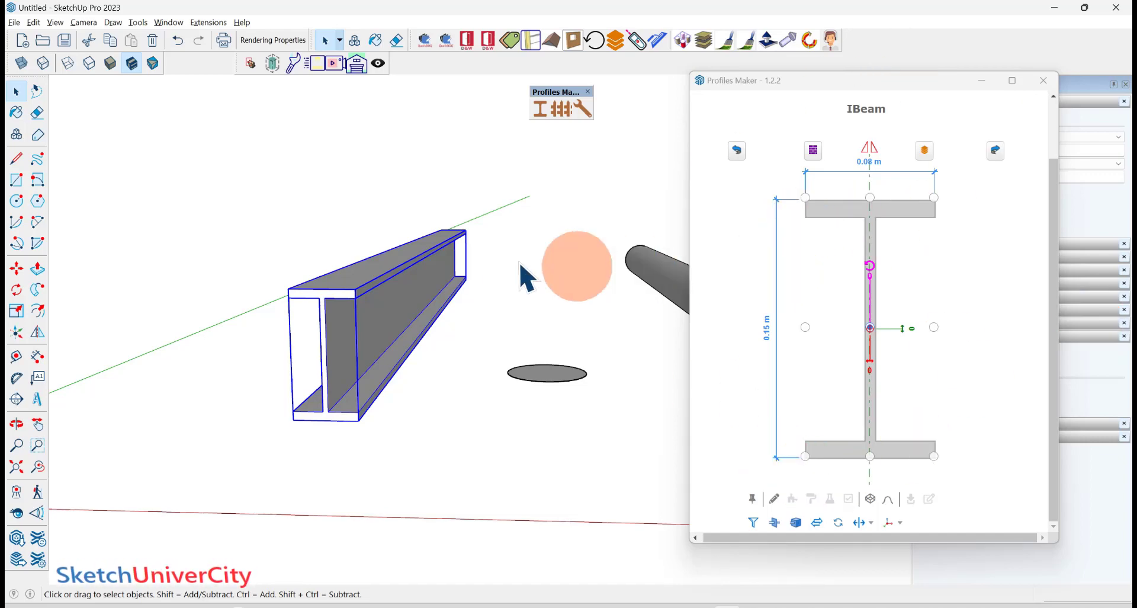
- Anchor the I-beam at top middle after trying top-left and top-right
click(870, 198)
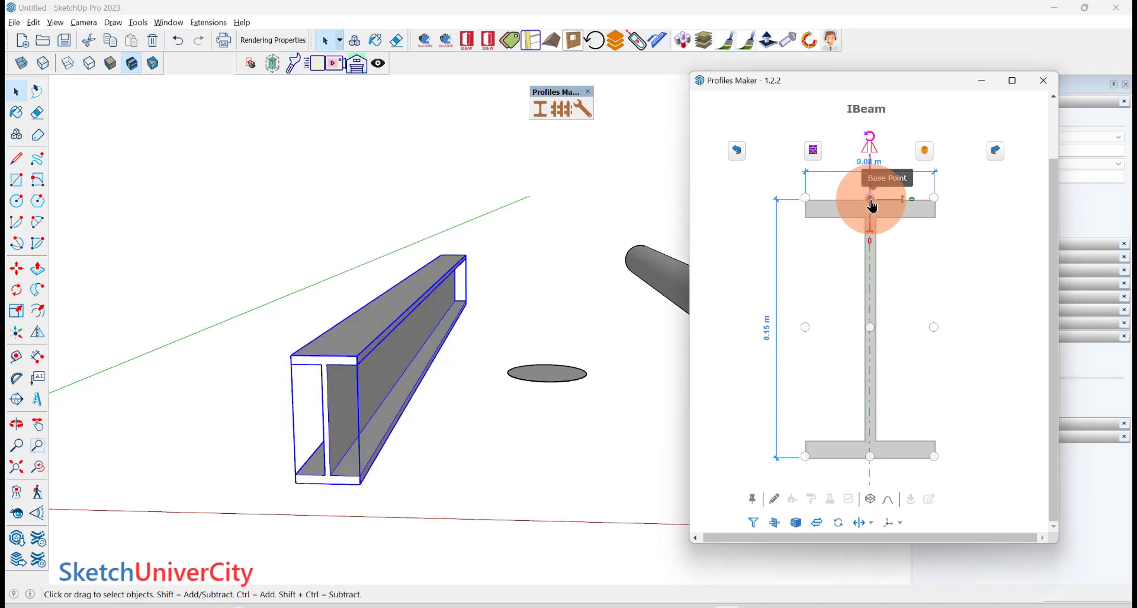
click(806, 198)
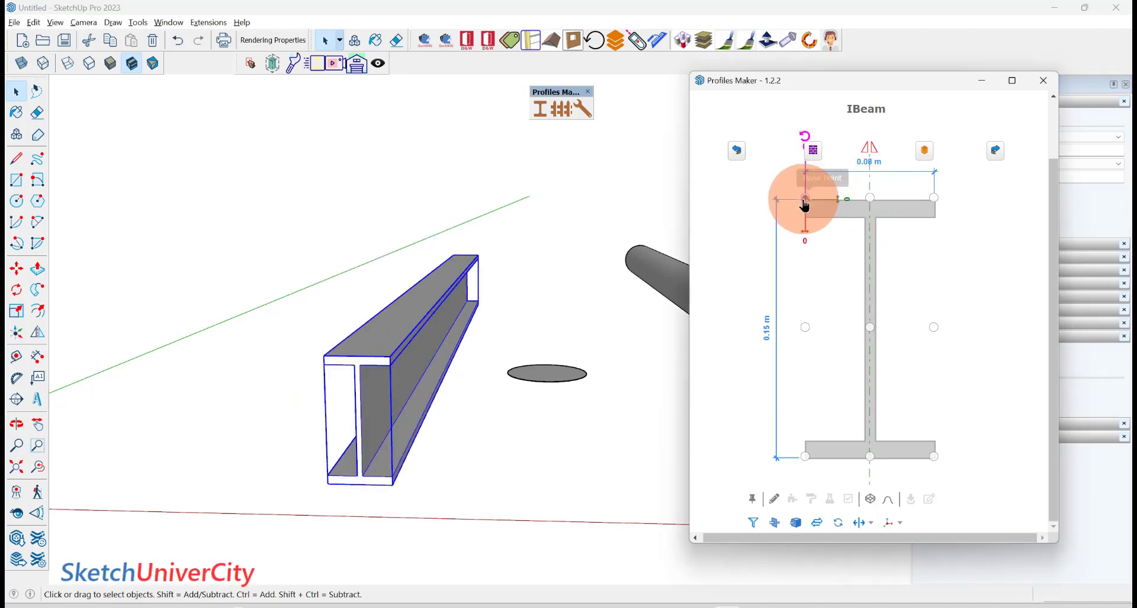
click(934, 198)
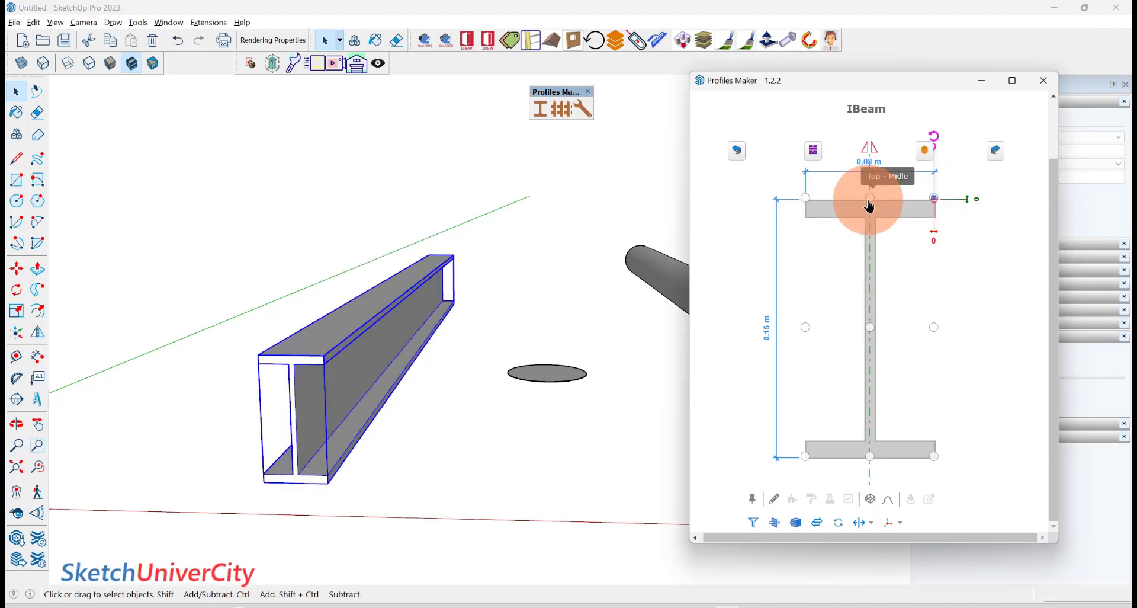
click(870, 198)
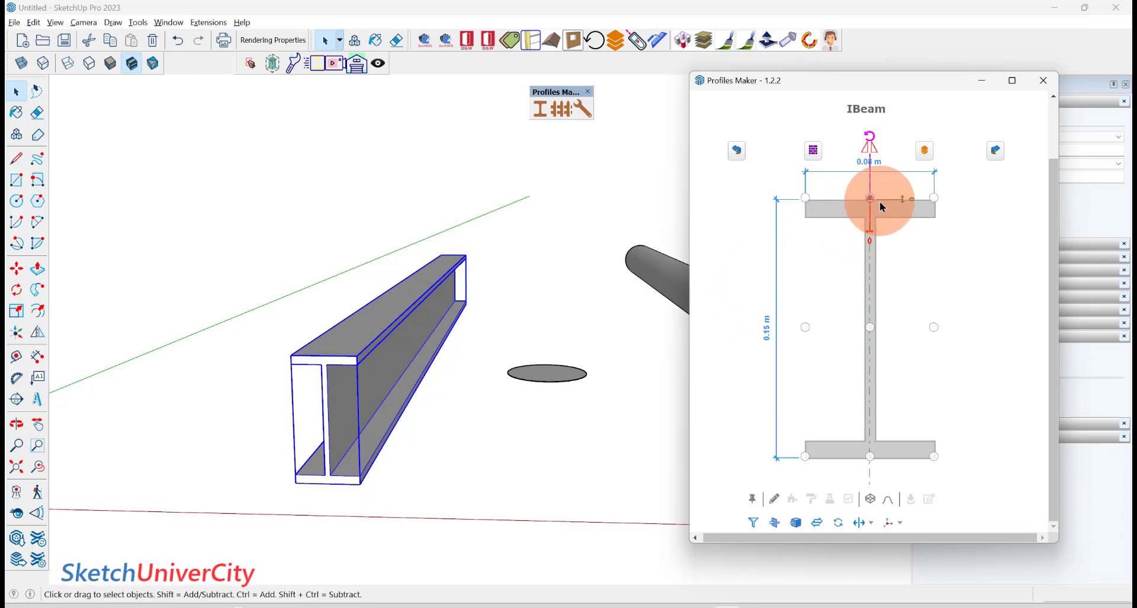
middle_drag(458, 335, 343, 357)
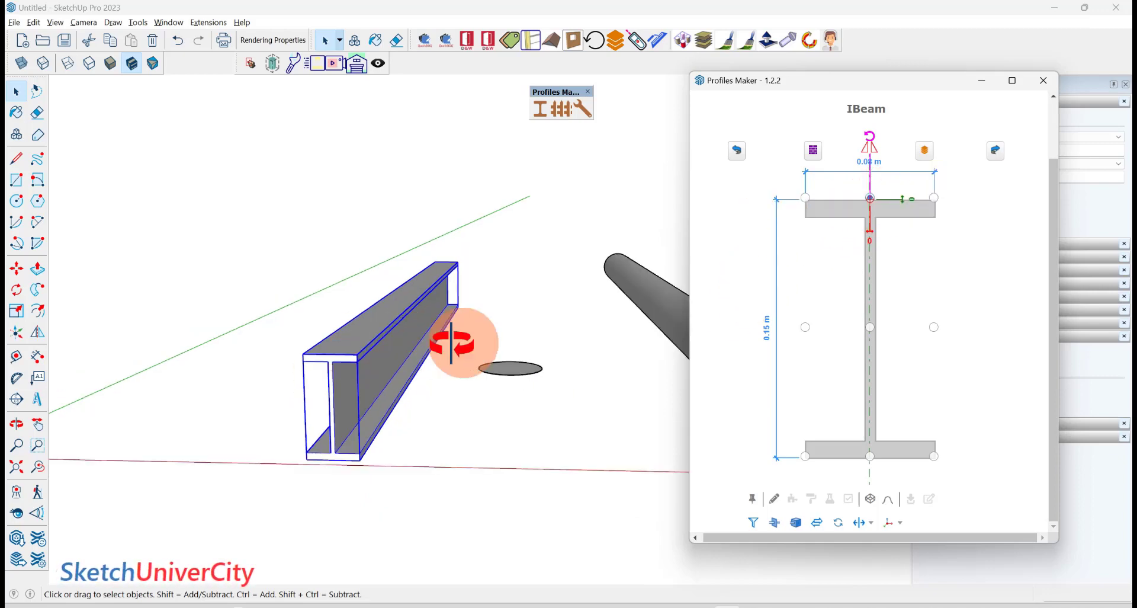
scroll(300, 361, down, 3)
- Reselect the I-beam, then select the pipe to reload the PIPE profile
click(371, 425)
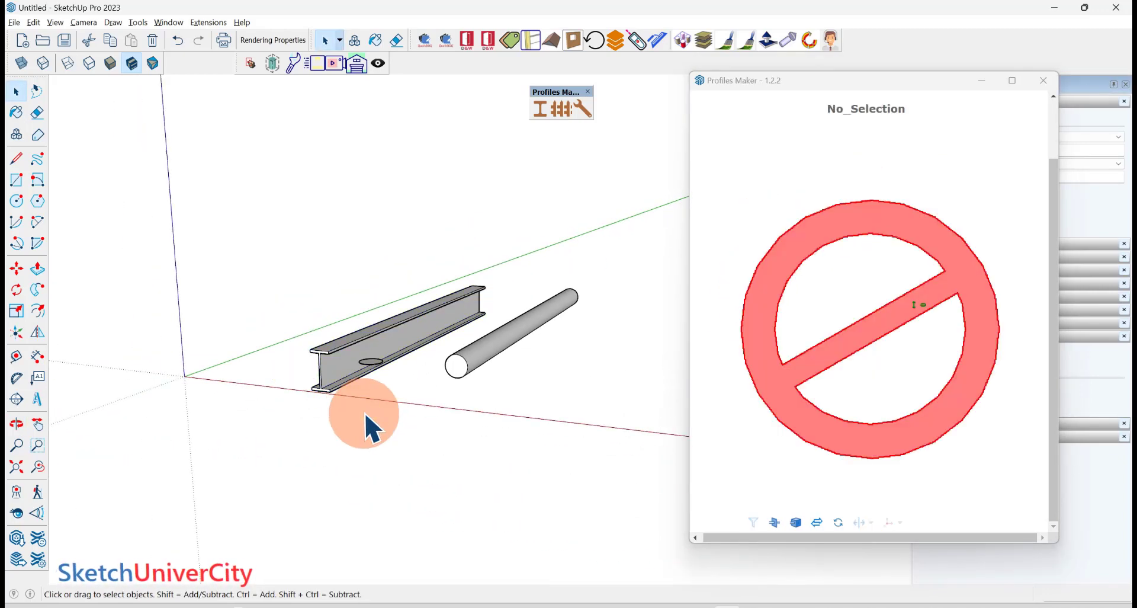
scroll(357, 409, up, 2)
click(313, 327)
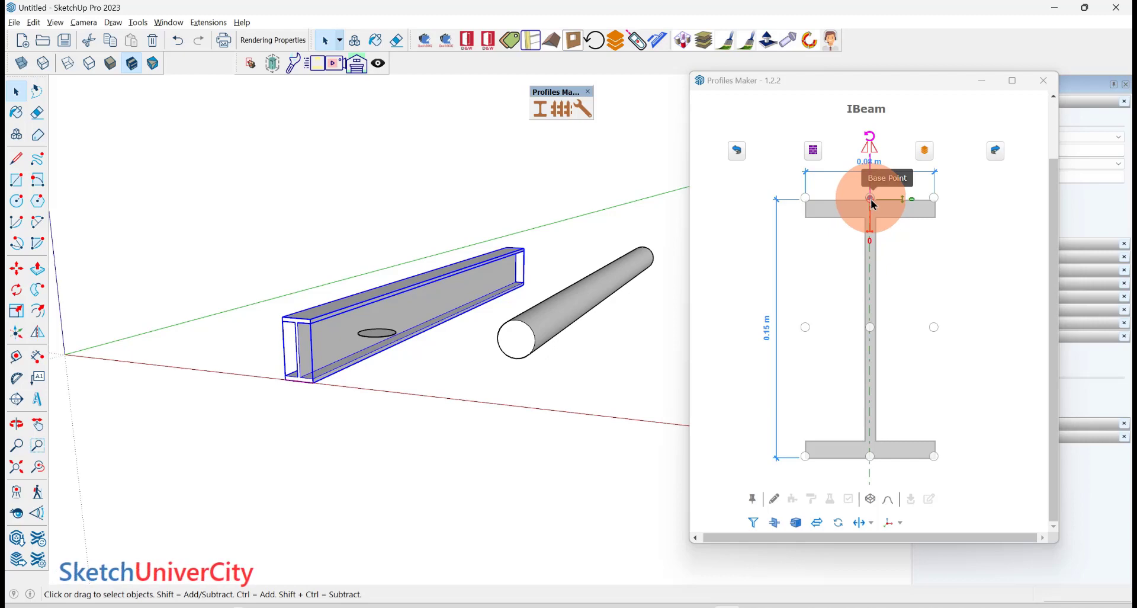
click(542, 332)
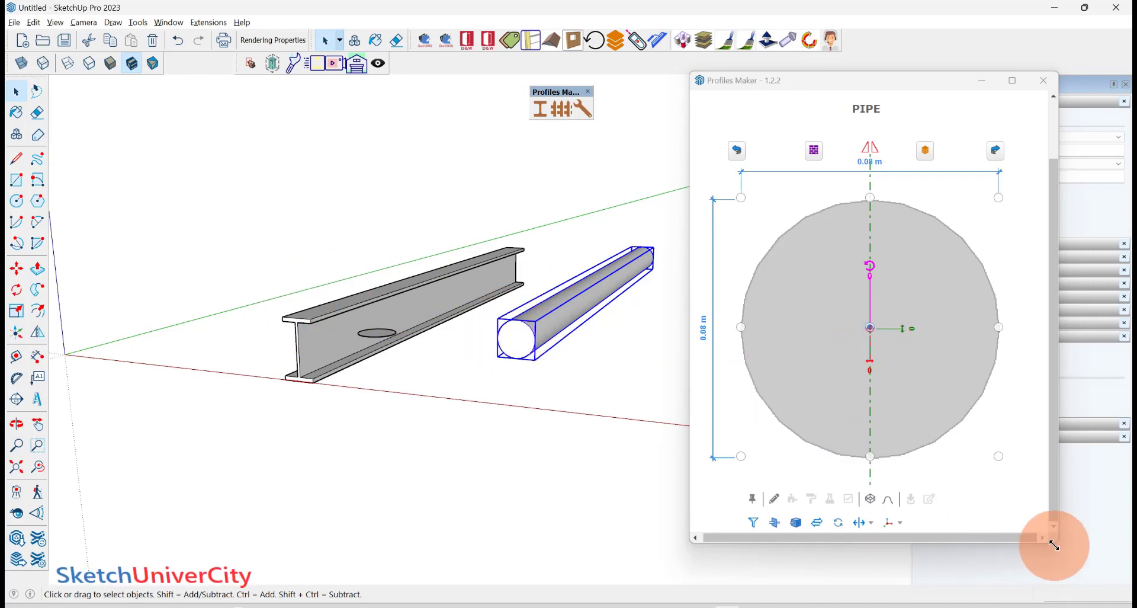
- Enlarge the Profiles Maker panel, pin the pipe profile and anchor it at bottom middle
drag(1050, 542, 1045, 575)
drag(846, 80, 827, 25)
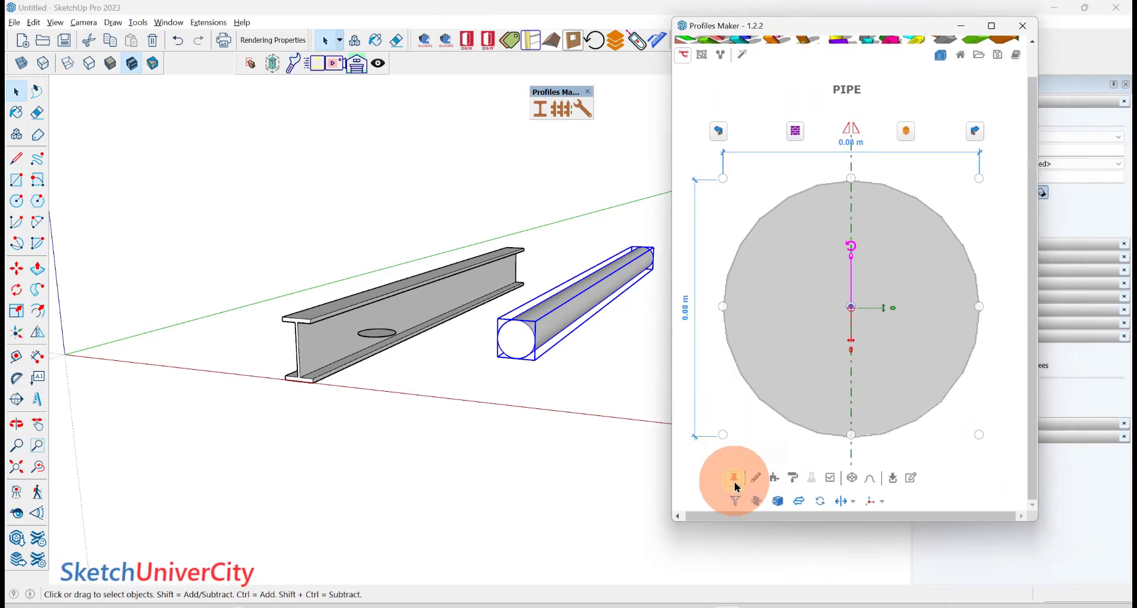
click(733, 478)
click(853, 437)
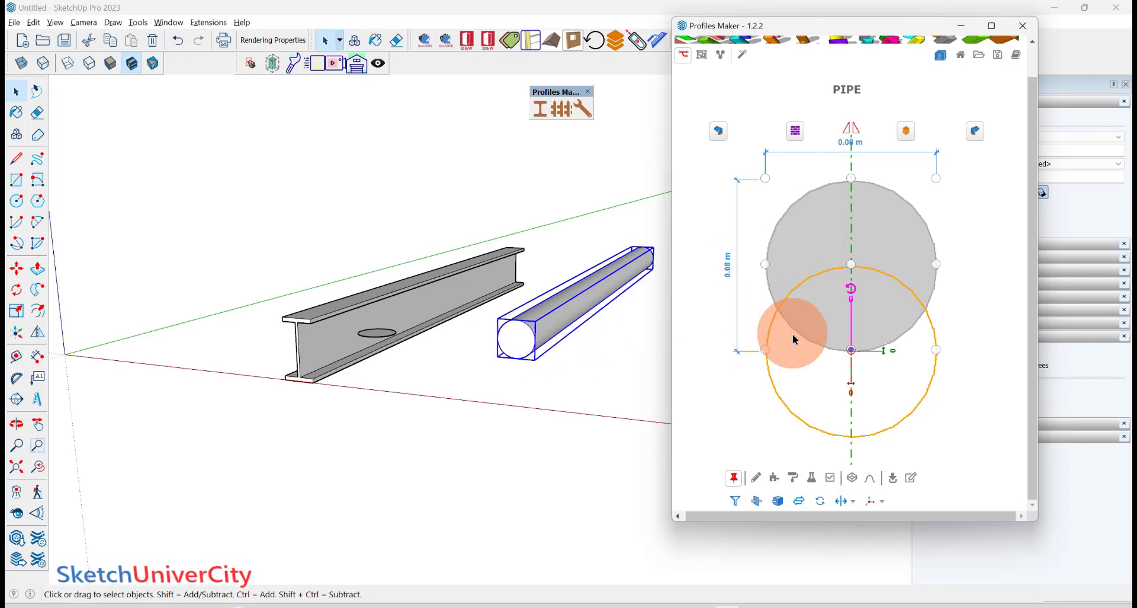
click(734, 477)
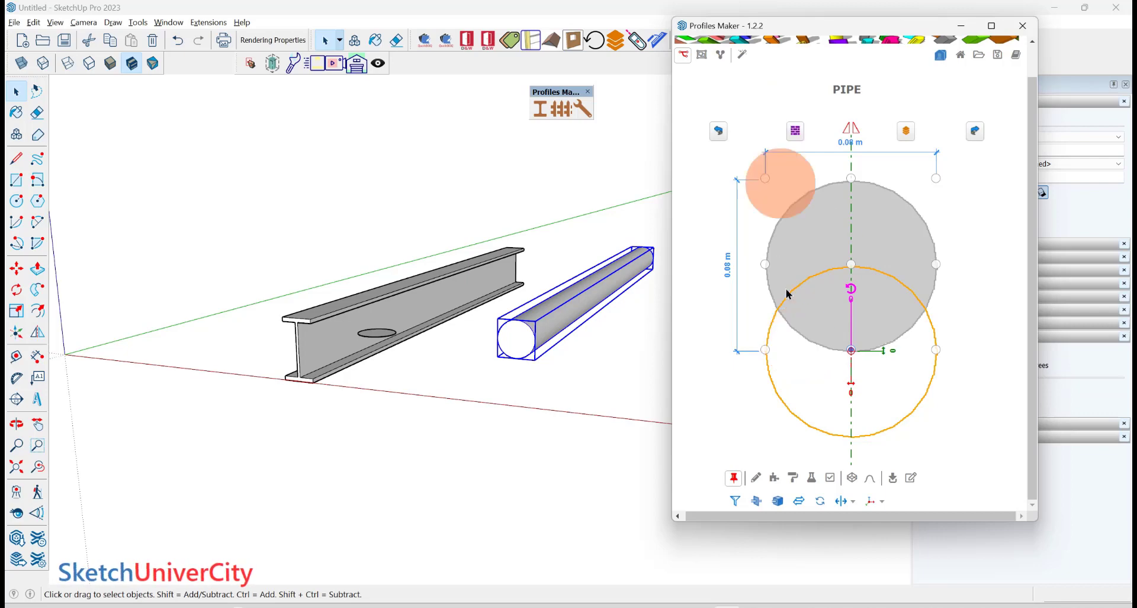
click(853, 271)
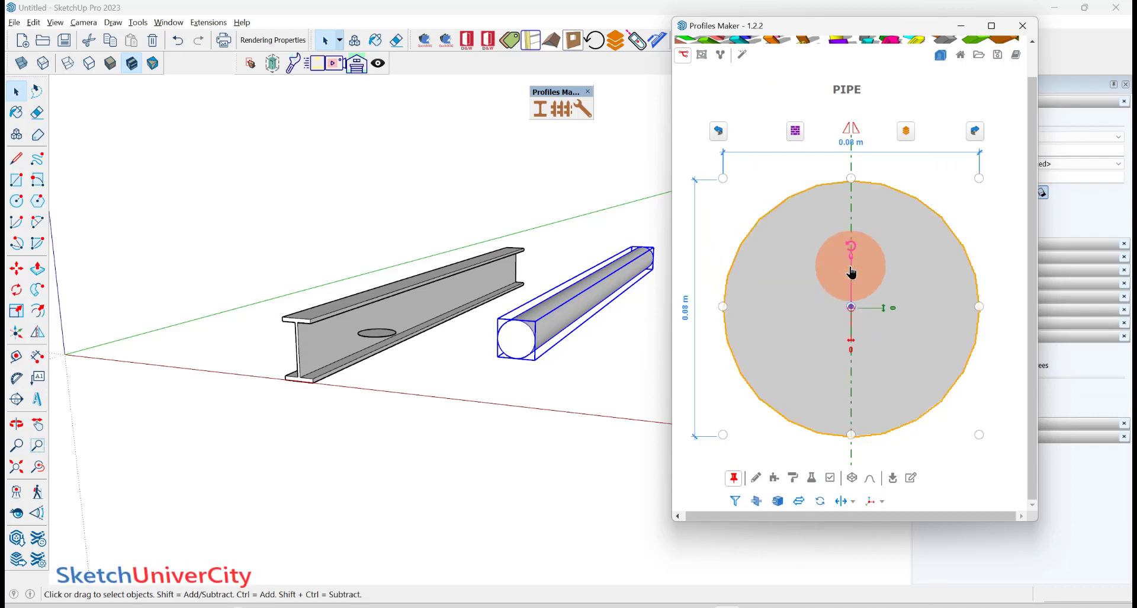
click(852, 434)
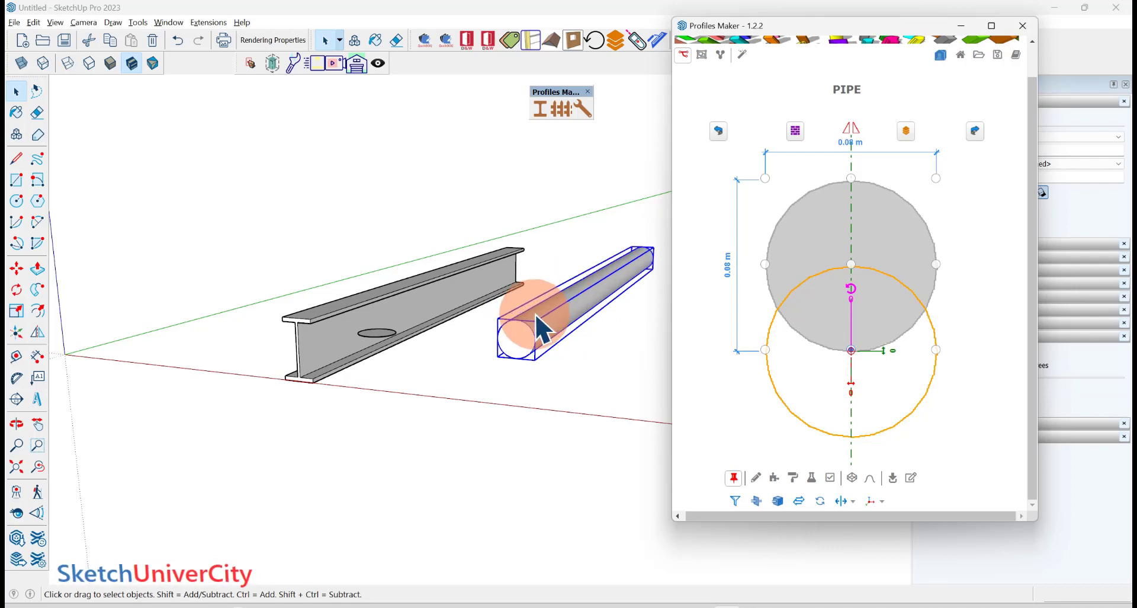
scroll(536, 329, up, 1)
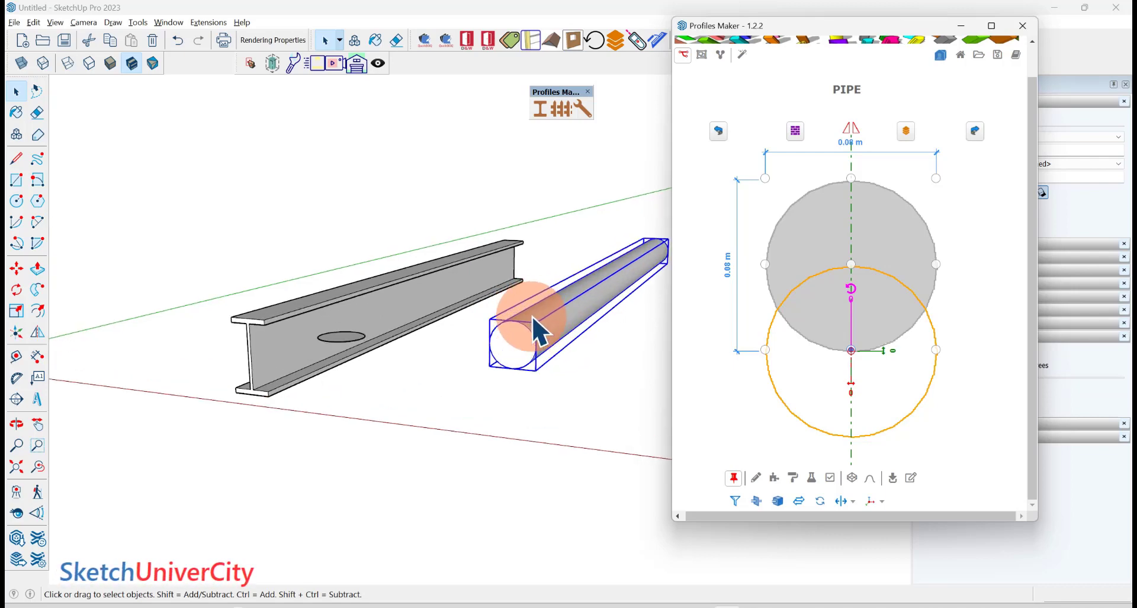
- Test Apply Profile and Append Profile on the pipe, undoing each, then reselect the pipe
click(793, 479)
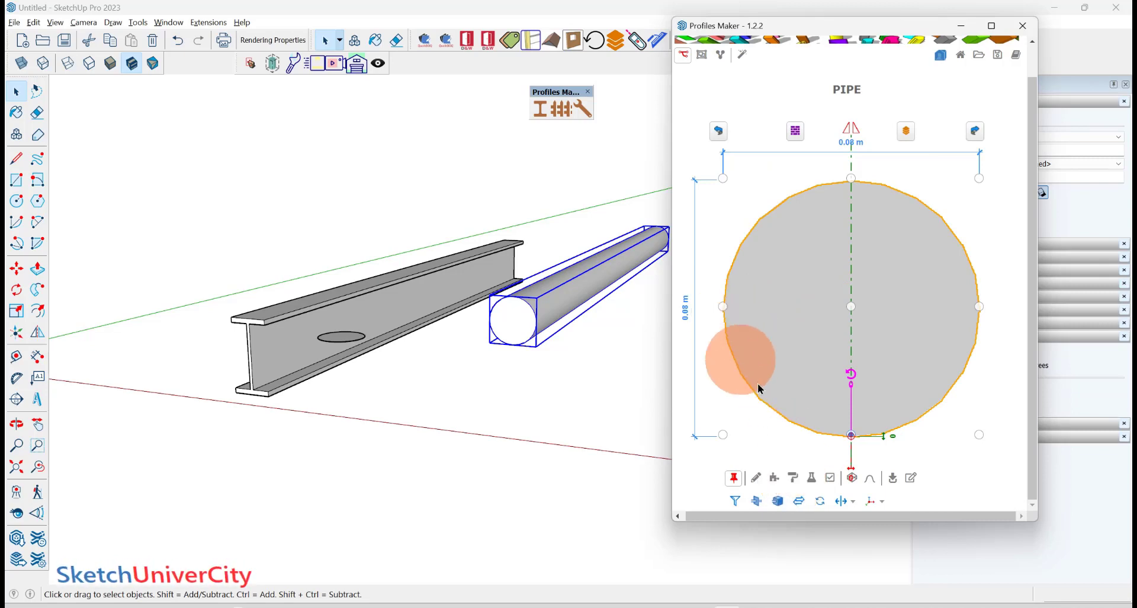
click(719, 131)
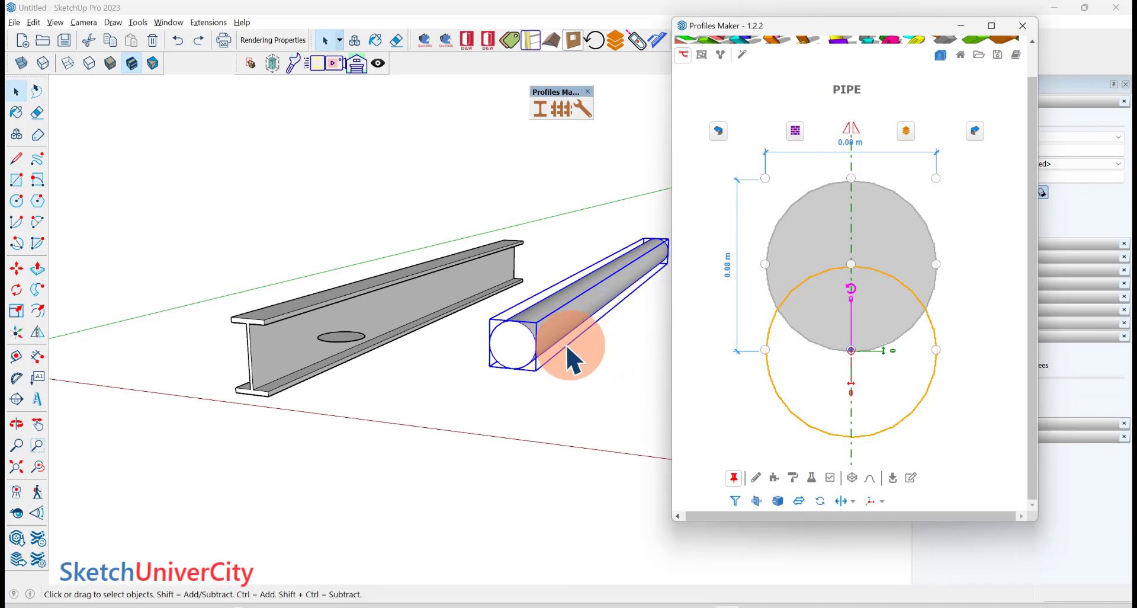
click(773, 477)
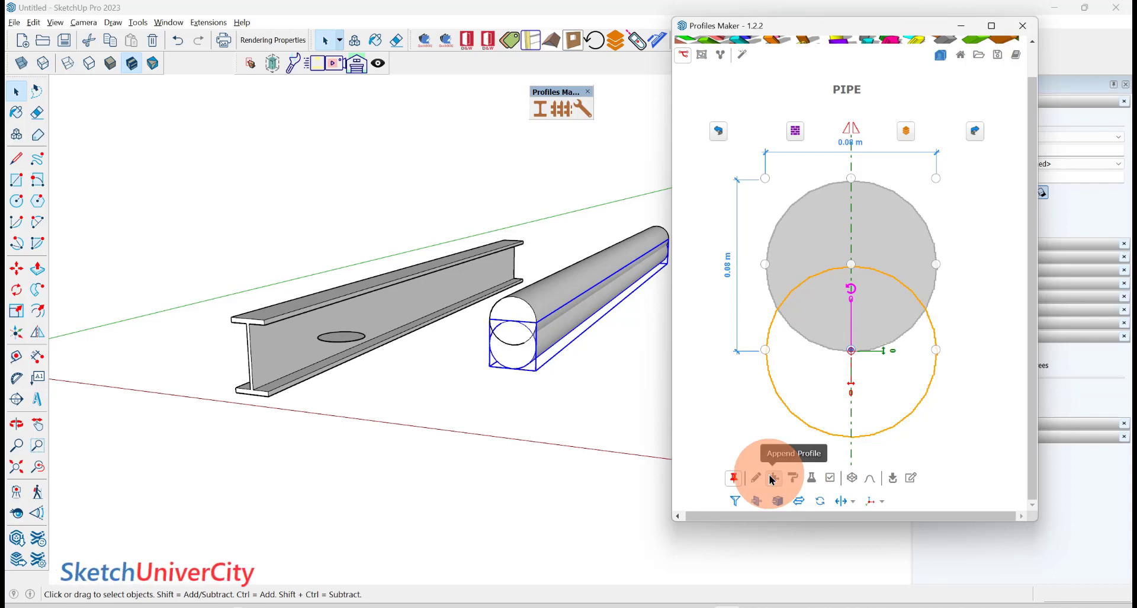
click(718, 132)
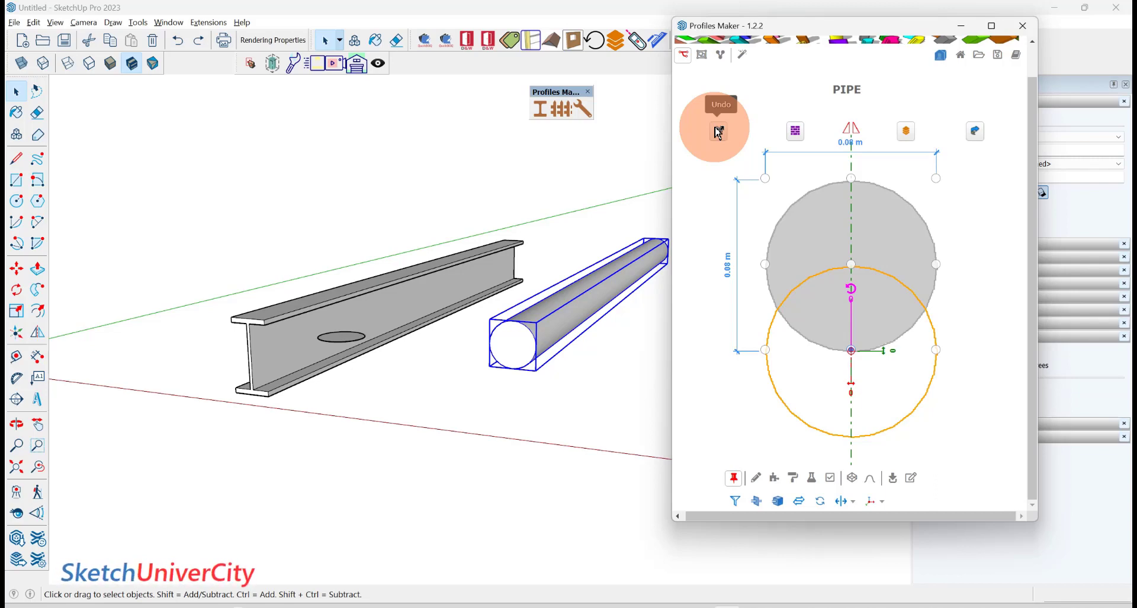
click(587, 408)
click(544, 321)
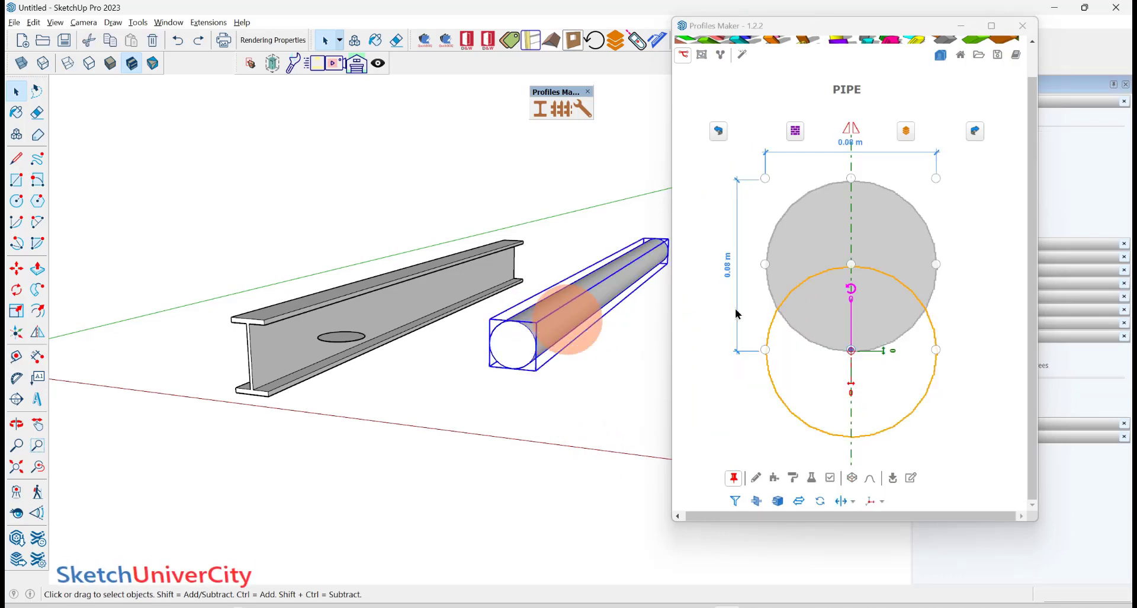
- Reselect the pipe and pin its profile in Profiles Maker
click(852, 266)
click(588, 481)
scroll(379, 424, down, 2)
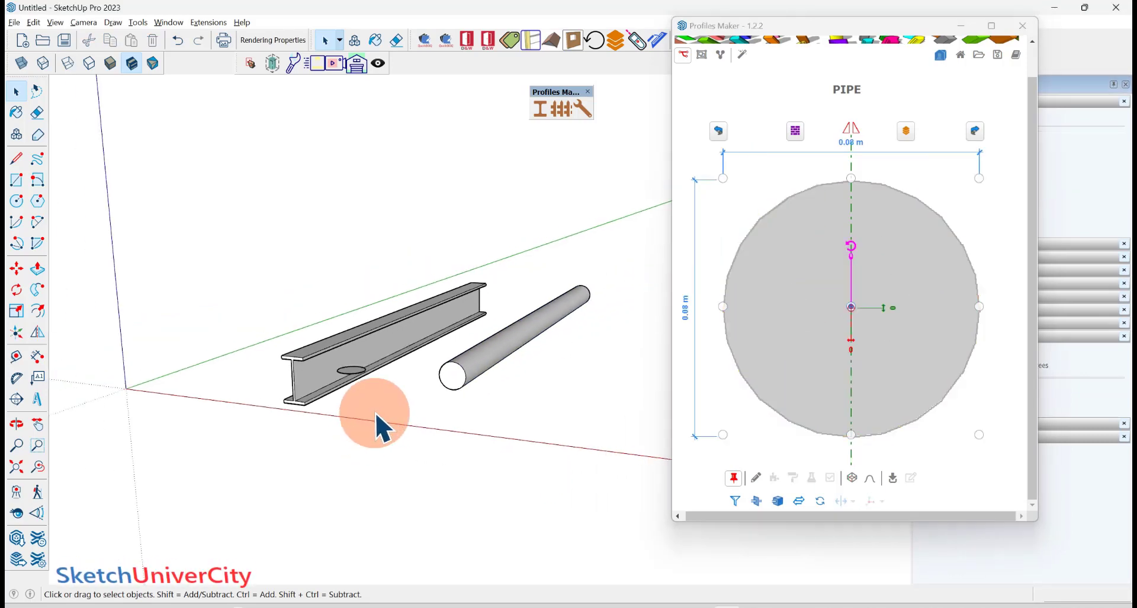
scroll(452, 385, up, 3)
click(451, 385)
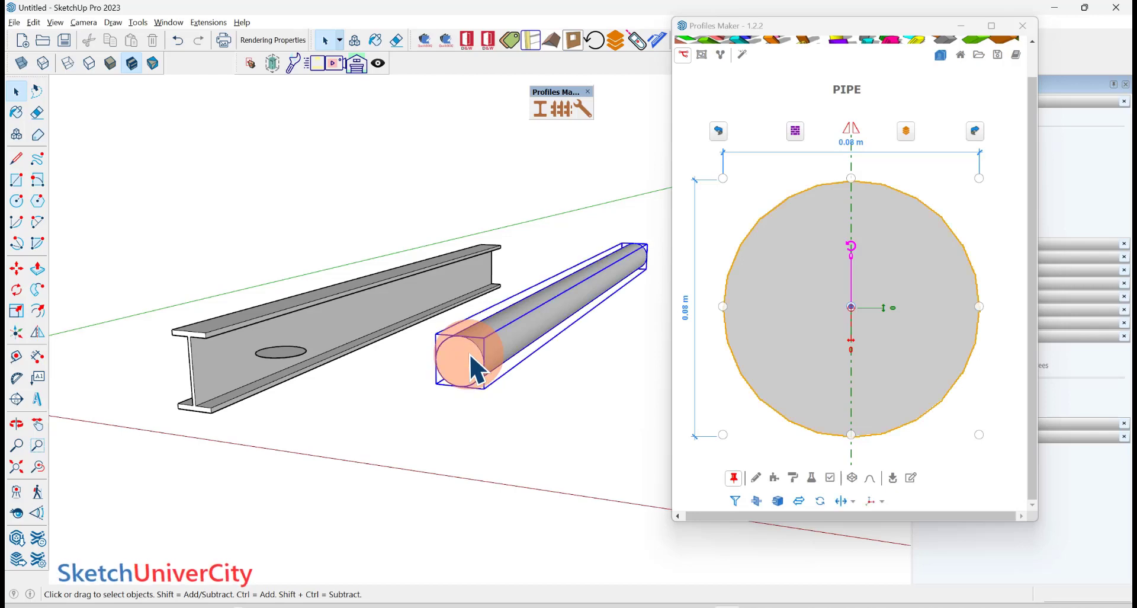
click(854, 314)
click(733, 479)
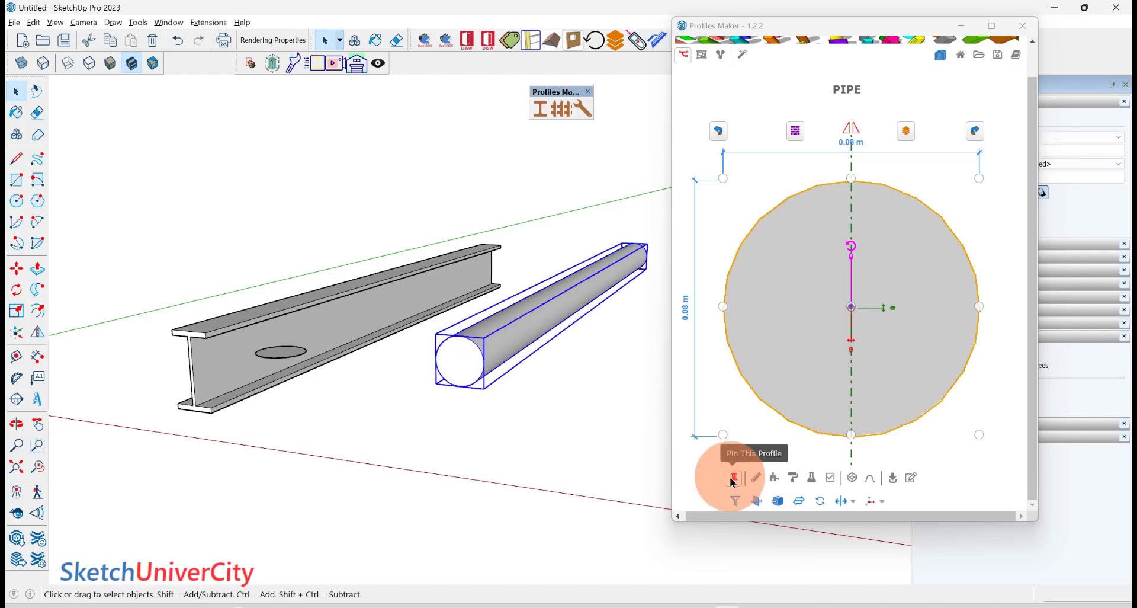
- Reload the pipe profile, try moving its anchor to the centre, and pin it again
click(642, 459)
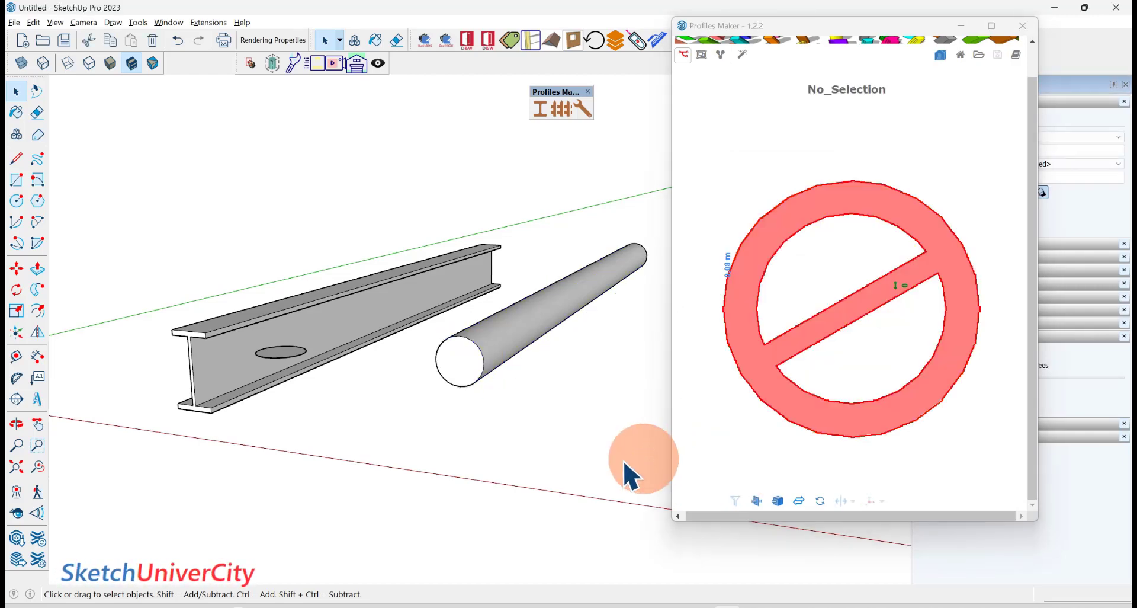
scroll(542, 425, down, 2)
click(521, 375)
click(859, 306)
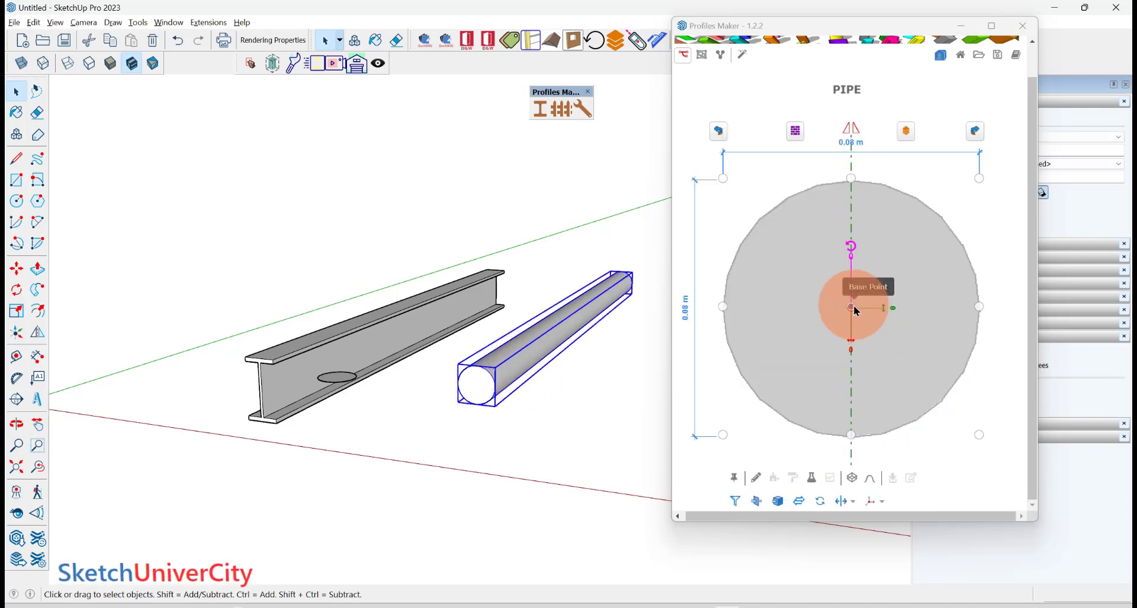
click(852, 438)
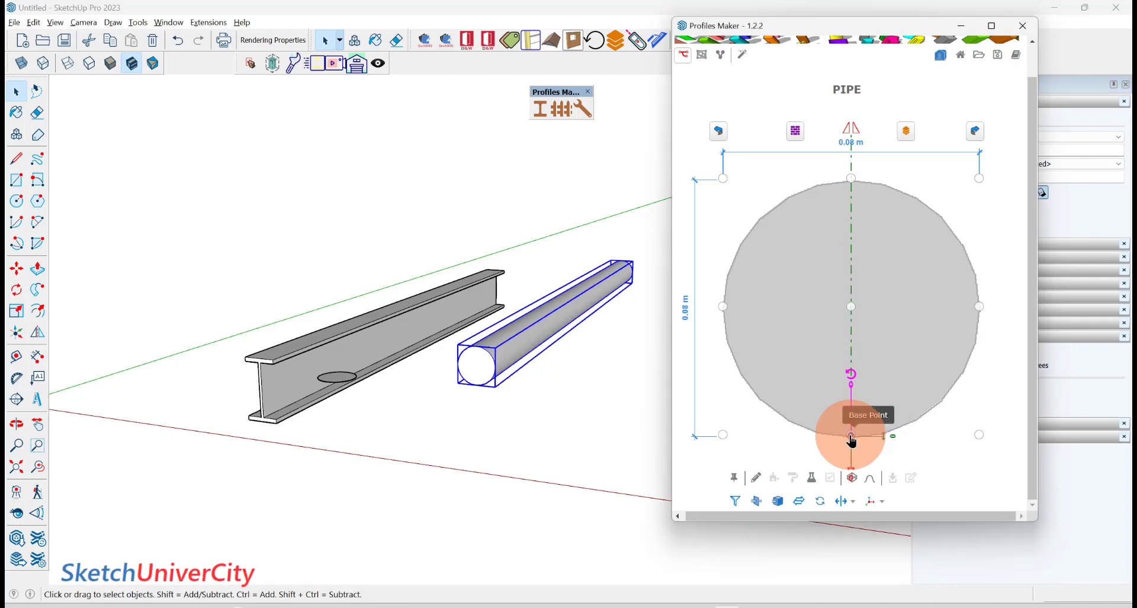
click(852, 307)
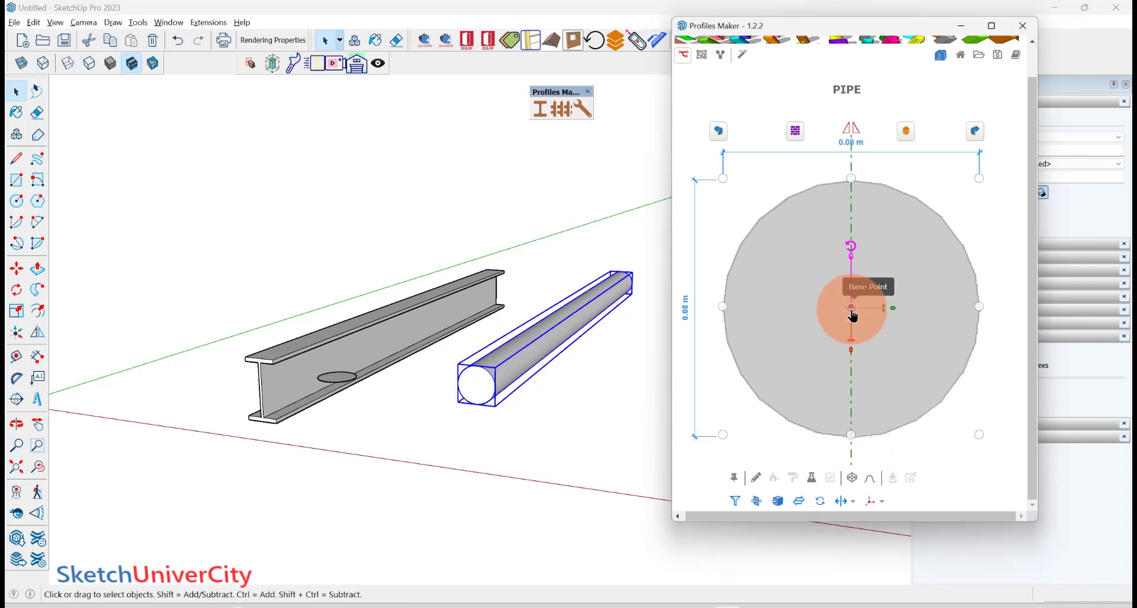
click(733, 477)
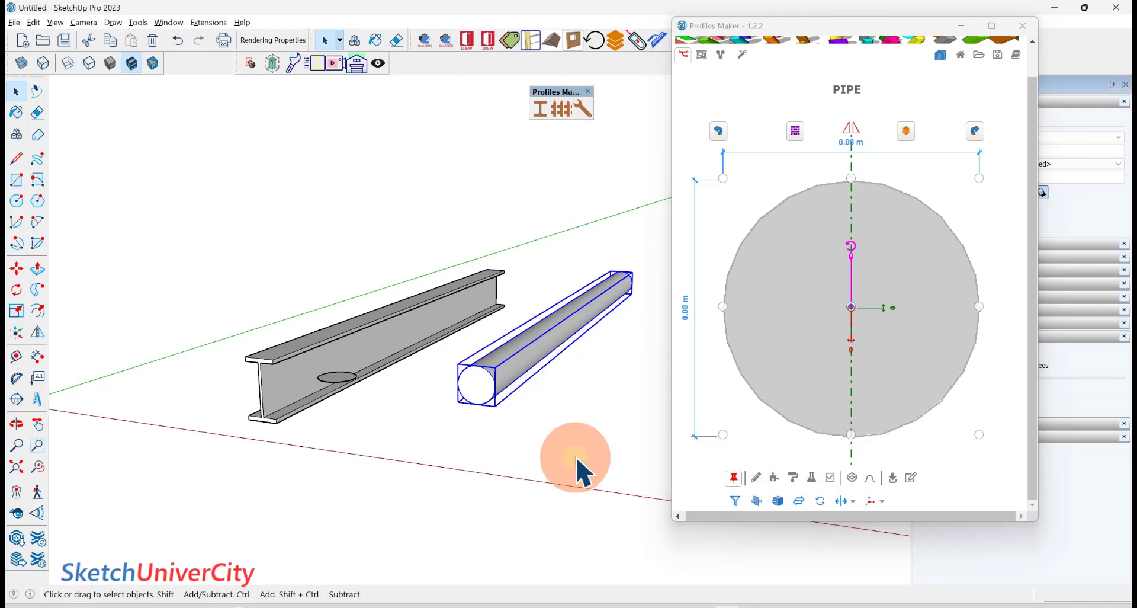
click(520, 376)
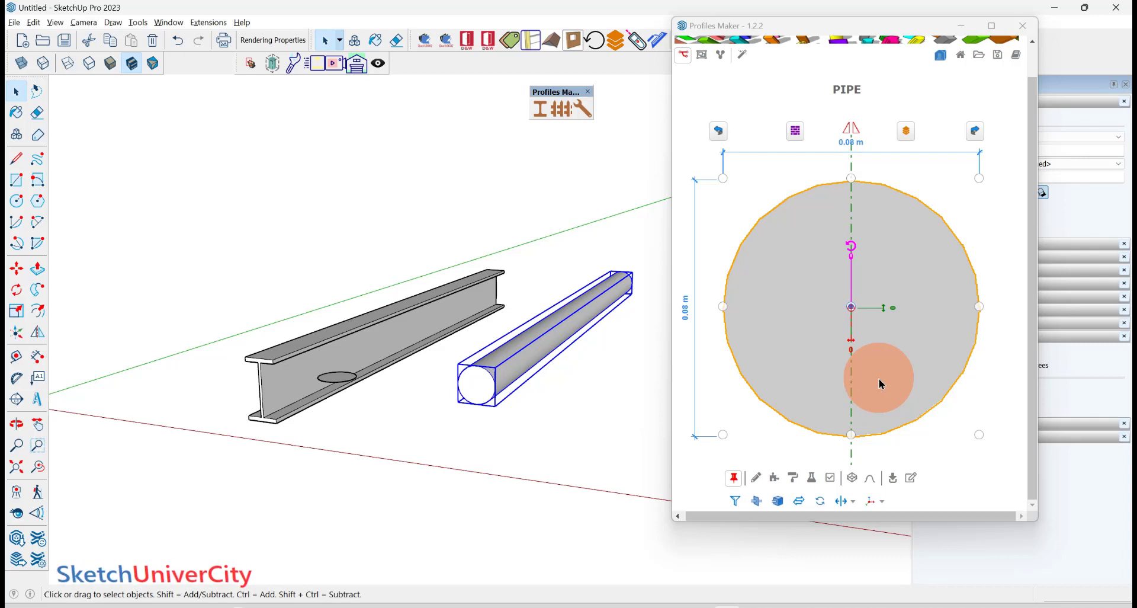
- Anchor the pipe profile at its bottom centre and apply it to the selected path
click(852, 437)
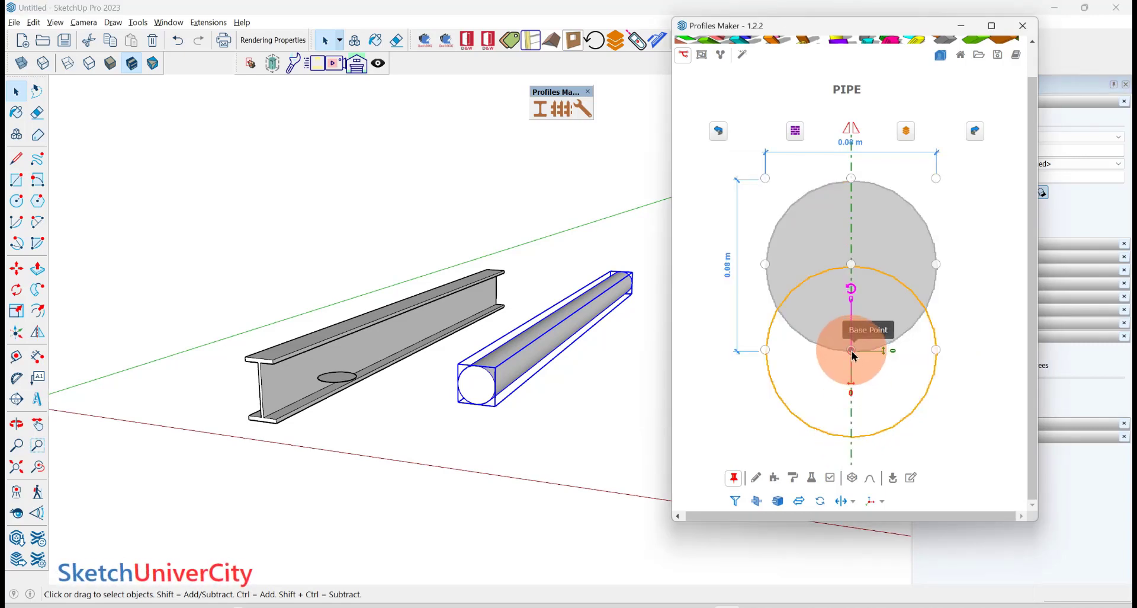
scroll(472, 368, up, 2)
scroll(497, 379, up, 2)
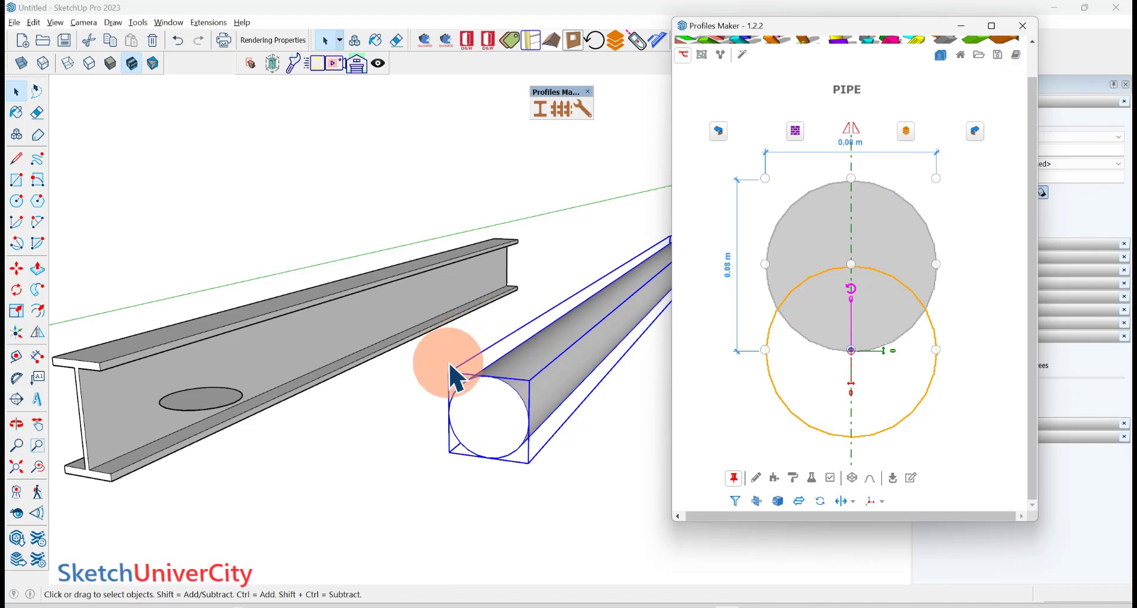
click(793, 478)
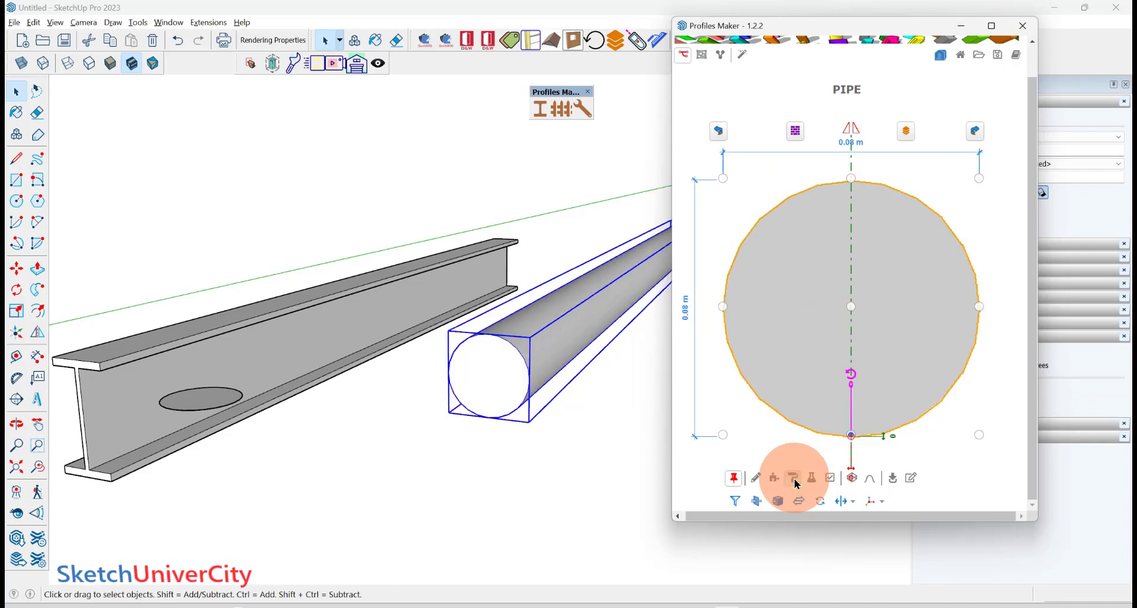
- Append a second pipe profile, undo it, and reapply the adjusted profile
click(718, 131)
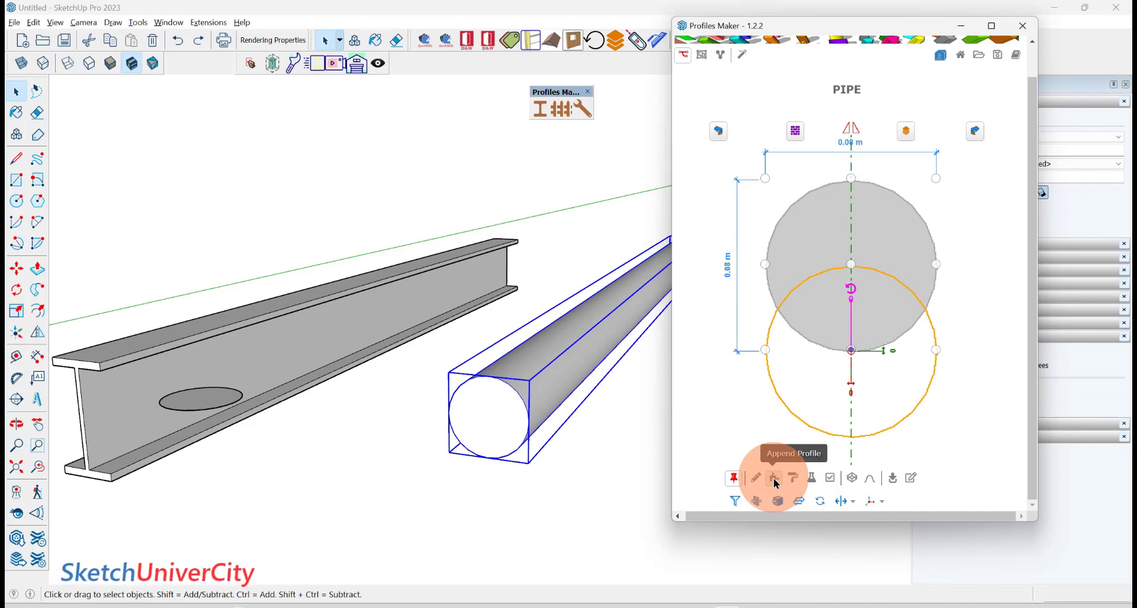
click(774, 477)
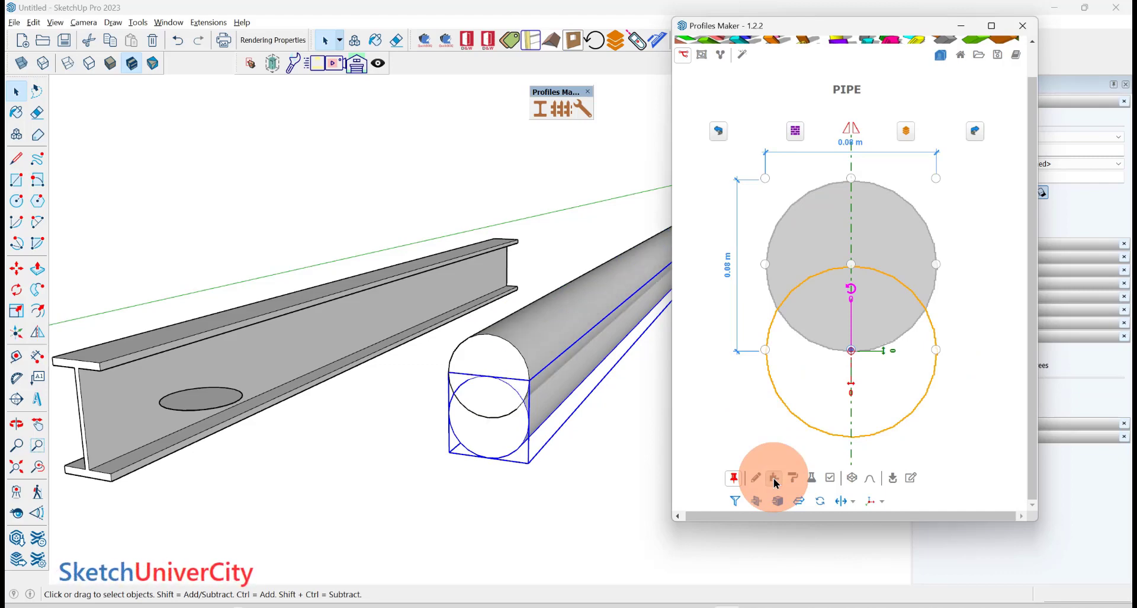
click(719, 131)
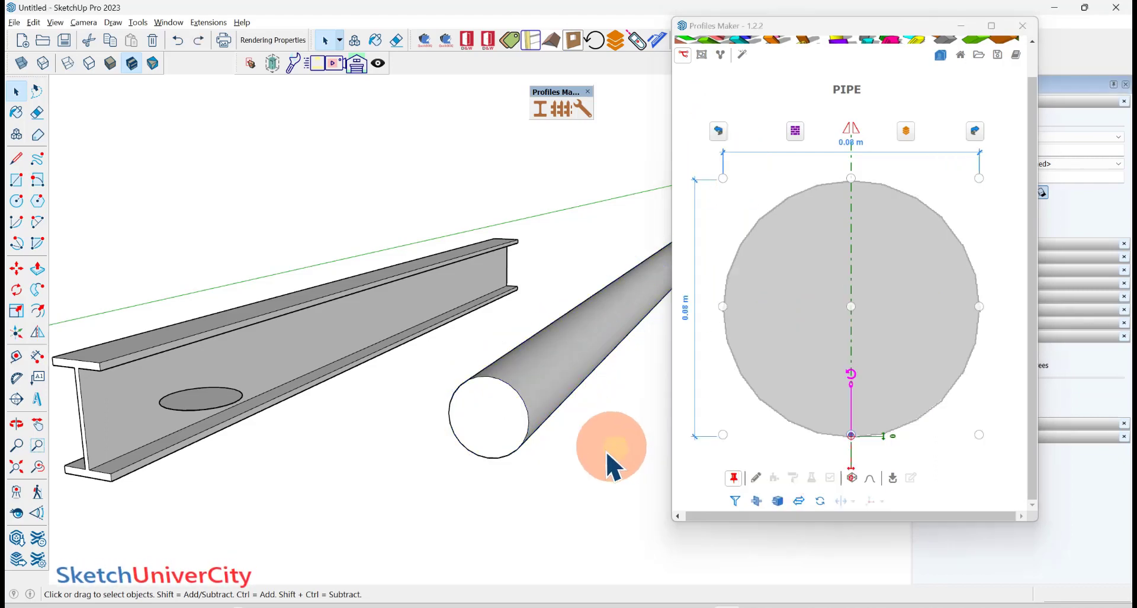
scroll(596, 462, down, 5)
scroll(576, 446, down, 2)
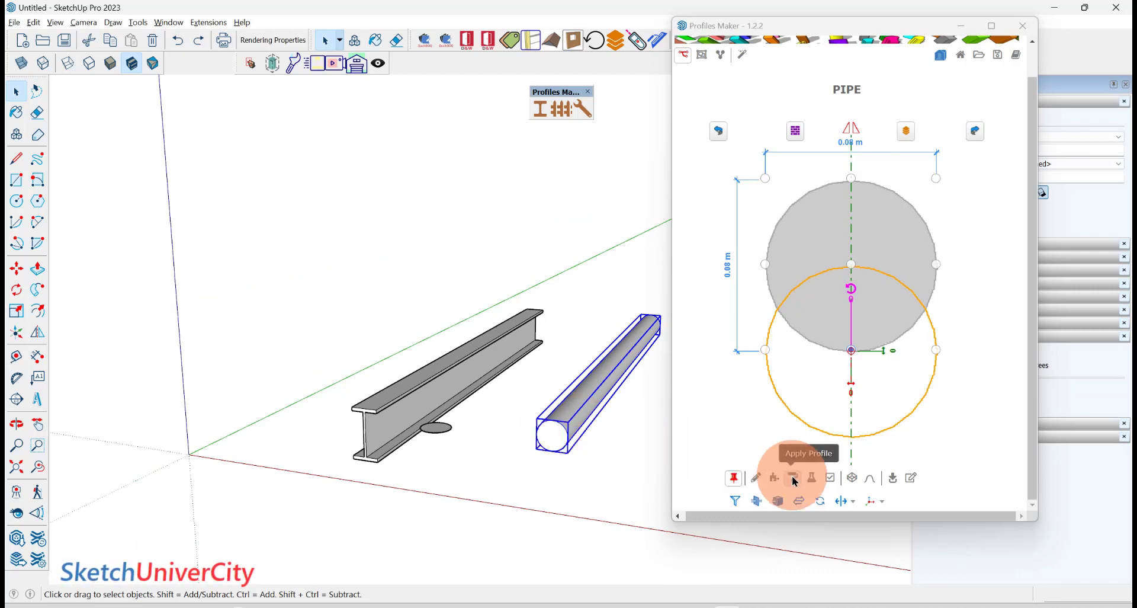
click(776, 477)
- Set the pipe's bottom-centre anchor and select the I-beam to preview them together
click(614, 447)
click(568, 419)
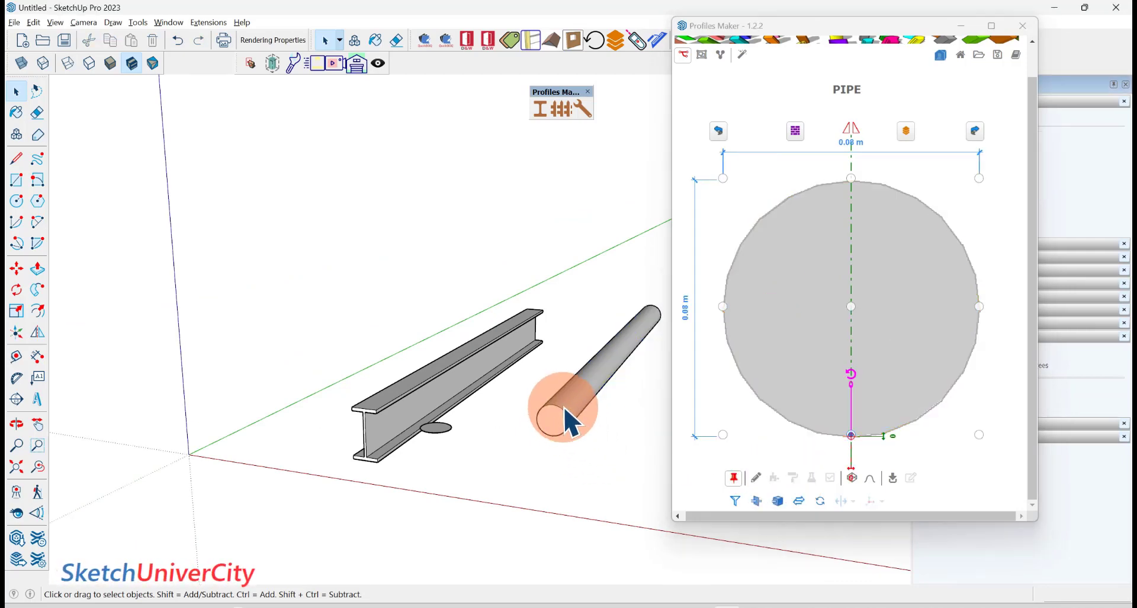
click(564, 418)
click(853, 436)
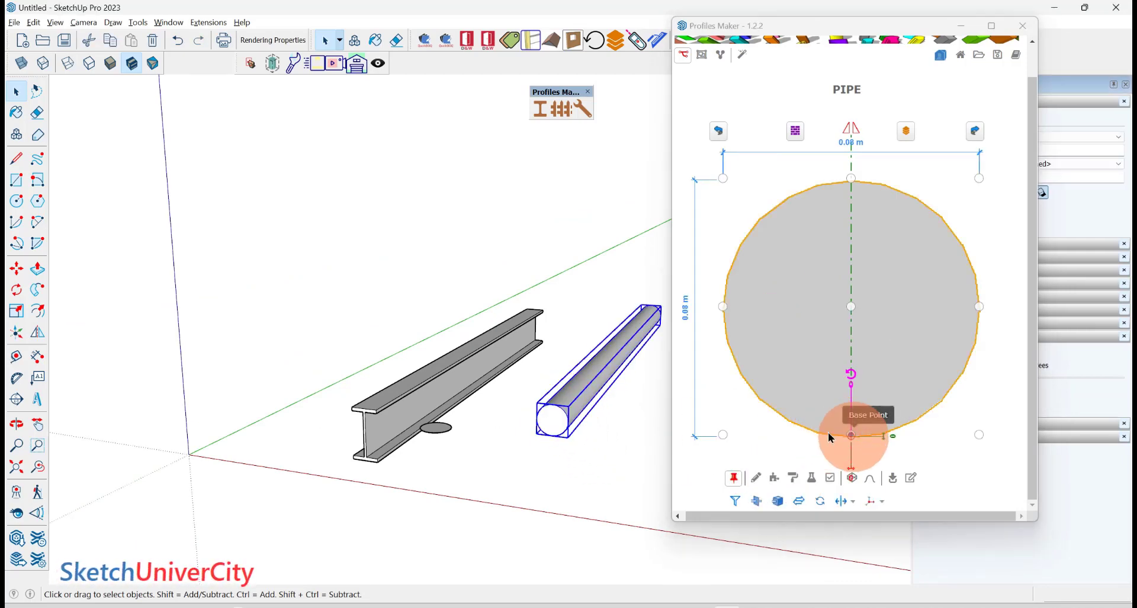
click(396, 405)
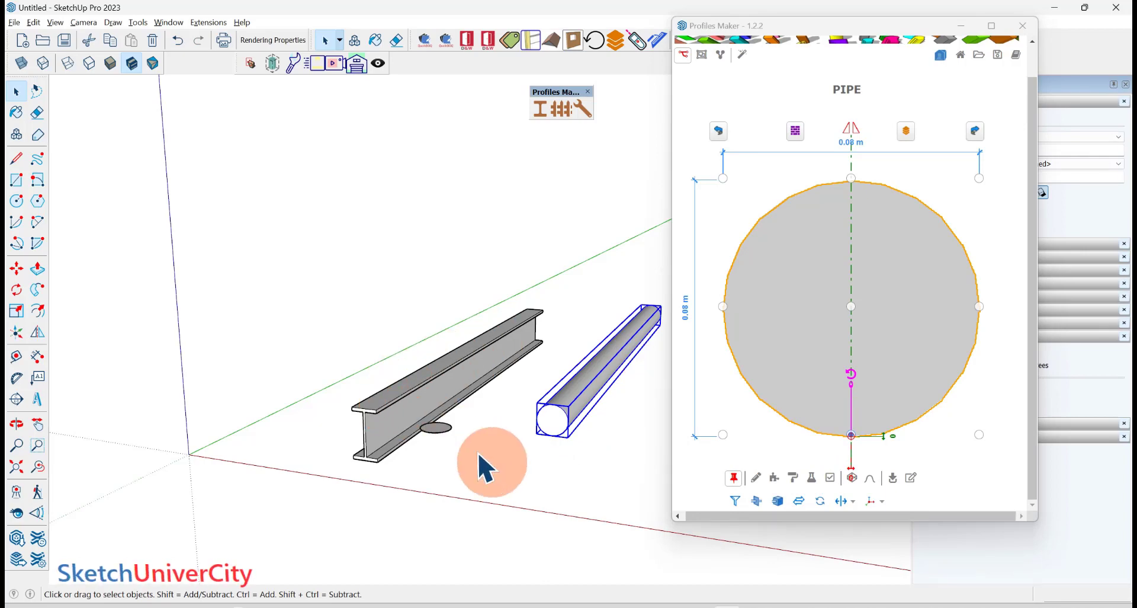
click(384, 407)
scroll(335, 436, up, 3)
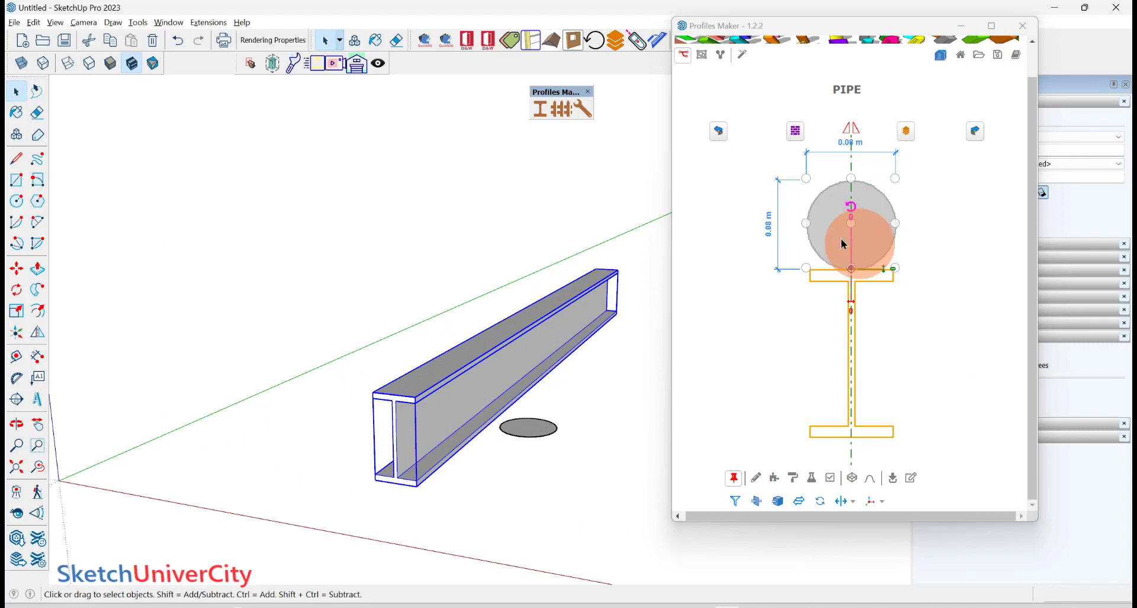
- Append the pipe profile on top of the I-beam using its base point
drag(855, 220, 595, 385)
click(851, 270)
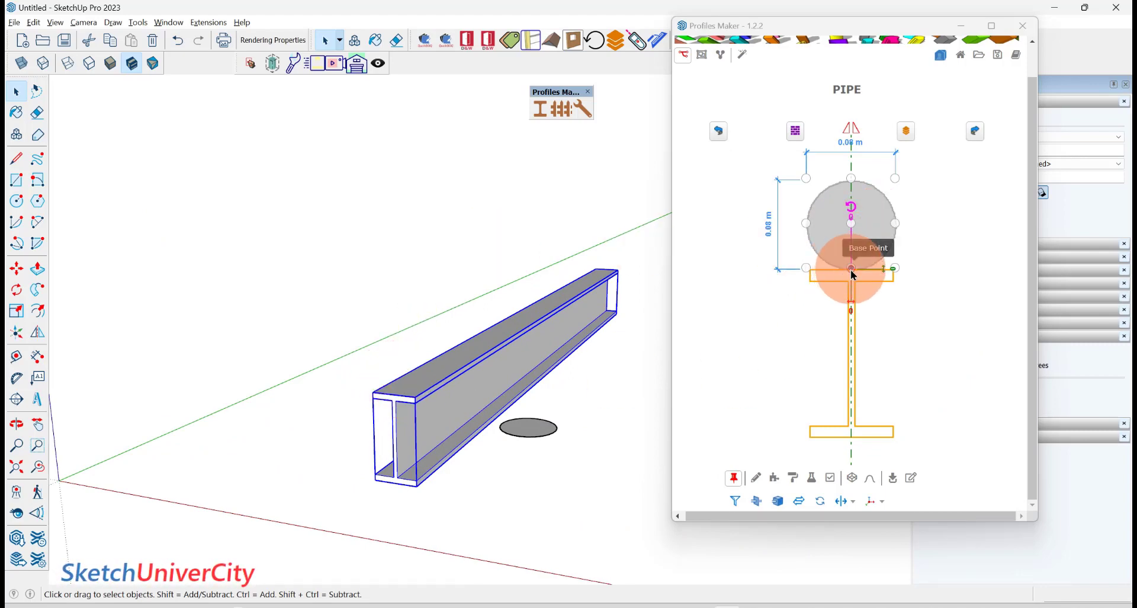
drag(851, 271, 553, 397)
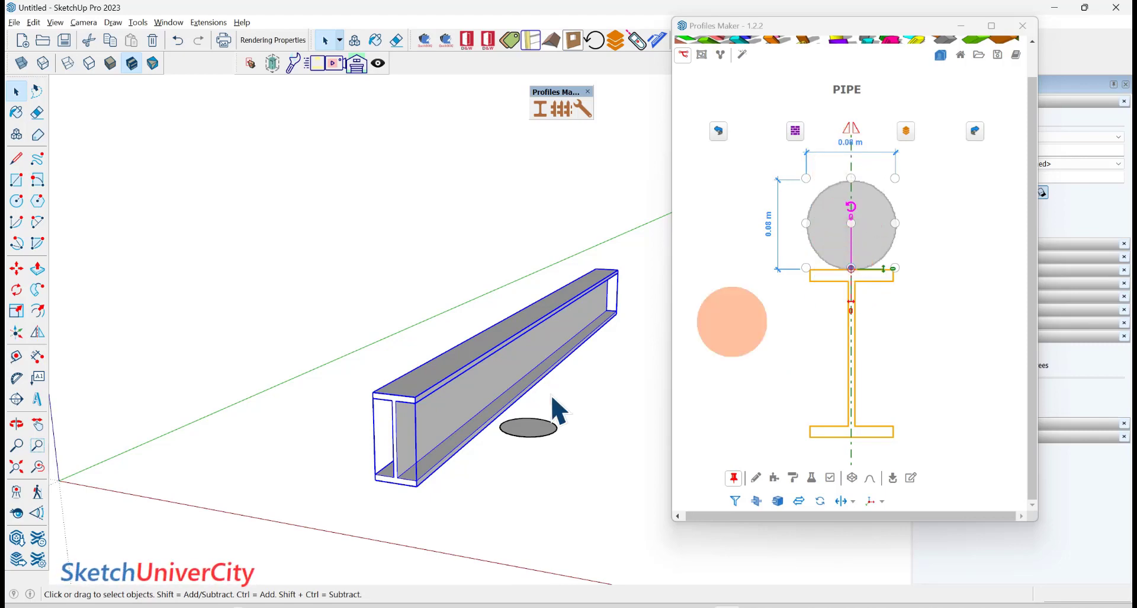
scroll(559, 409, down, 3)
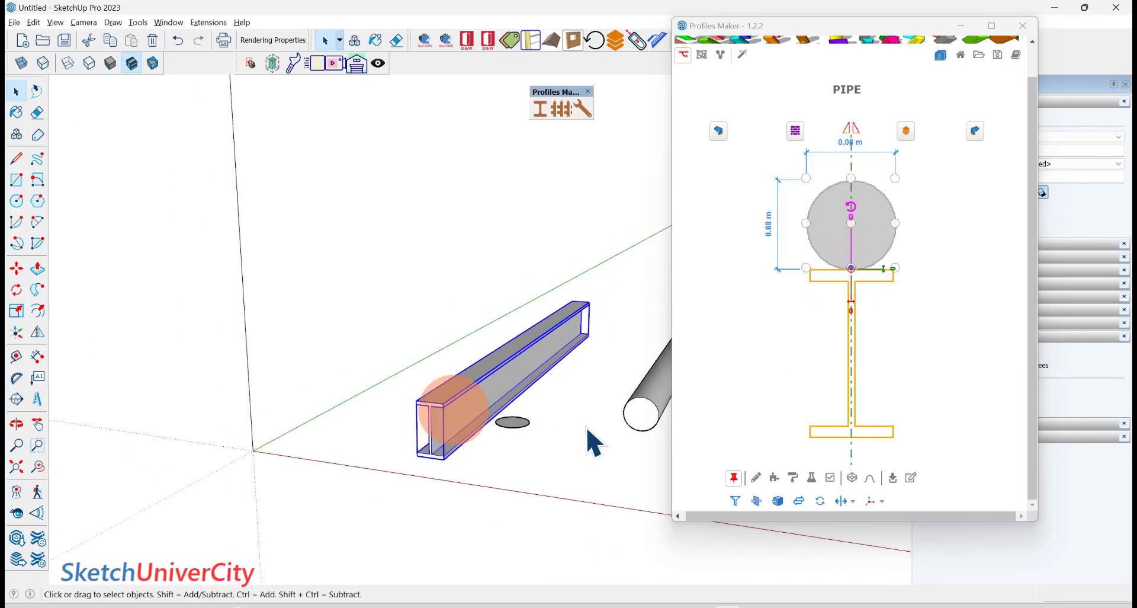
click(776, 479)
middle_drag(508, 376, 494, 418)
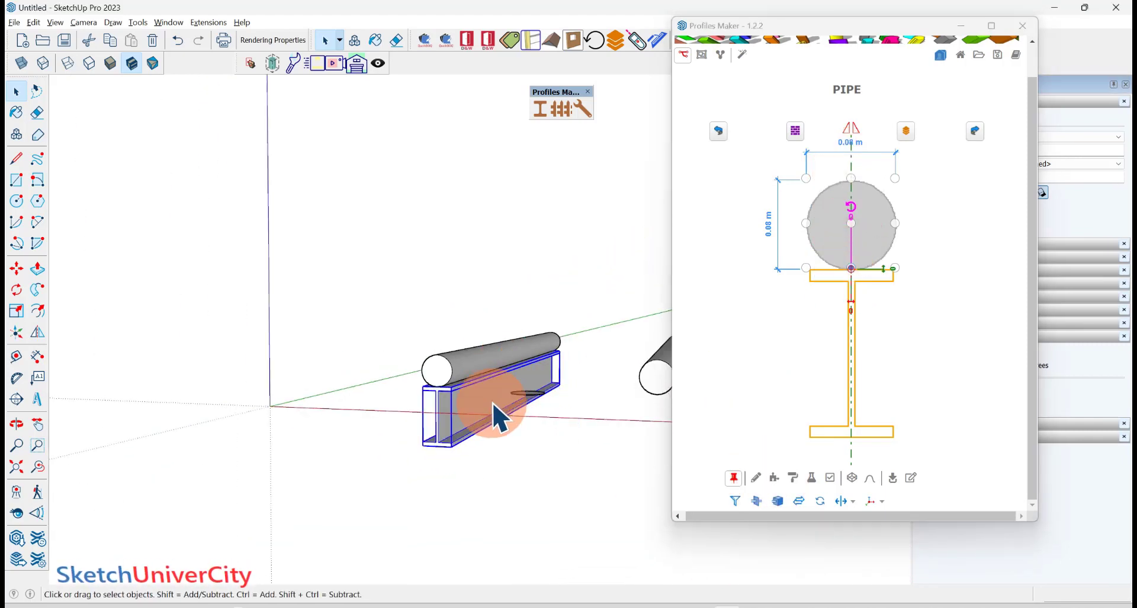
scroll(499, 418, down, 3)
scroll(393, 431, down, 2)
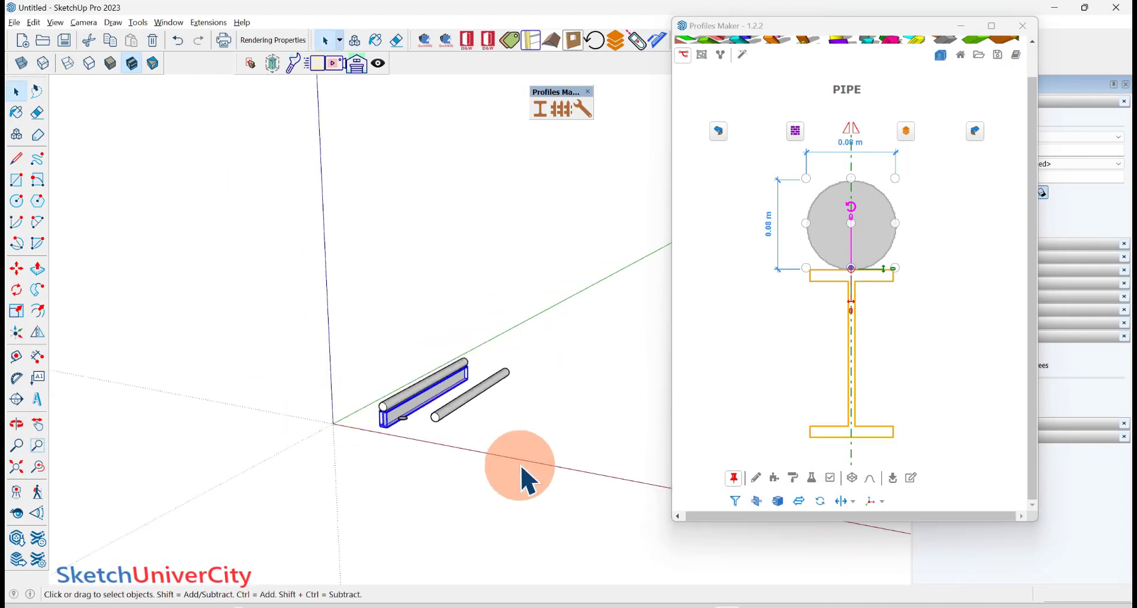
- Draw a new L-shaped pipe path with the Profiles Maker pencil
click(525, 475)
middle_drag(482, 470, 516, 457)
click(751, 478)
click(505, 423)
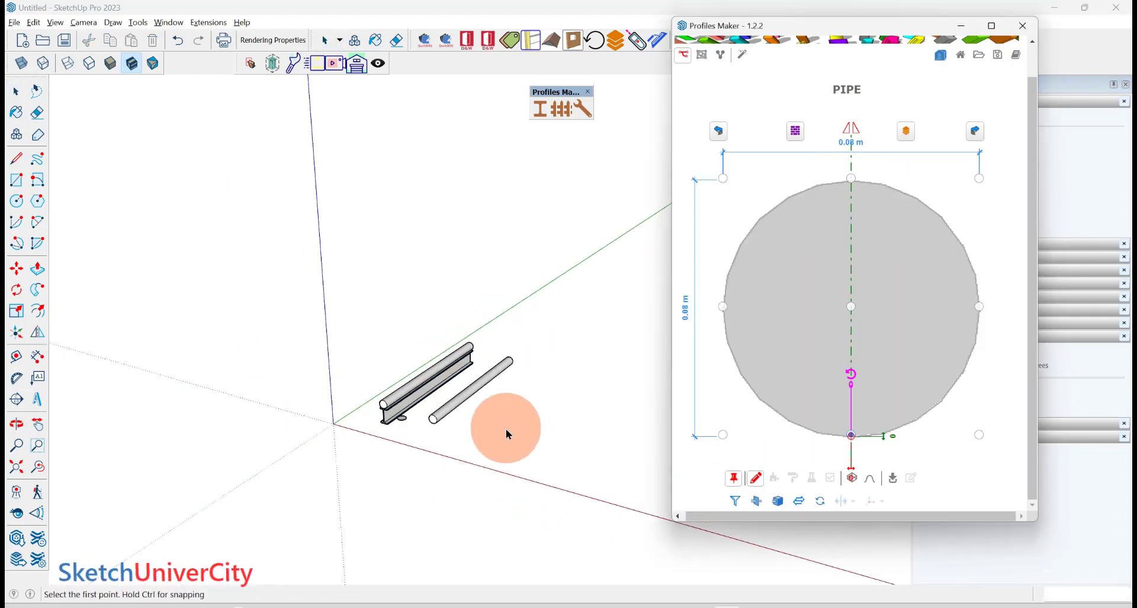
click(602, 350)
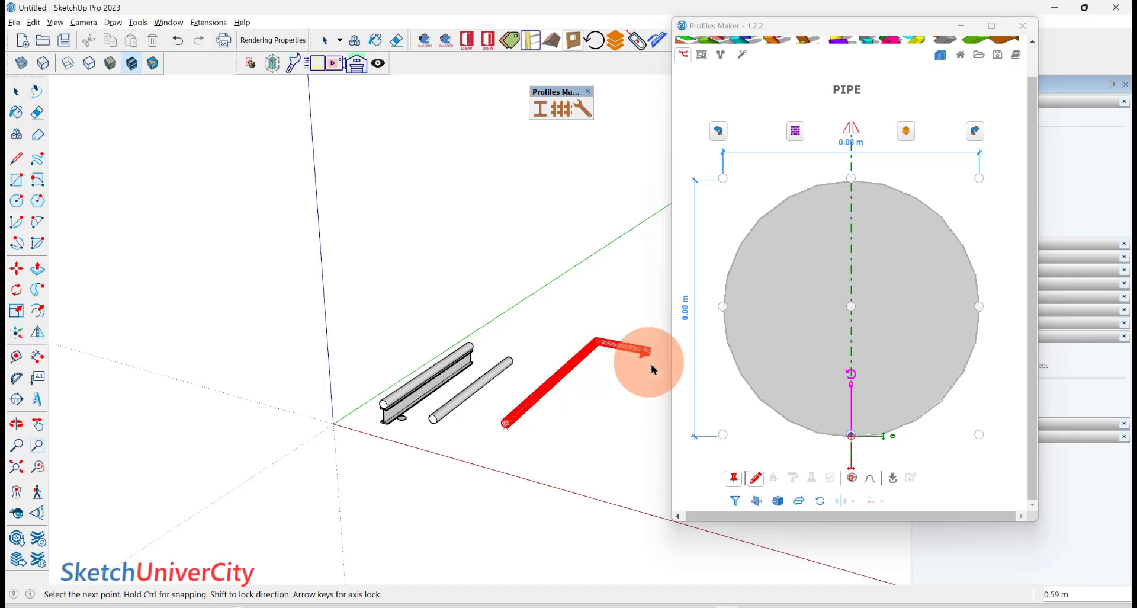
double_click(658, 360)
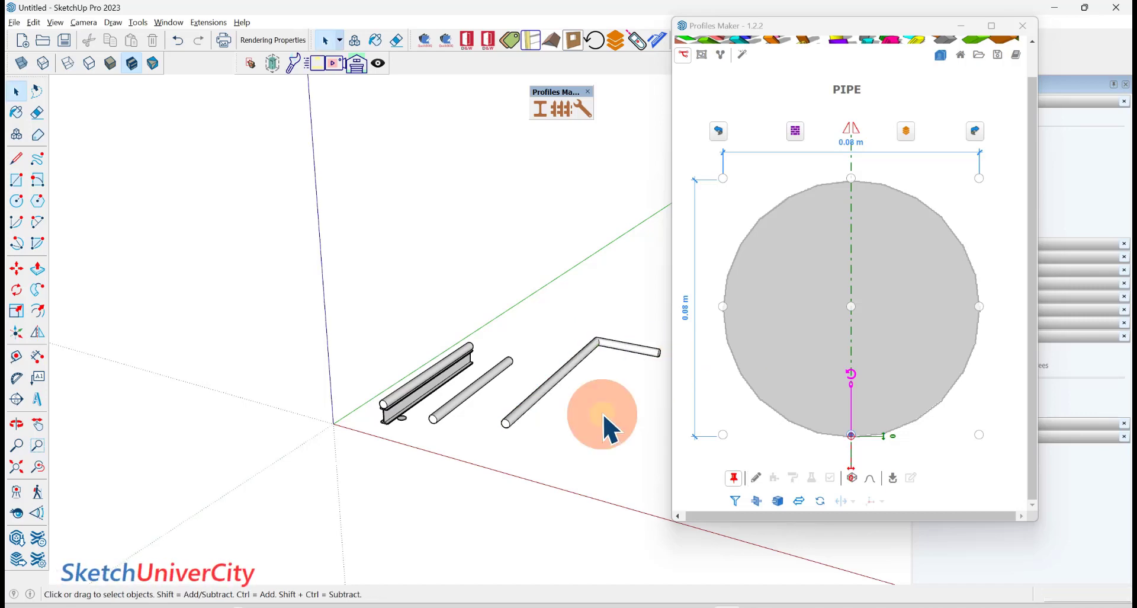
- Delete the I-beam and the straight rod
mouse_move(604, 419)
middle_down()
mouse_move(609, 409)
mouse_move(432, 431)
middle_up()
drag(431, 432, 296, 376)
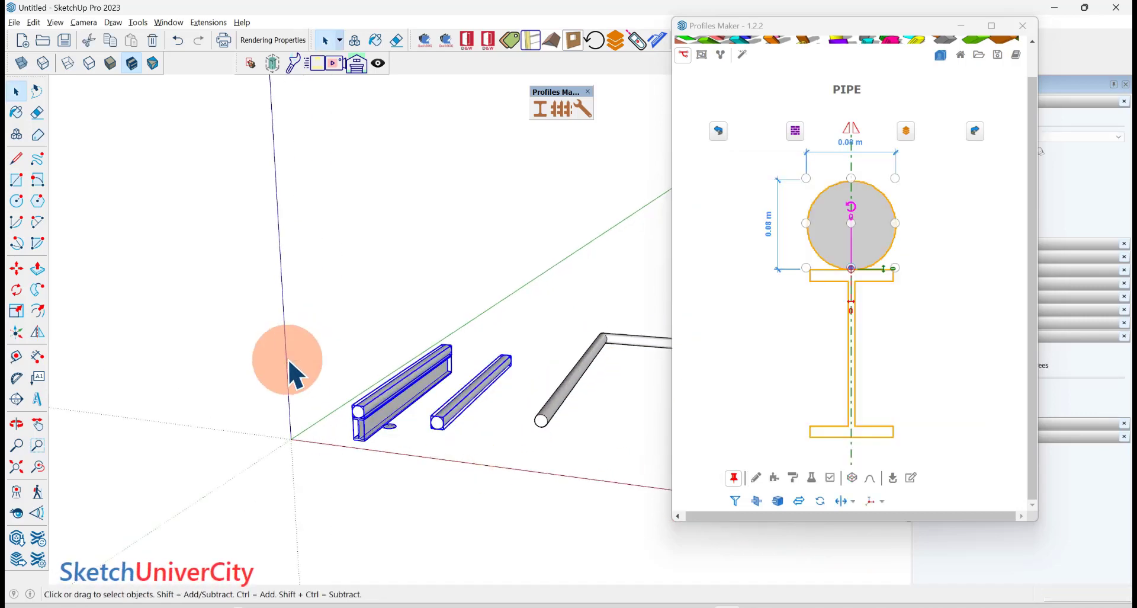
key(Delete)
- Apply the pipe profile along the L-shaped path, anchor it right-side, and pin it
click(546, 416)
mouse_move(546, 416)
middle_down()
mouse_move(370, 391)
mouse_move(503, 415)
mouse_move(447, 427)
middle_up()
click(716, 491)
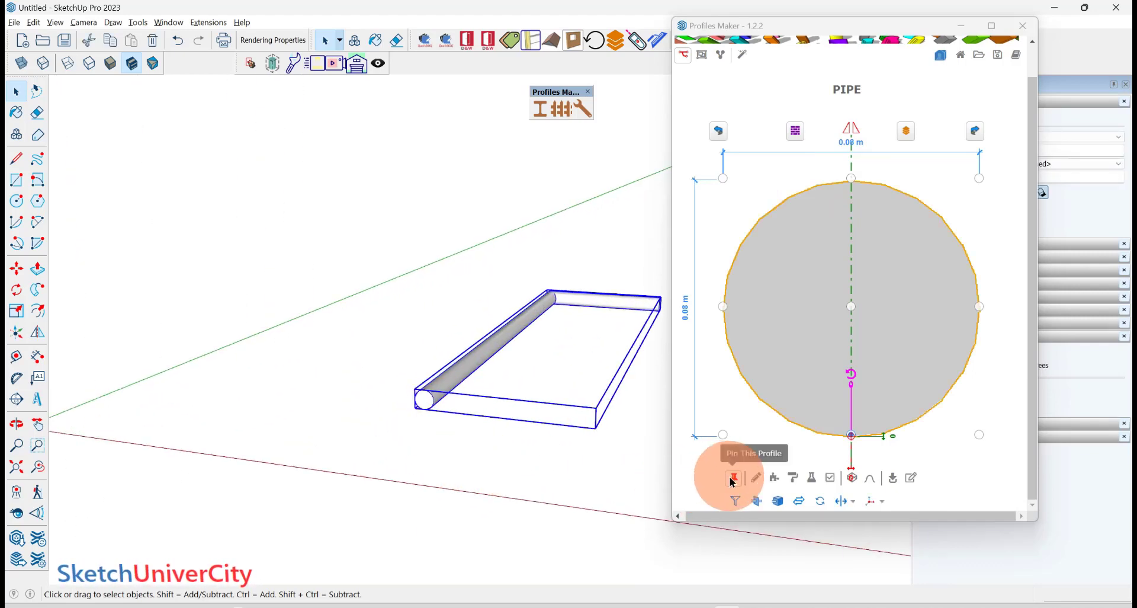
click(734, 479)
click(439, 389)
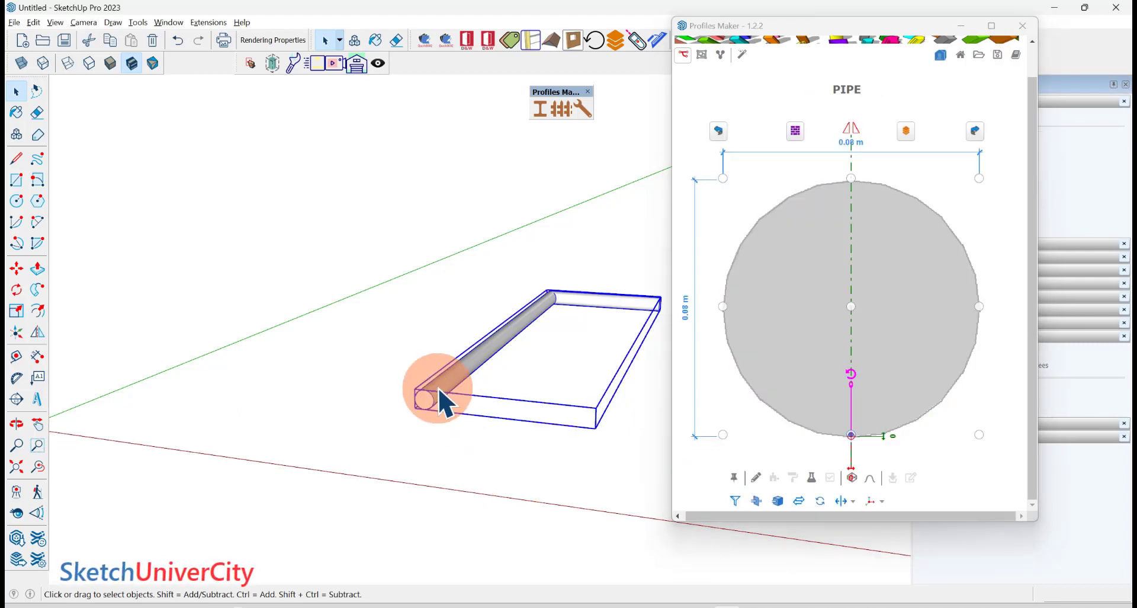
click(980, 307)
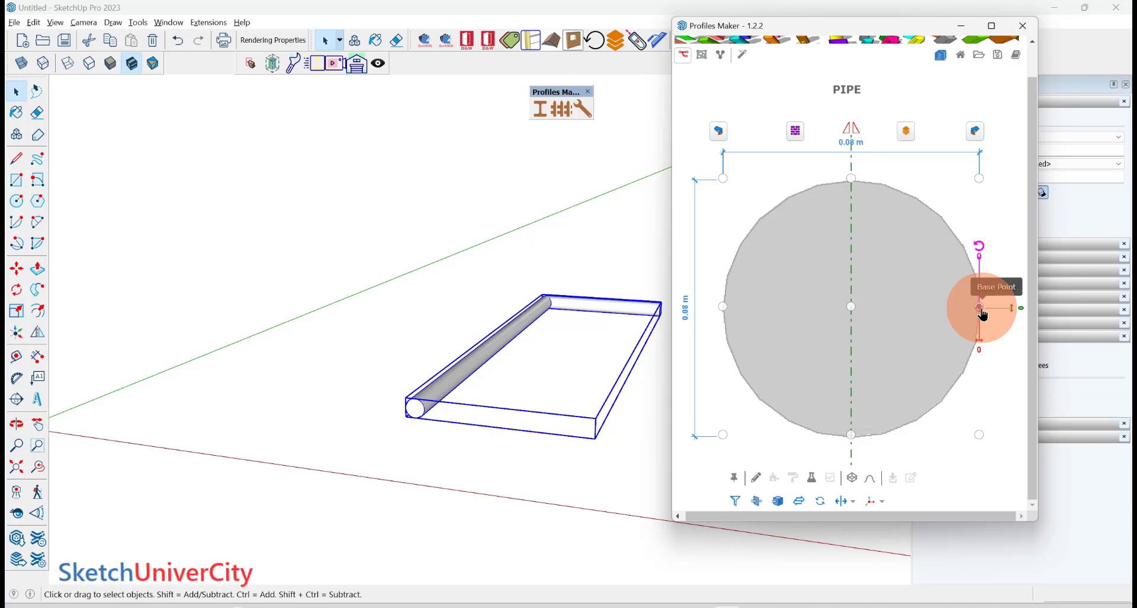
click(734, 478)
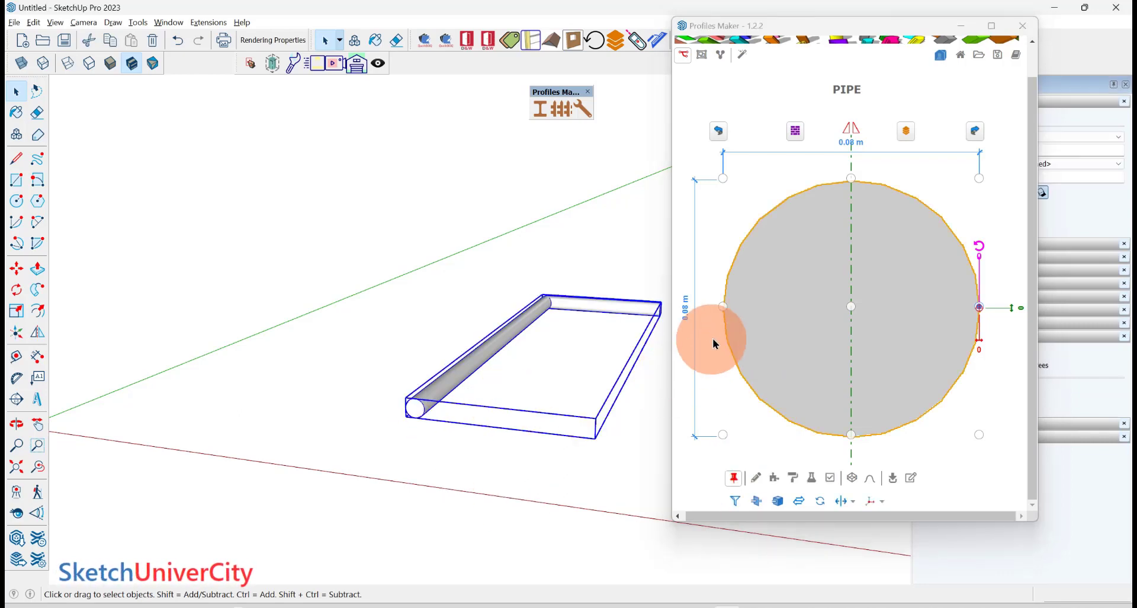
- Move the anchor to the circle's left side and append a second pipe beside the first
click(723, 307)
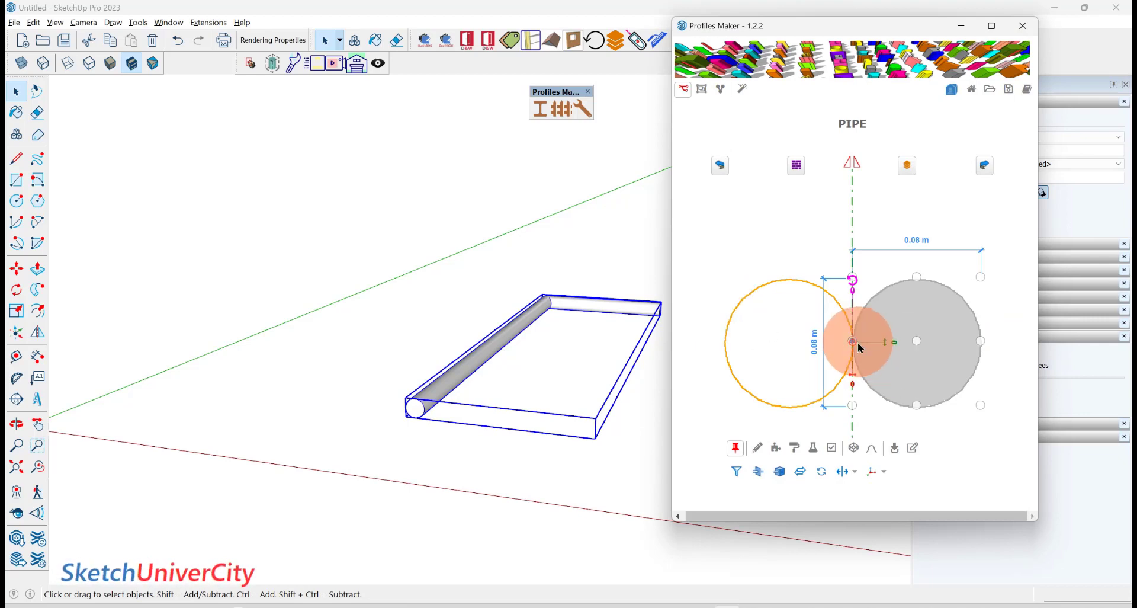
click(778, 452)
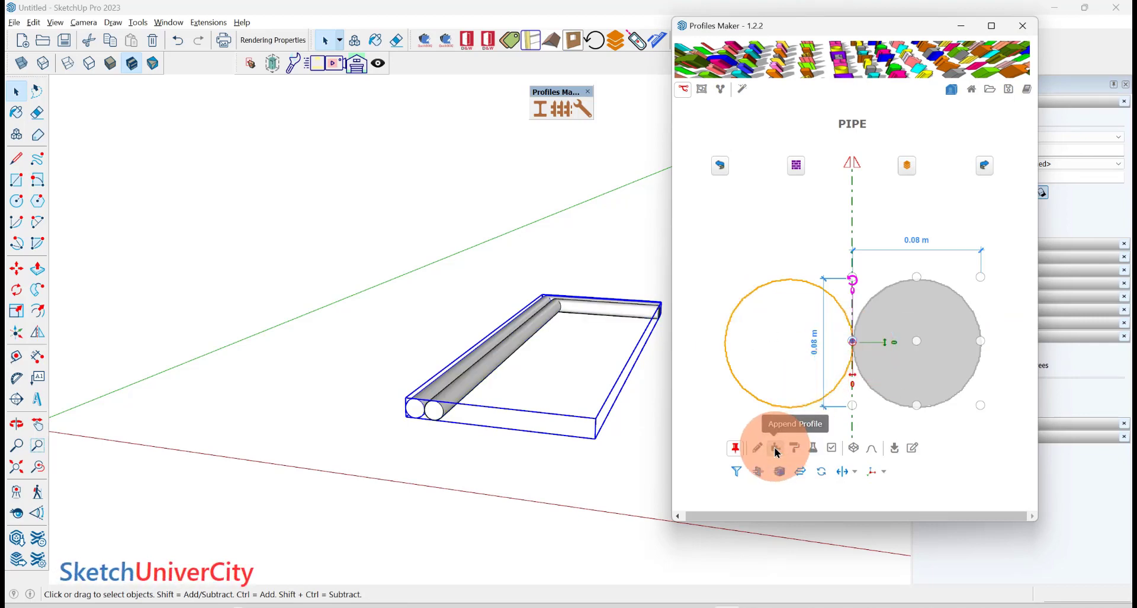
mouse_move(482, 407)
middle_down()
mouse_move(557, 493)
mouse_move(460, 474)
middle_up()
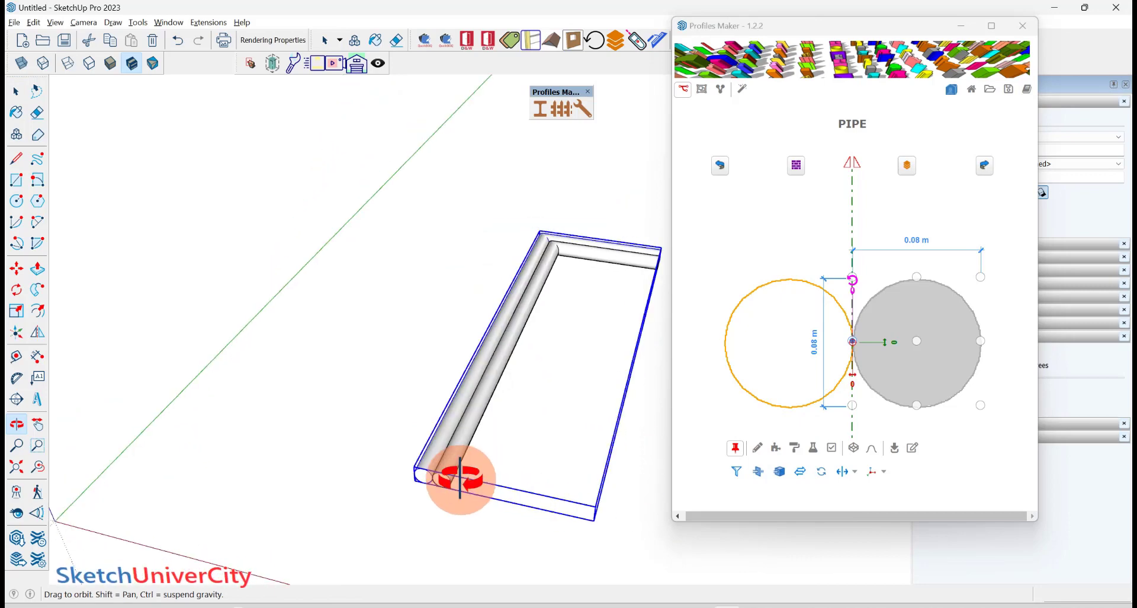
scroll(482, 310, up, 3)
scroll(482, 310, down, 5)
mouse_move(482, 309)
middle_down()
mouse_move(486, 269)
mouse_move(487, 419)
middle_up()
click(487, 418)
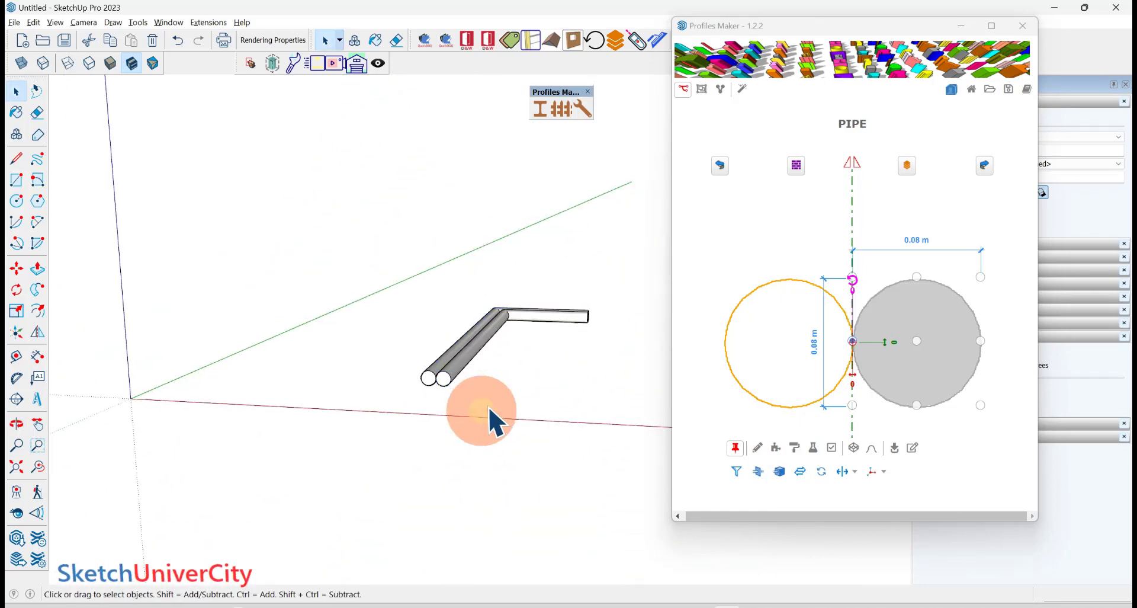
- Reselect the doubled pipe to reload its profile and orbit to inspect it
scroll(539, 393, up, 2)
scroll(538, 338, up, 2)
scroll(544, 344, up, 2)
click(544, 343)
scroll(553, 317, down, 3)
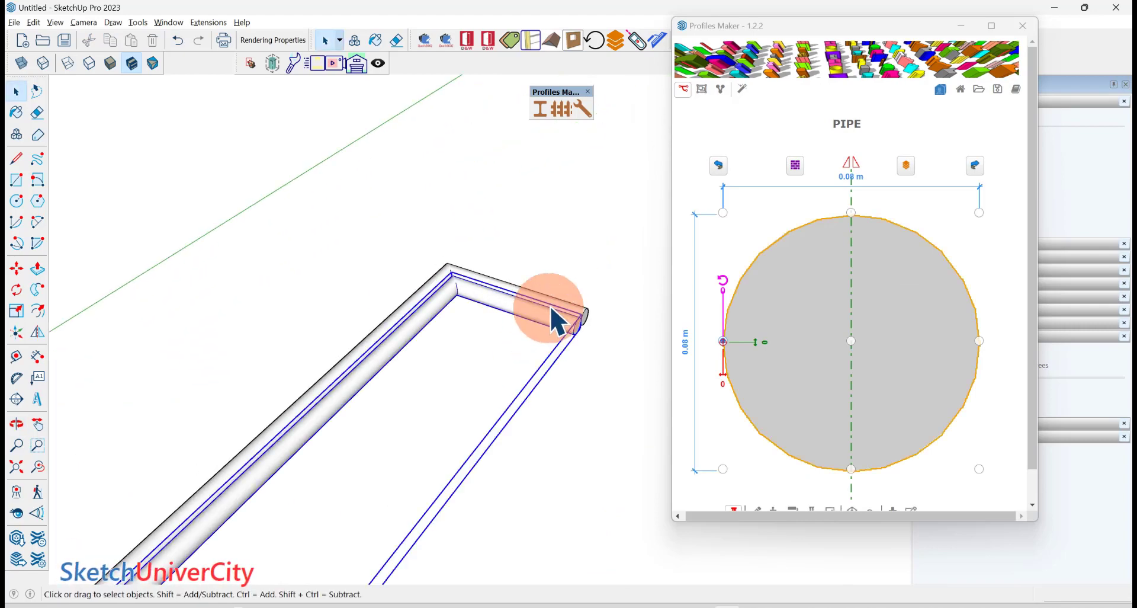
middle_drag(467, 353, 496, 386)
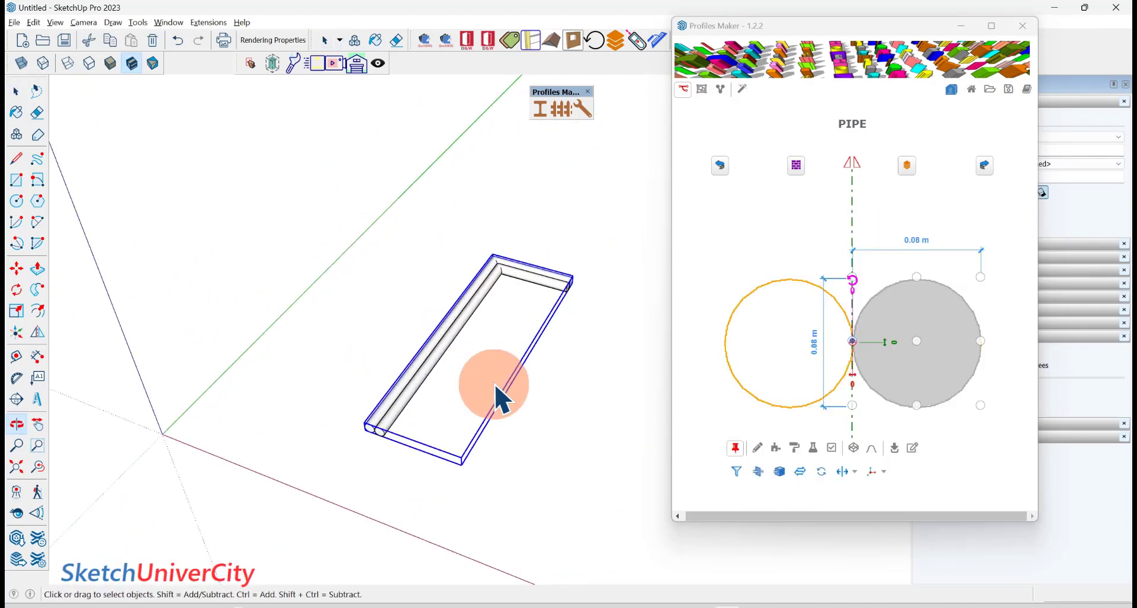